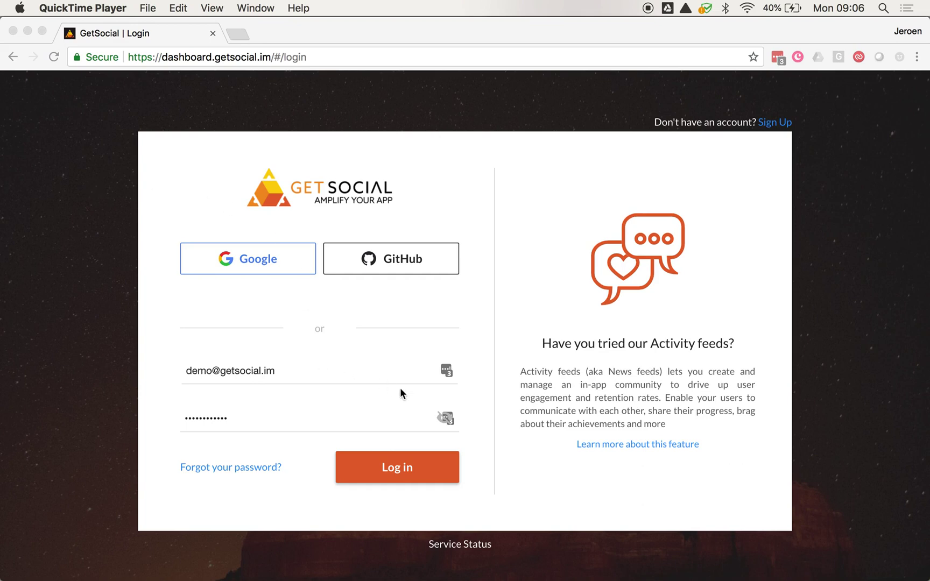
Step: Log in with the prefilled demo account and load Demo App's Analytics overview
click(407, 471)
click(408, 471)
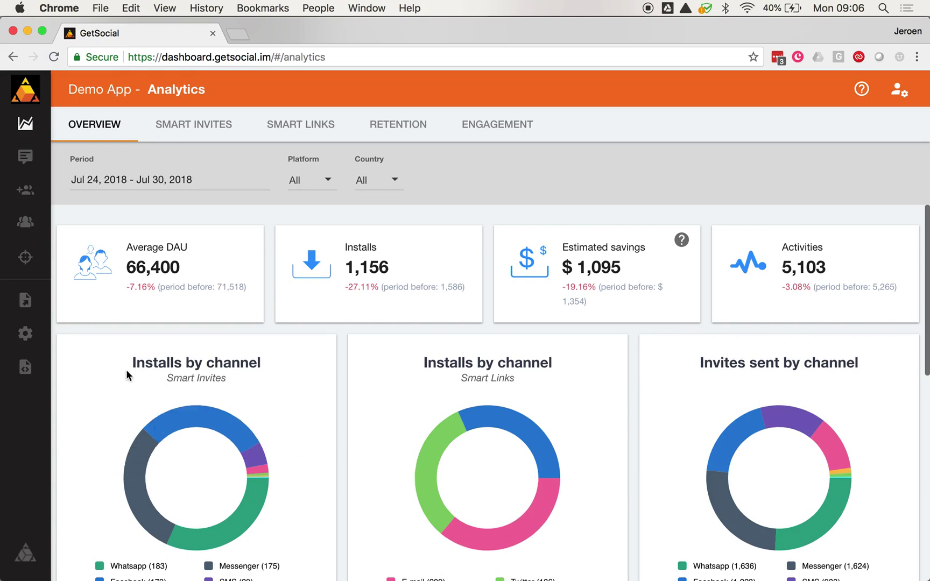
Step: Open Demo App's App settings and review its Google Play and App Store configuration
mouse_move(24, 334)
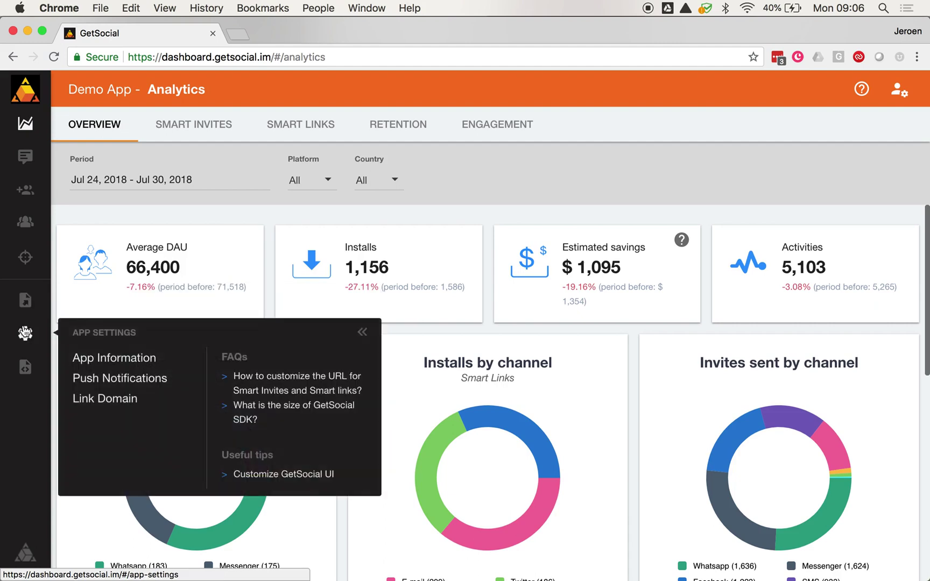
click(25, 334)
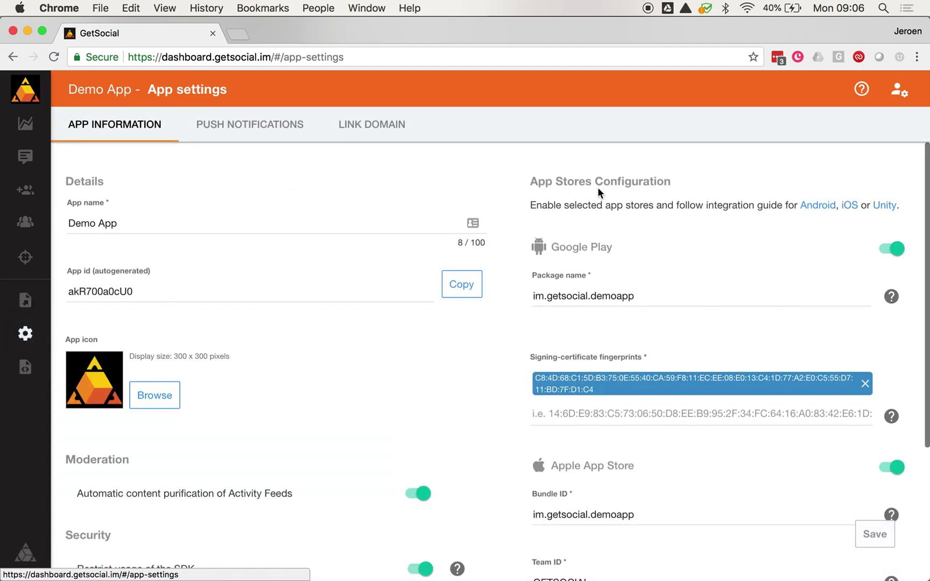
scroll(512, 401, down, 1)
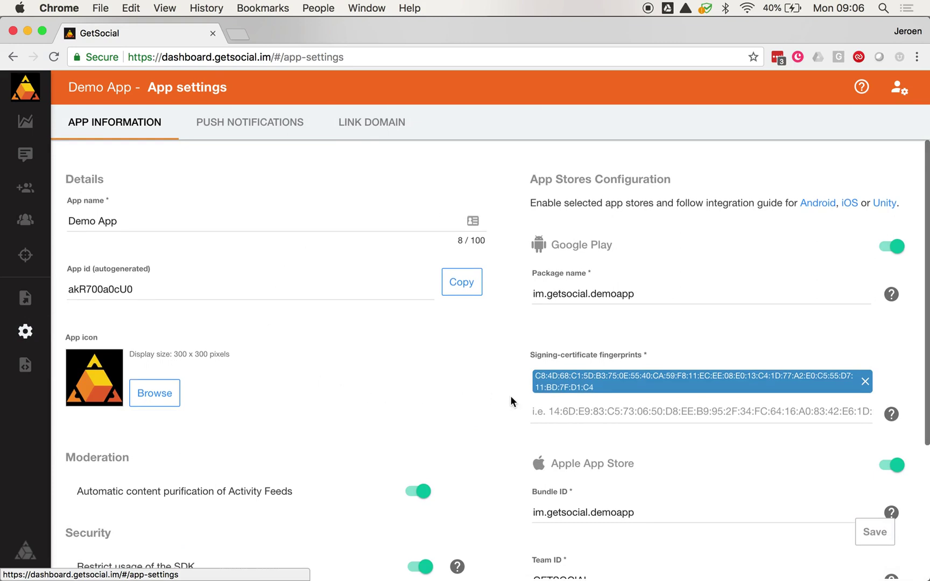
scroll(510, 401, down, 3)
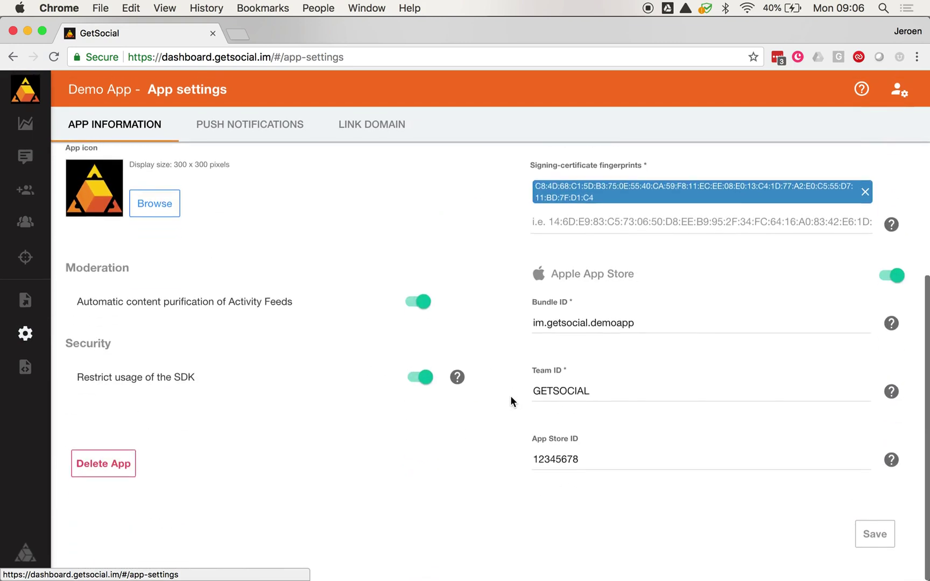
scroll(511, 402, up, 3)
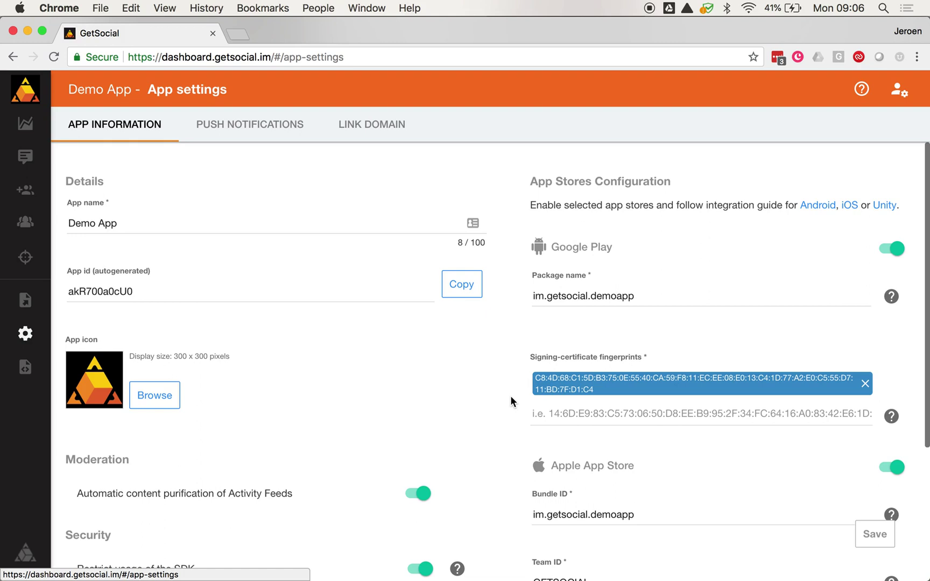
scroll(307, 359, down, 4)
scroll(307, 359, up, 3)
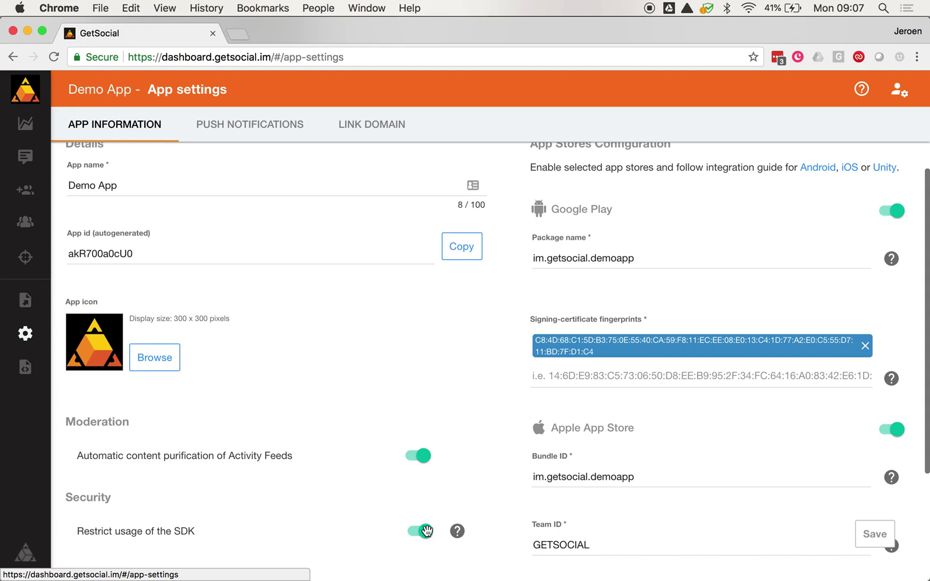
scroll(448, 369, up, 2)
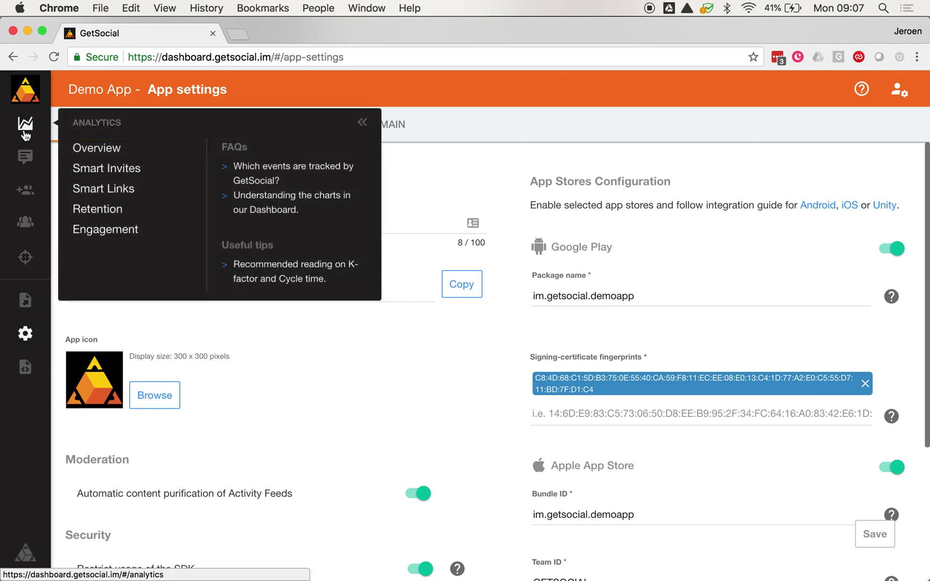
Step: Open Smart Invites from User Acquisition and review the invite content and channel list
mouse_move(25, 158)
mouse_move(25, 193)
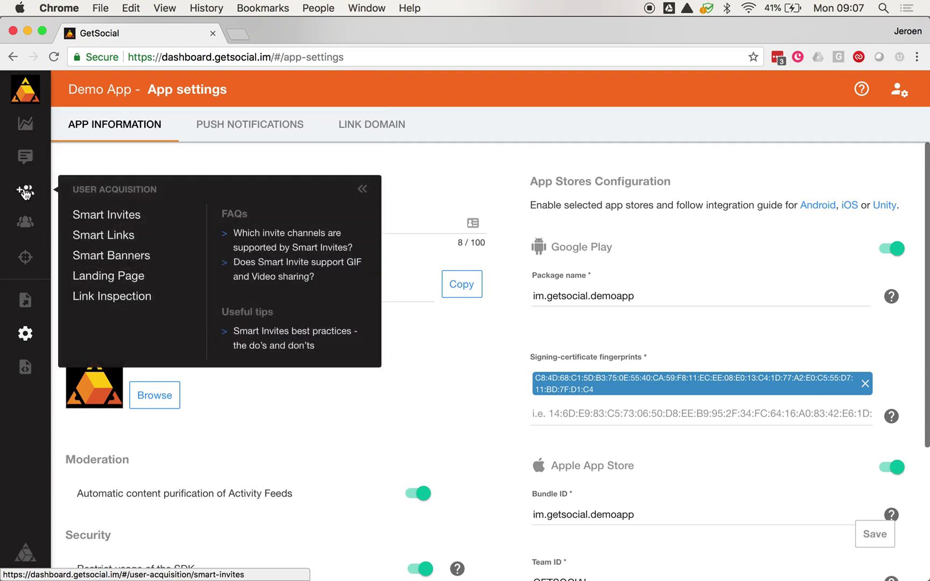
click(98, 216)
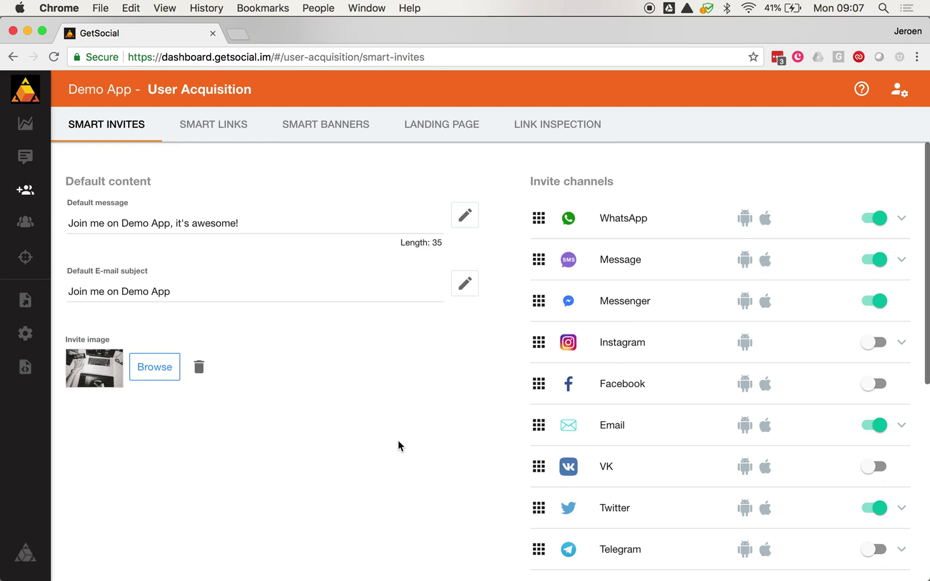
scroll(783, 405, down, 5)
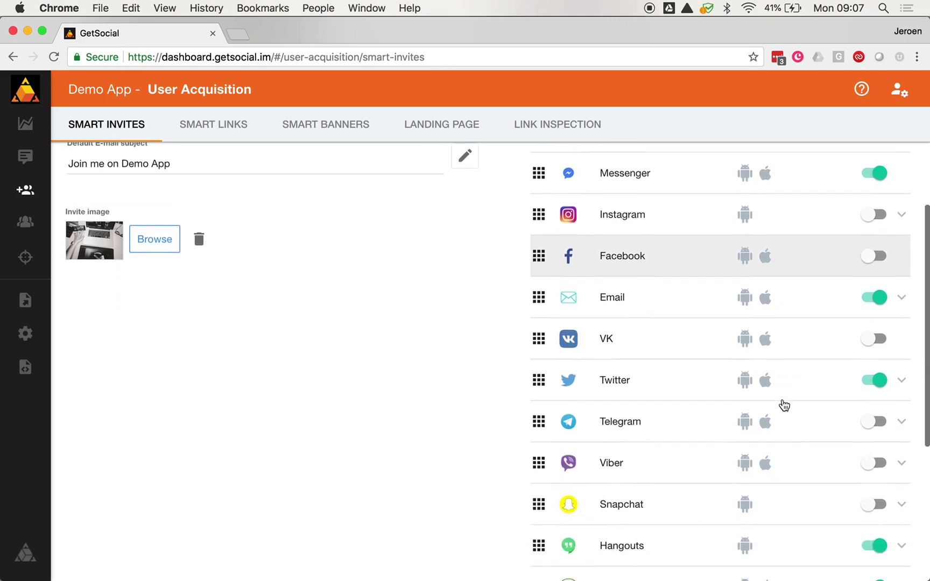
scroll(784, 405, down, 3)
scroll(785, 405, up, 3)
scroll(784, 404, up, 5)
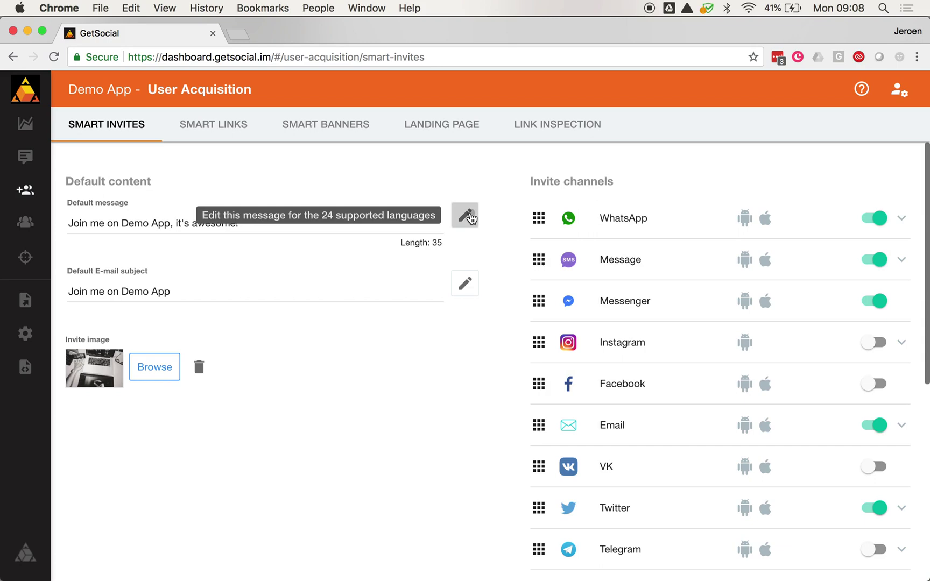
click(466, 215)
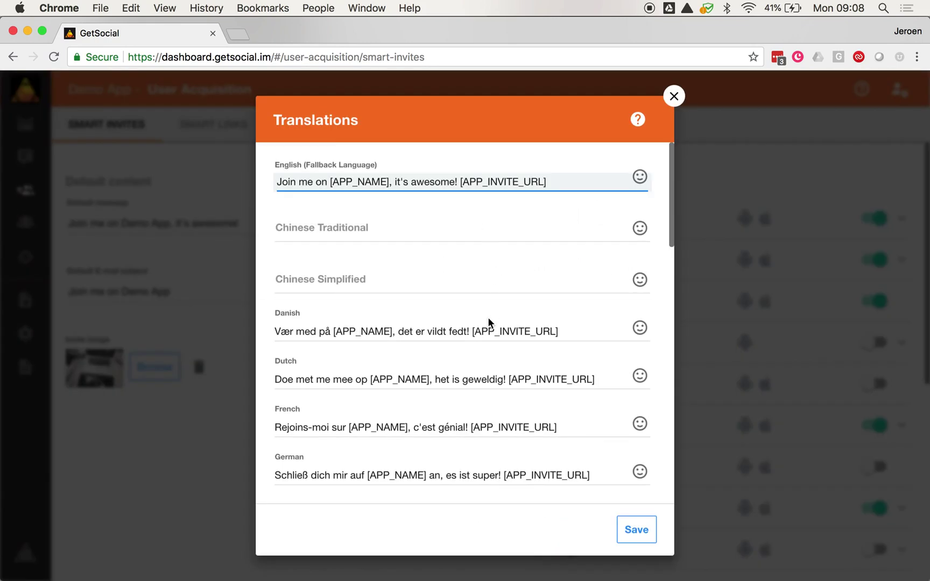
scroll(391, 276, down, 5)
scroll(392, 334, down, 20)
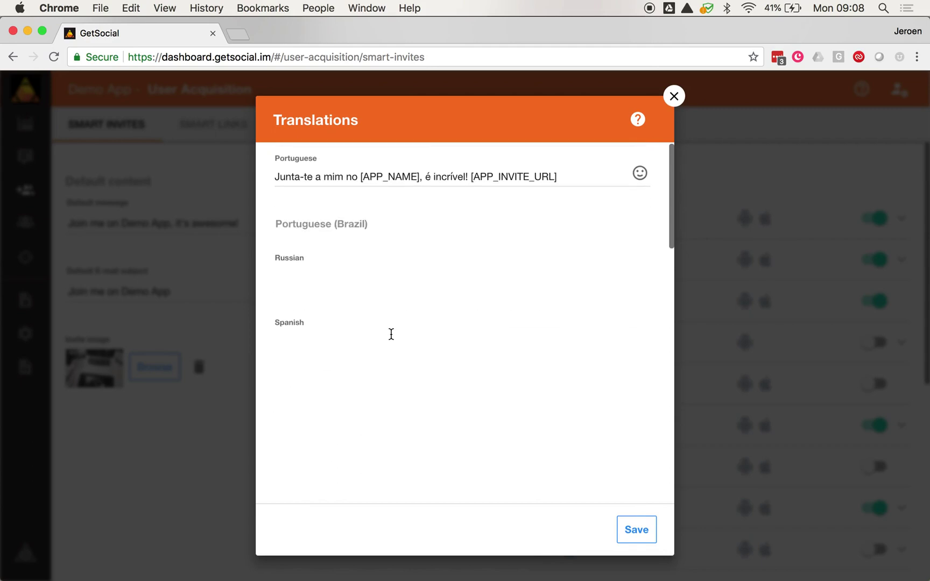
scroll(391, 334, down, 6)
scroll(391, 334, down, 1)
scroll(391, 334, up, 10)
scroll(392, 333, up, 15)
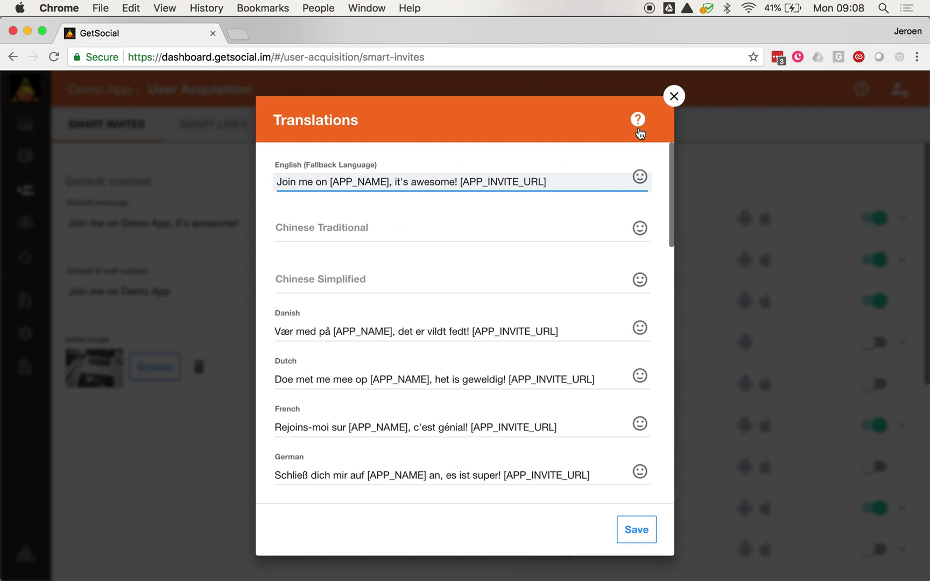
click(675, 98)
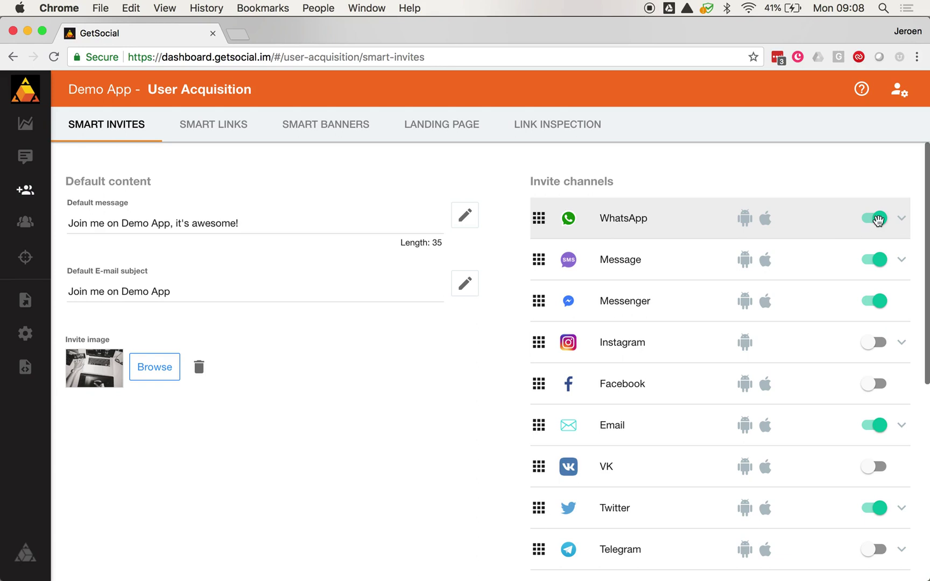
click(879, 219)
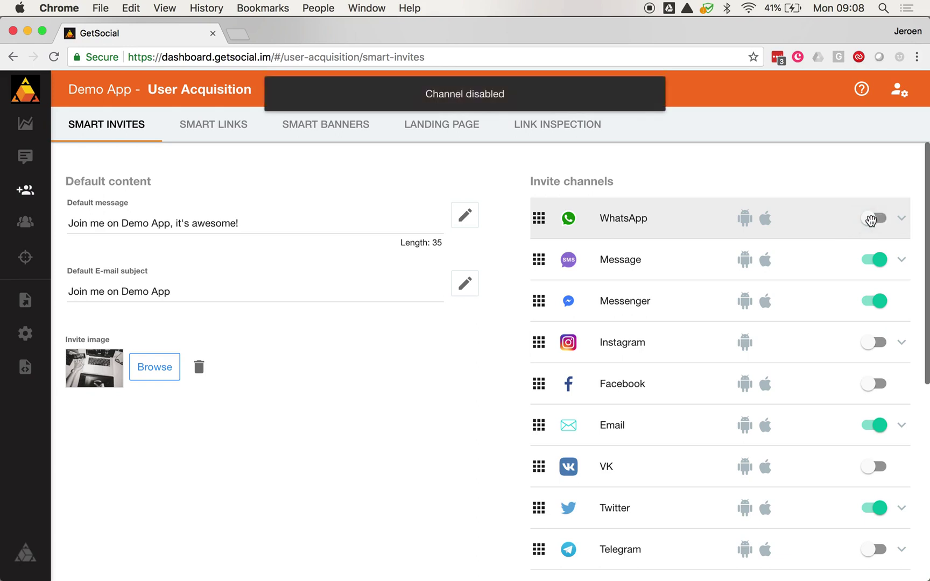
click(873, 221)
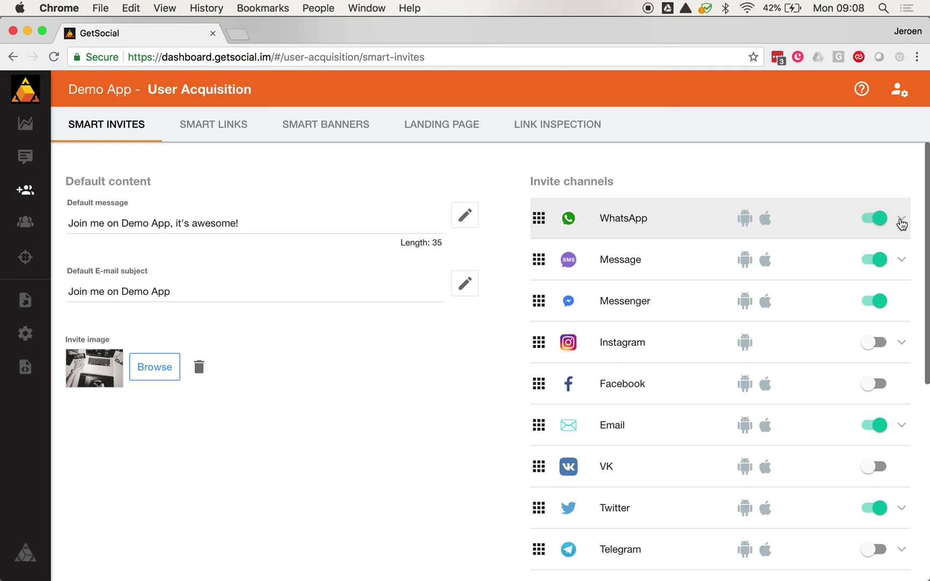
click(902, 221)
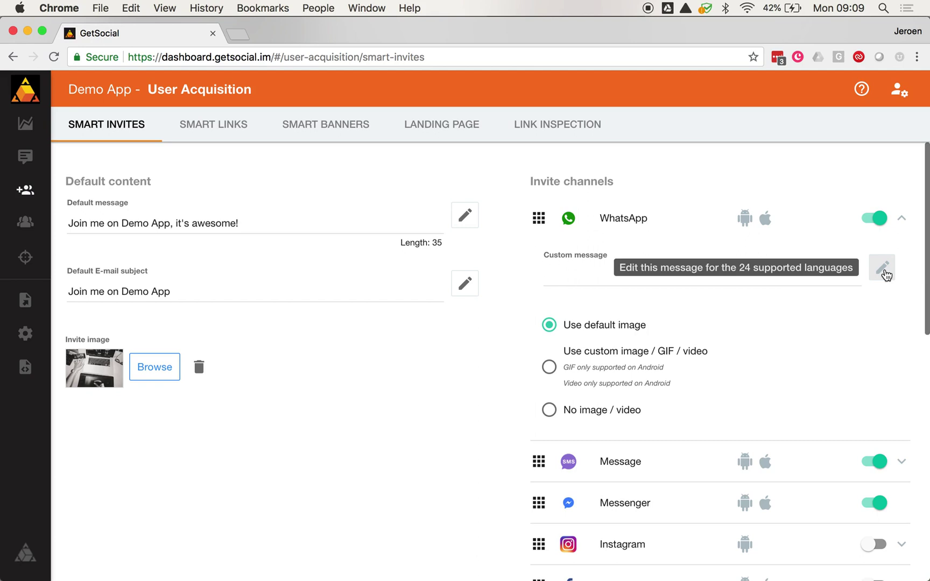
click(903, 223)
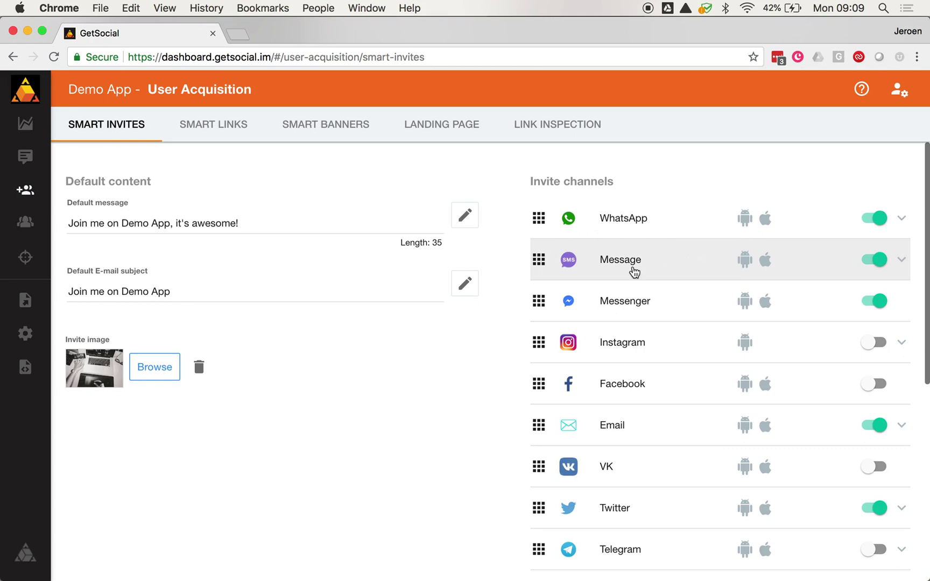
Step: Move the Message channel above WhatsApp, then put WhatsApp back on top
scroll(677, 307, down, 1)
scroll(677, 307, down, 10)
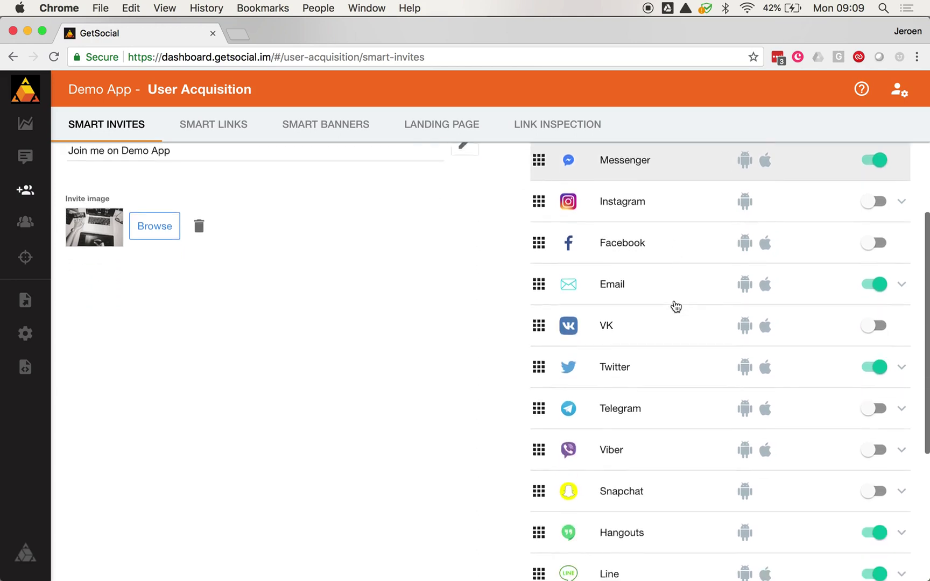
scroll(676, 307, up, 10)
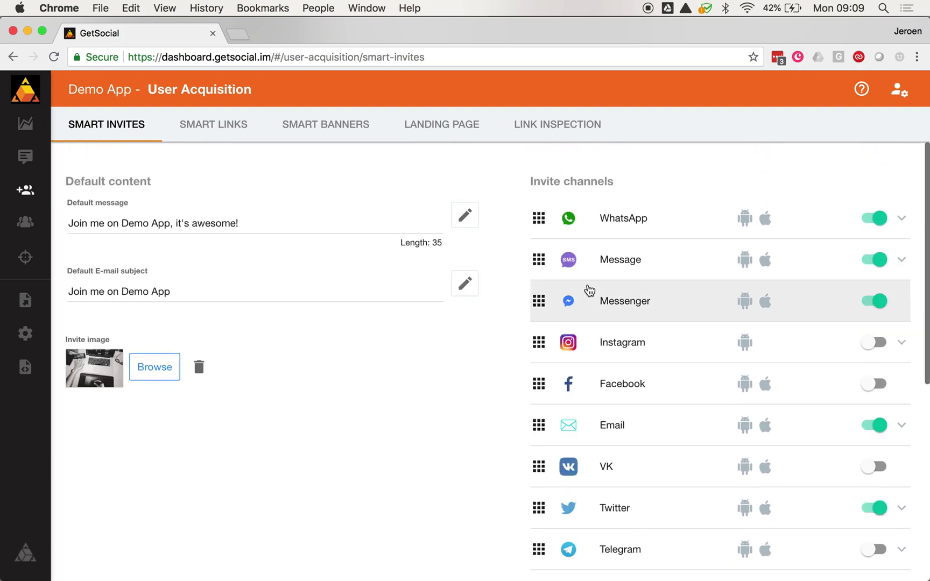
drag(538, 260, 537, 218)
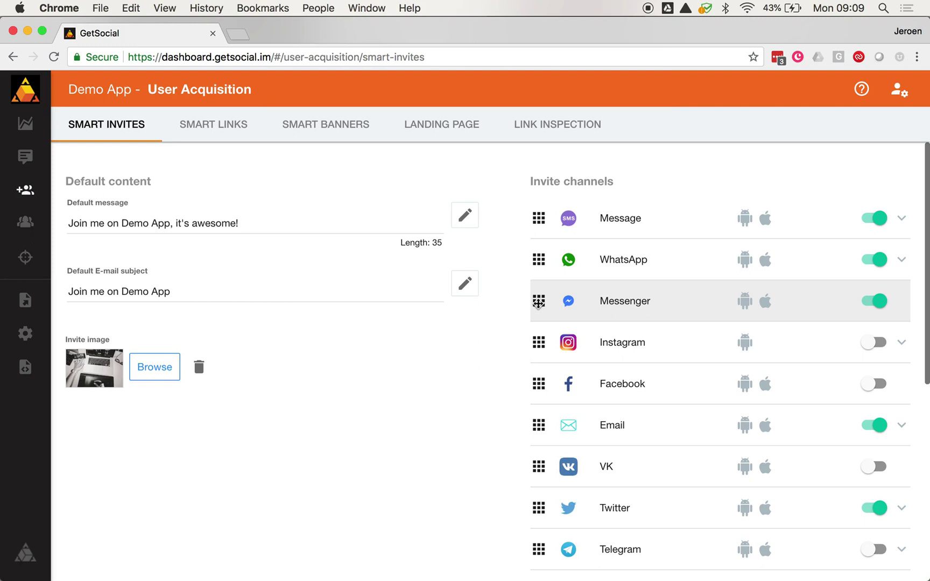
drag(538, 259, 537, 219)
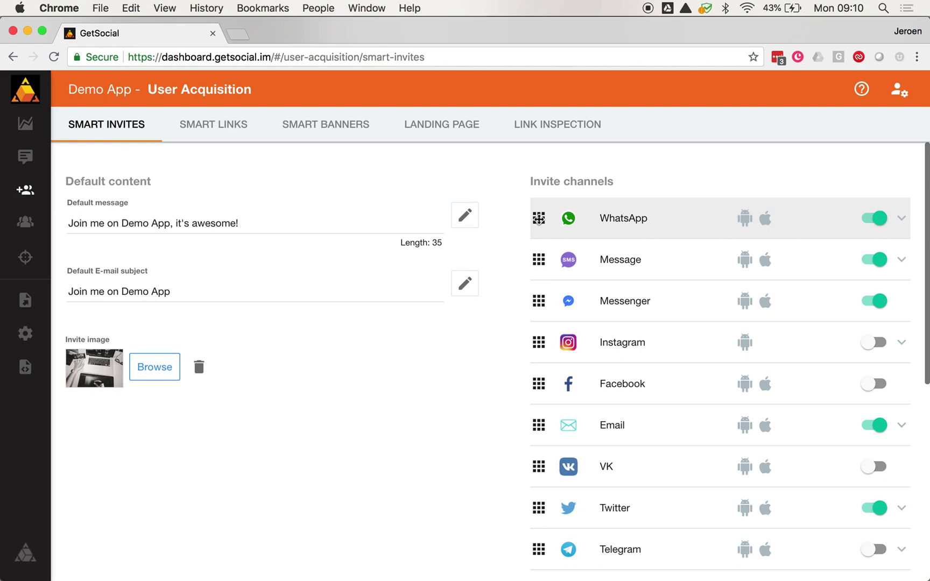
Step: Expand the Twitter invite channel to show its custom message and image options
scroll(570, 371, down, 7)
scroll(580, 404, up, 7)
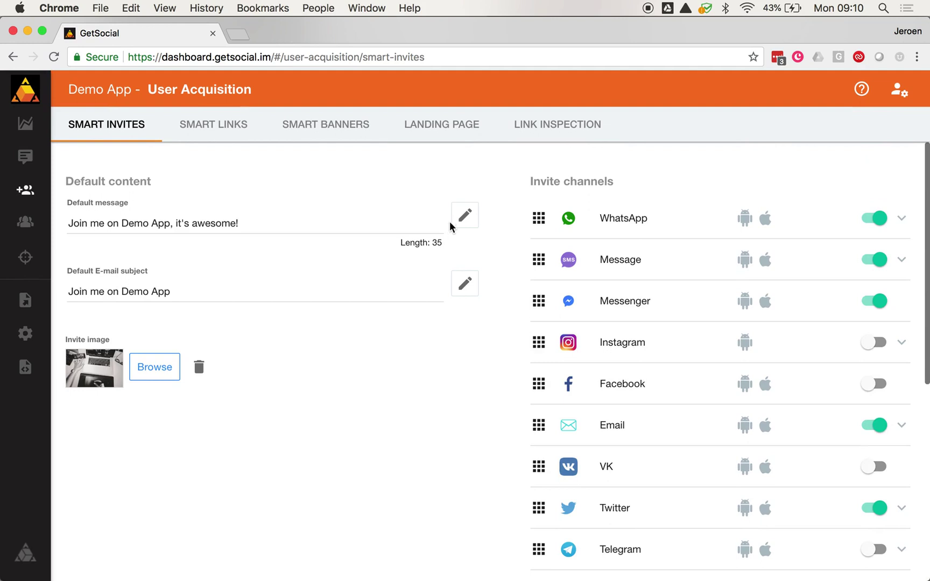
scroll(701, 421, down, 3)
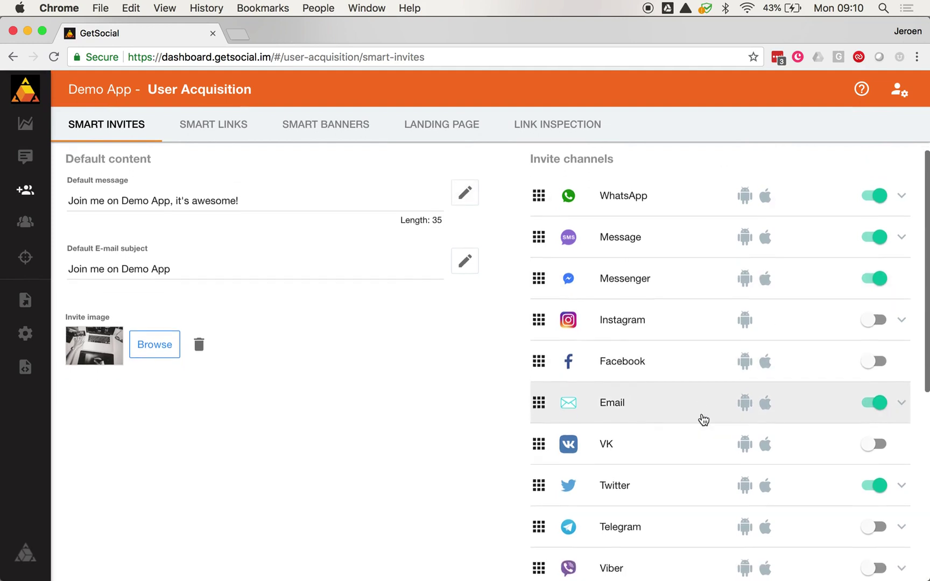
click(898, 379)
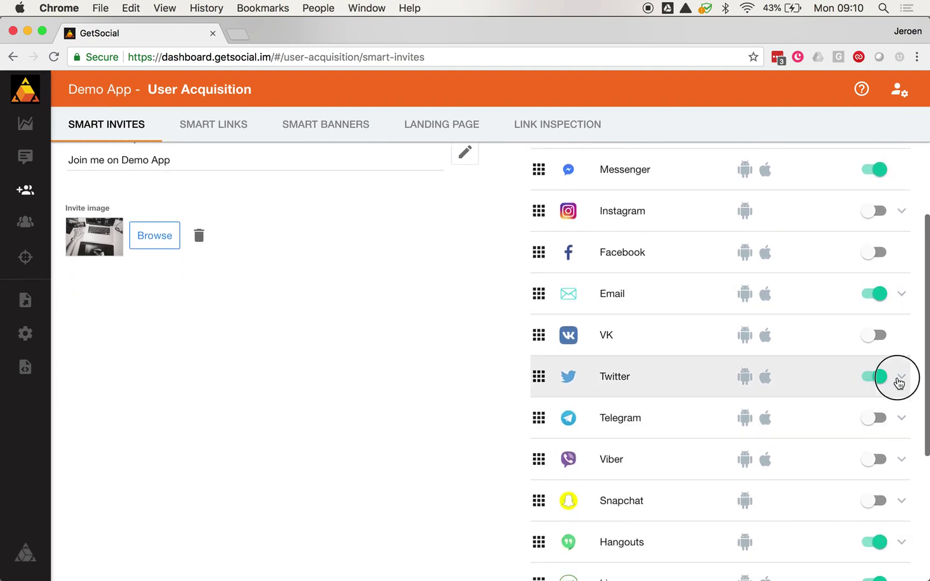
scroll(727, 376, down, 4)
scroll(728, 437, down, 3)
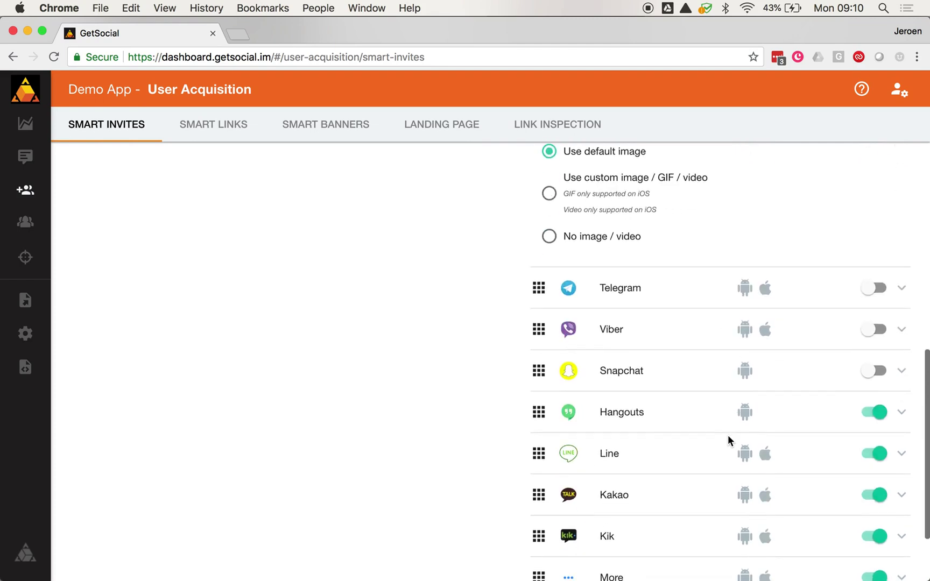
scroll(679, 315, up, 10)
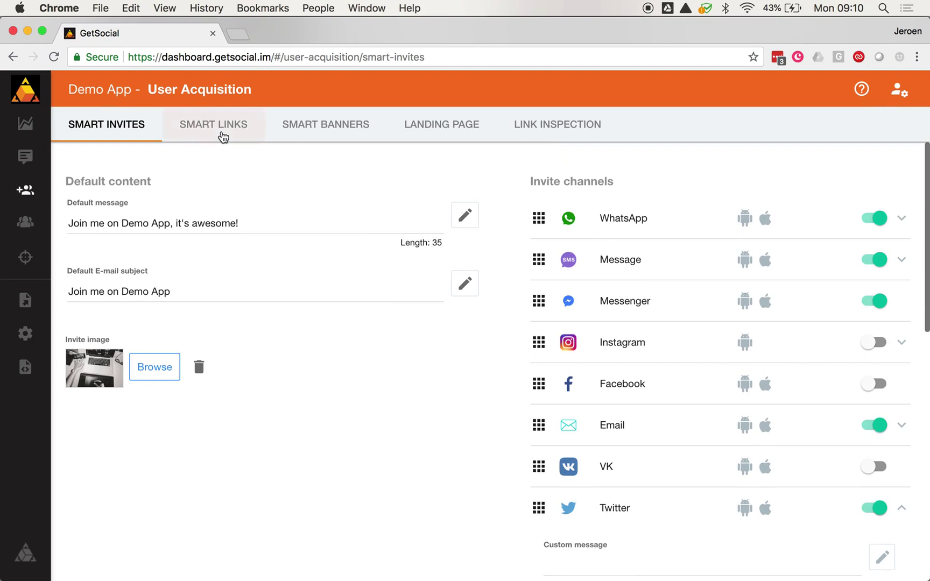
Step: Show the Smart Links campaigns (christmas, 10shoes, promo-100, Launch) and start a new link
click(222, 136)
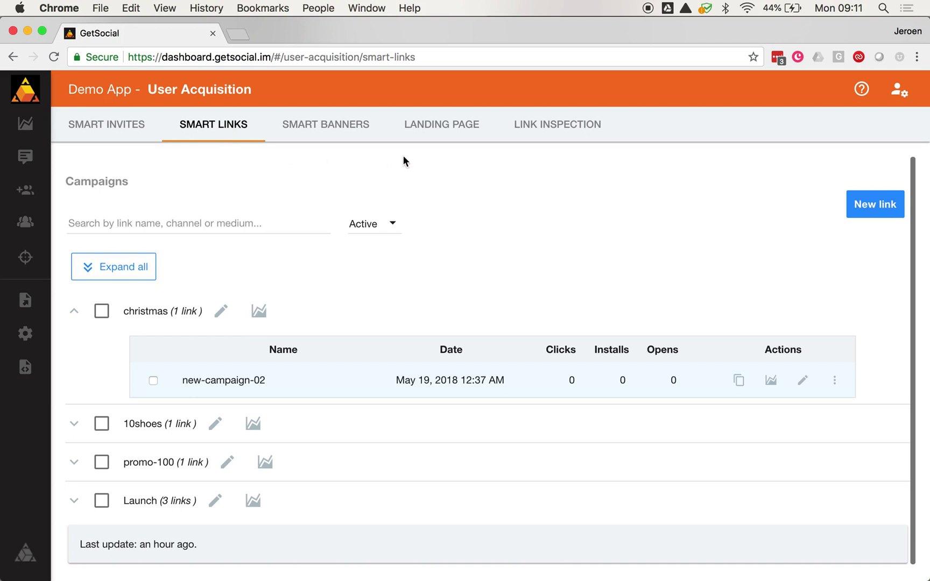
click(875, 204)
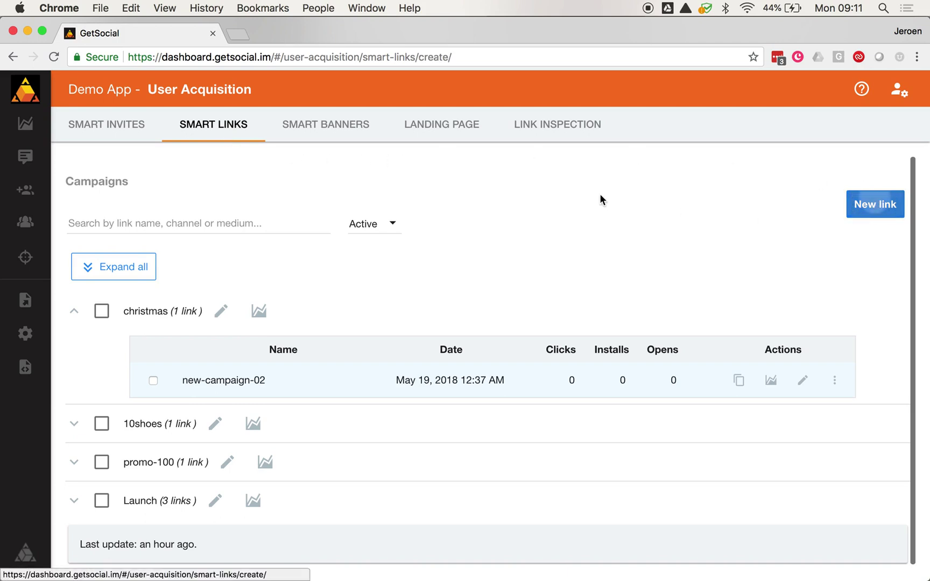
Step: Name the link 'Facebook summer promo', campaign 'Summer Promo', channel facebook, and check its slug
click(182, 224)
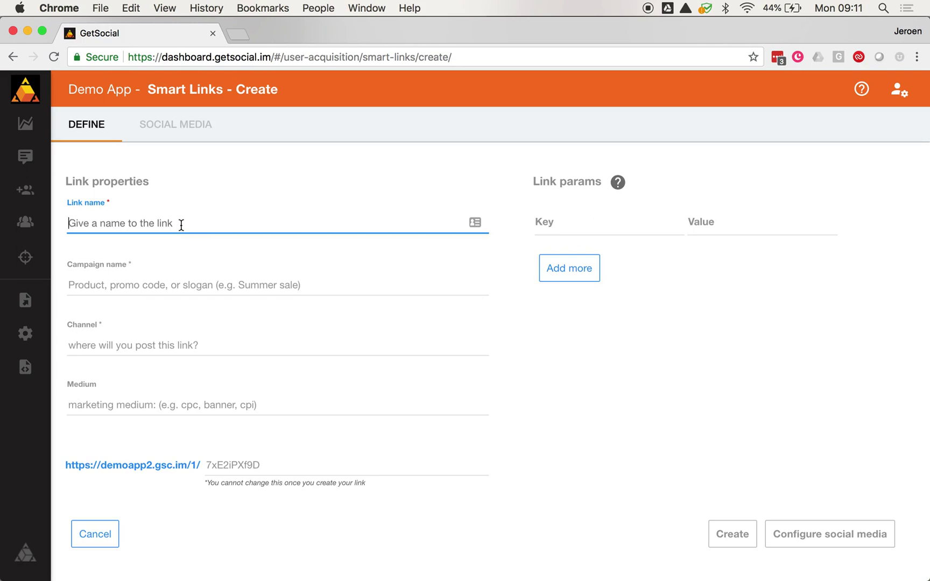
text(Faceboo)
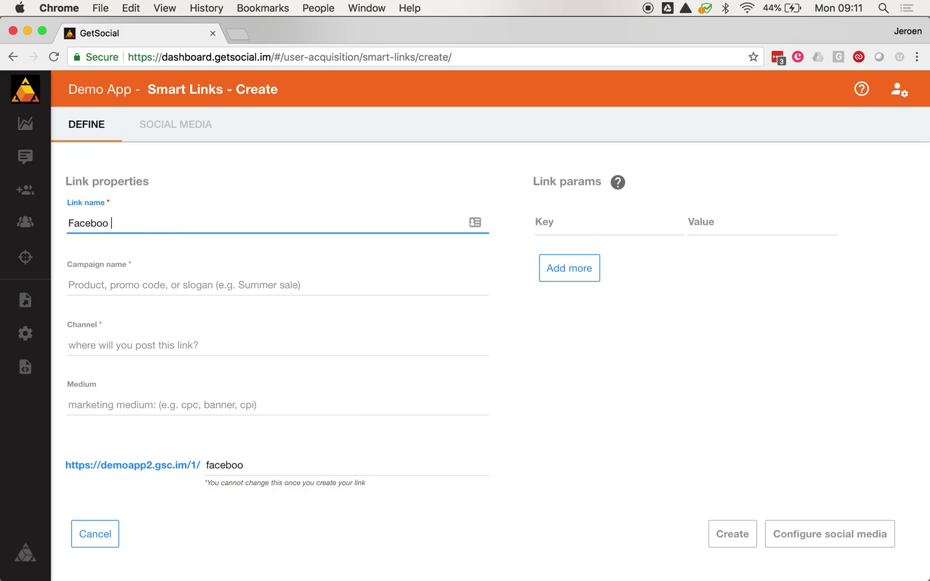
text(k summer promo)
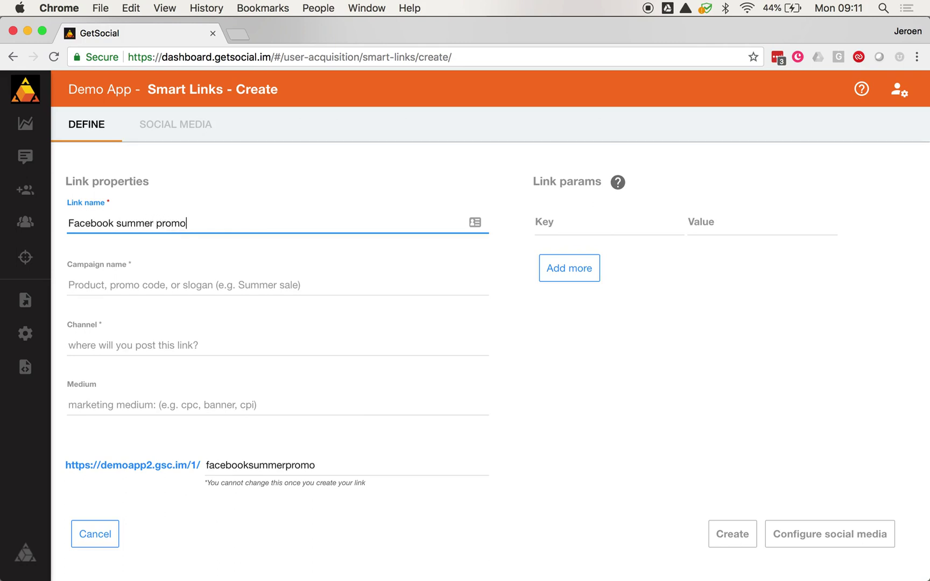
key(Tab)
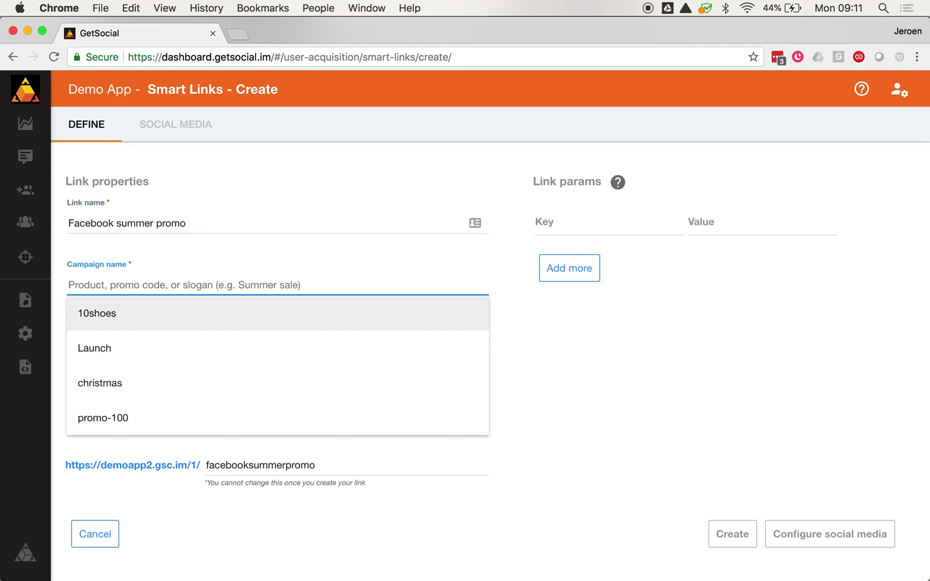
text(Summer Promo)
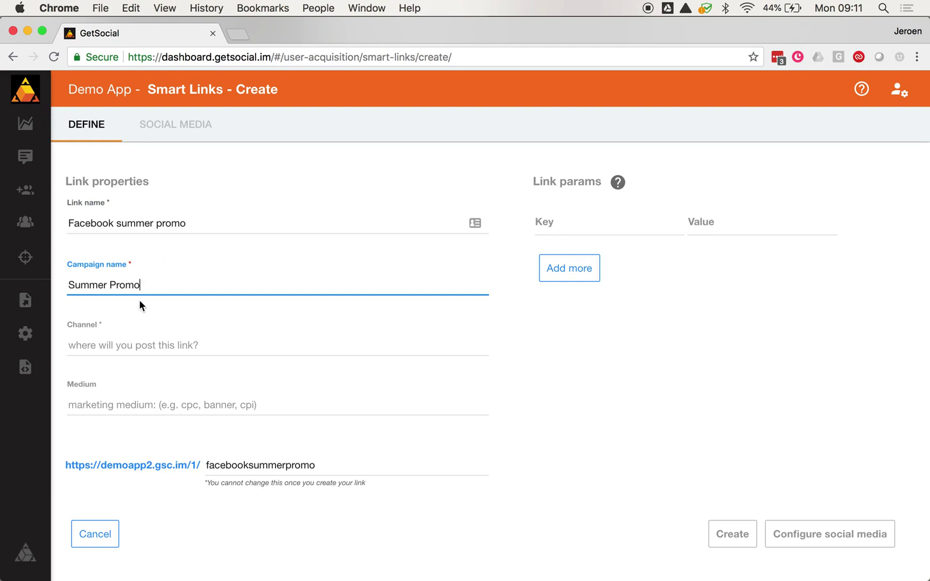
click(115, 345)
scroll(140, 439, down, 2)
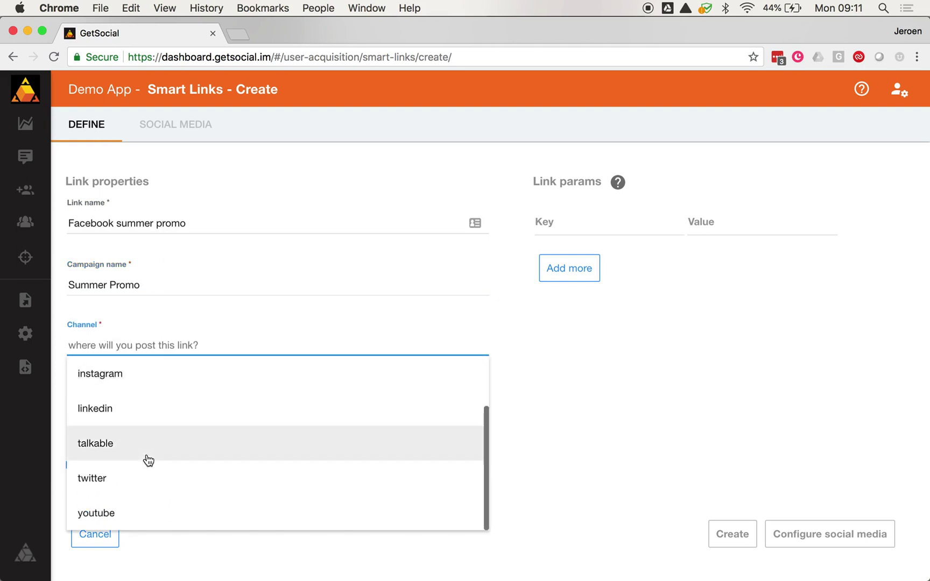
scroll(146, 459, up, 2)
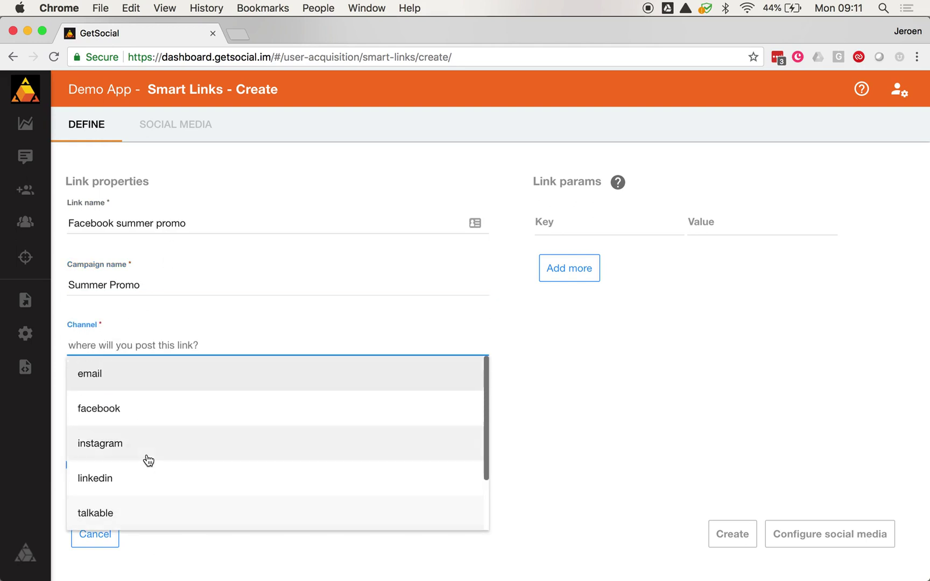
click(115, 416)
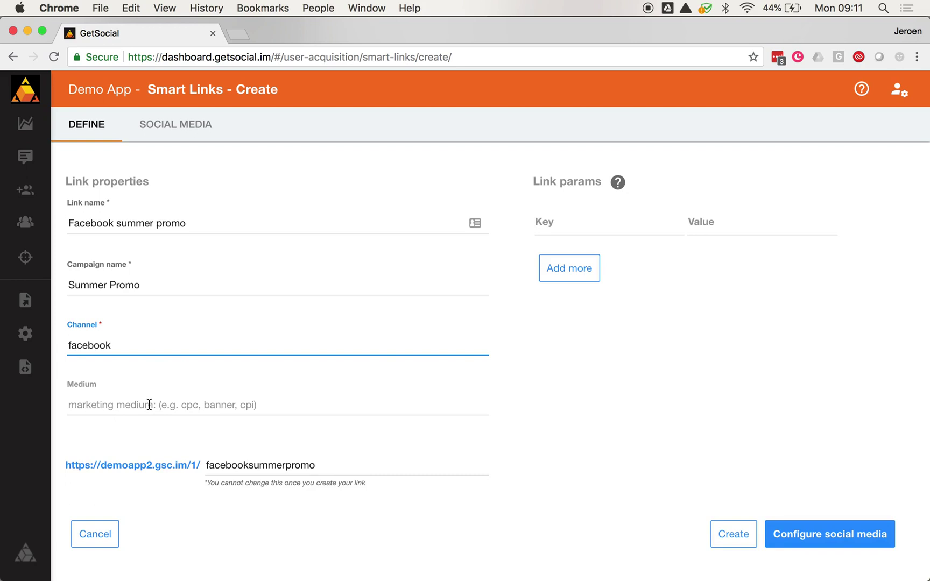
click(347, 465)
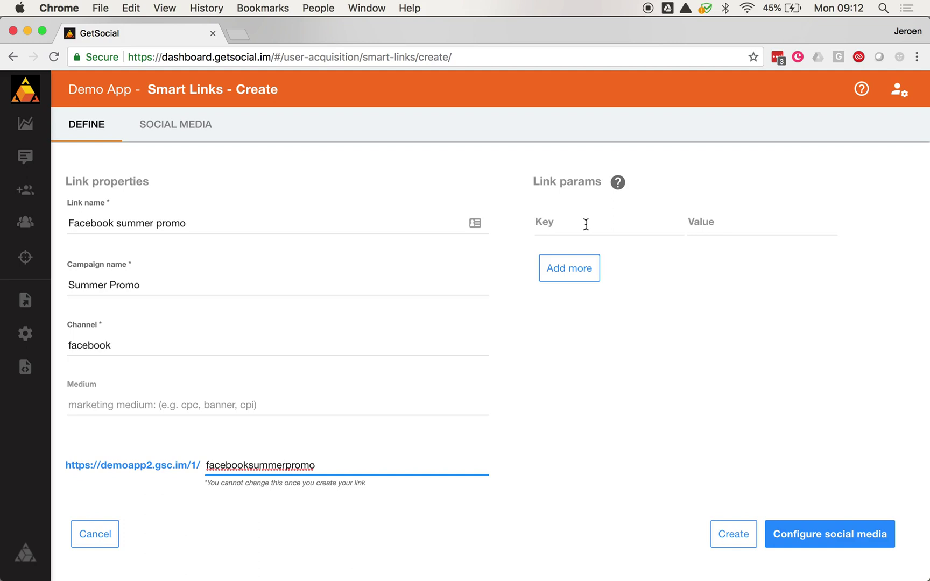
Step: Add link params PromoID = 12345 and ContentID = abcde
click(586, 224)
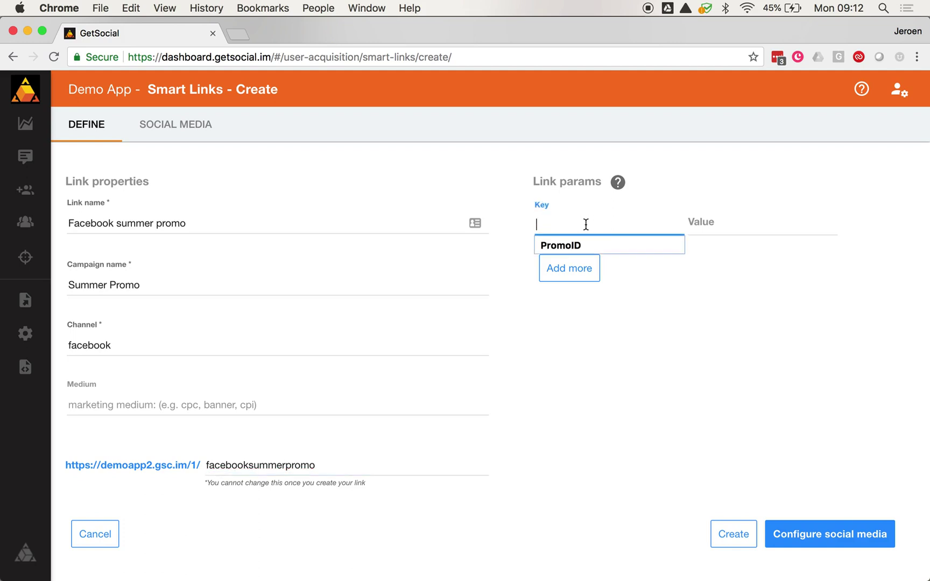
text(PromoID)
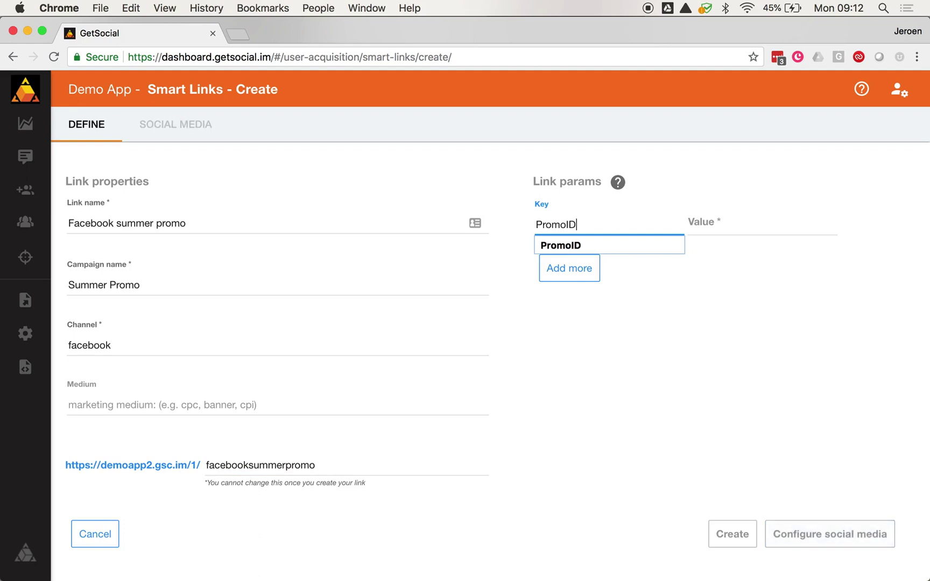
key(Tab)
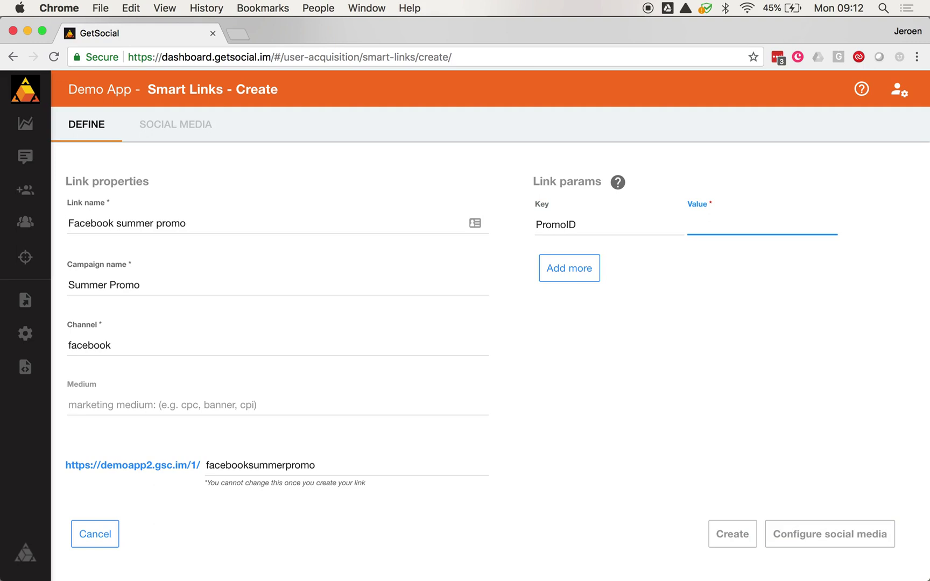
text(12345)
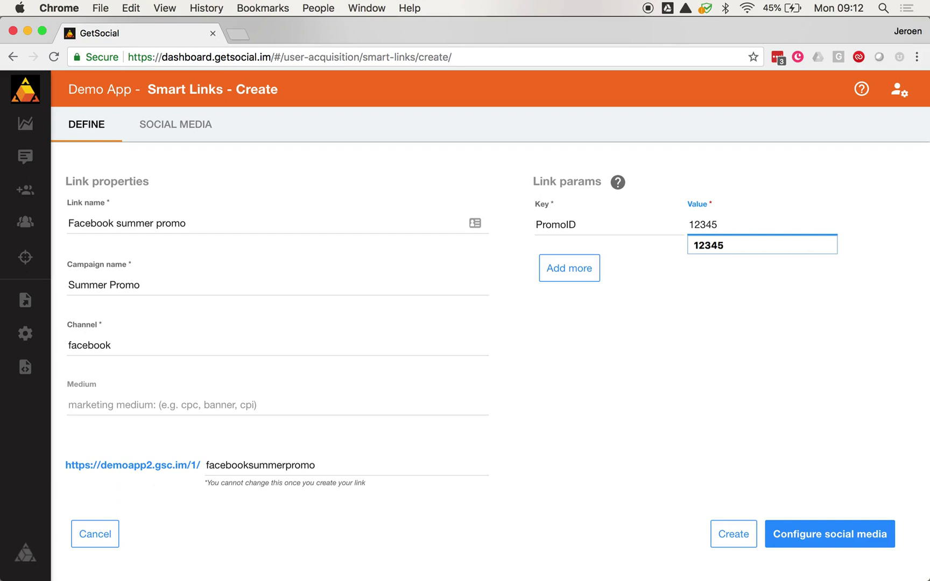
click(543, 264)
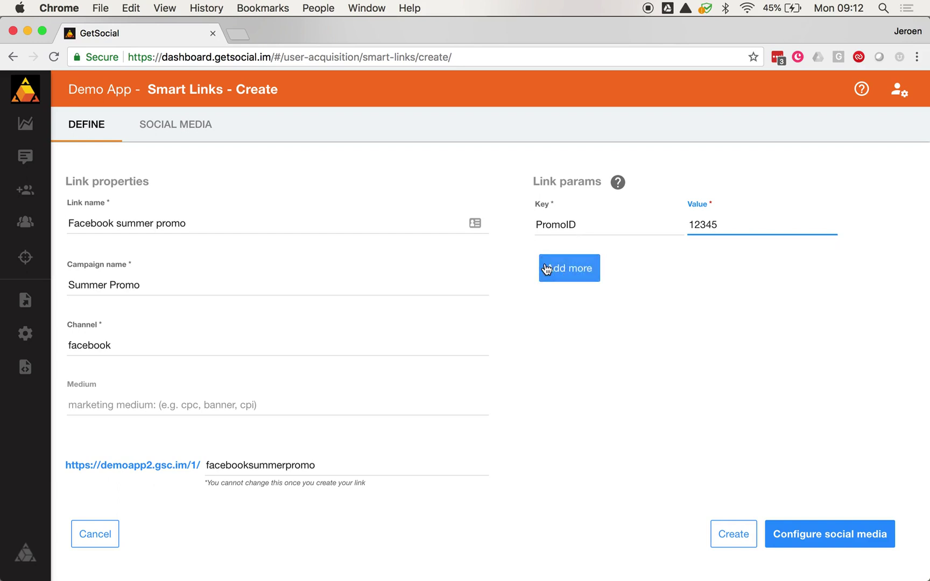
click(555, 272)
text(Con)
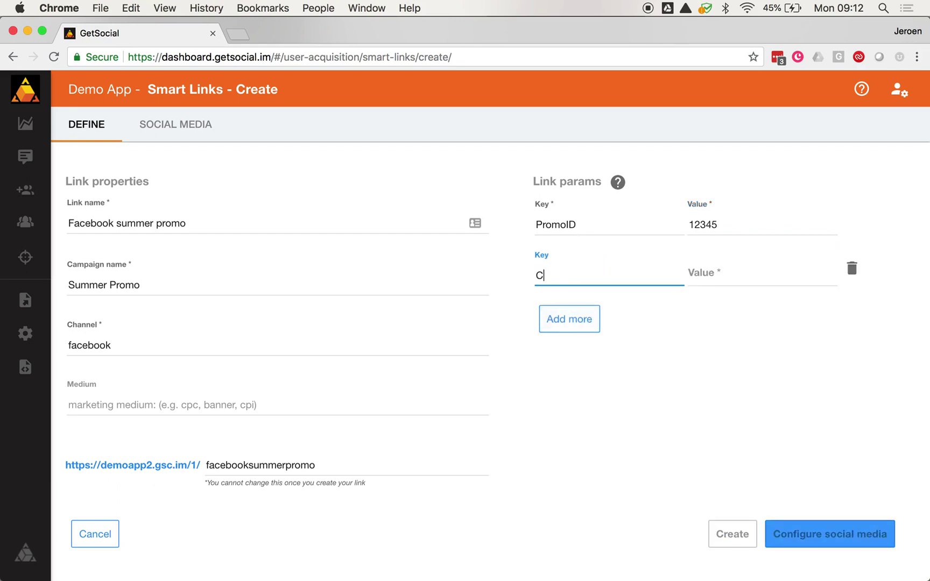
key(BackSpace)
key(BackSpace)
text(ontentID)
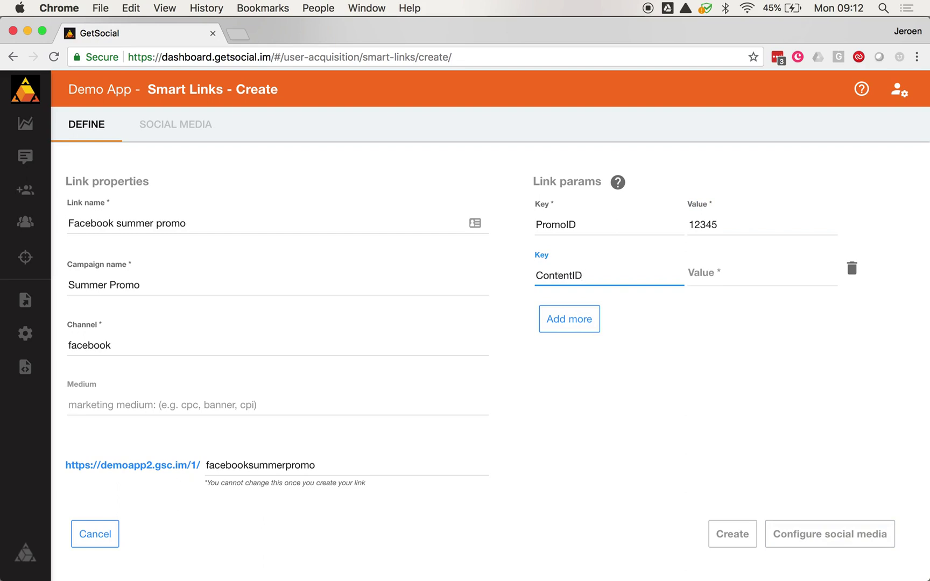
key(Tab)
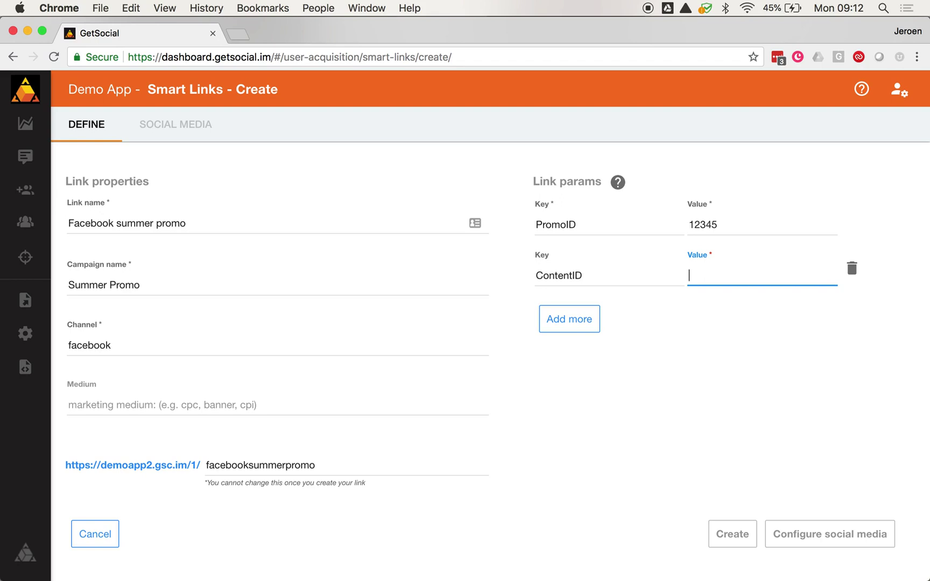
text(abcde)
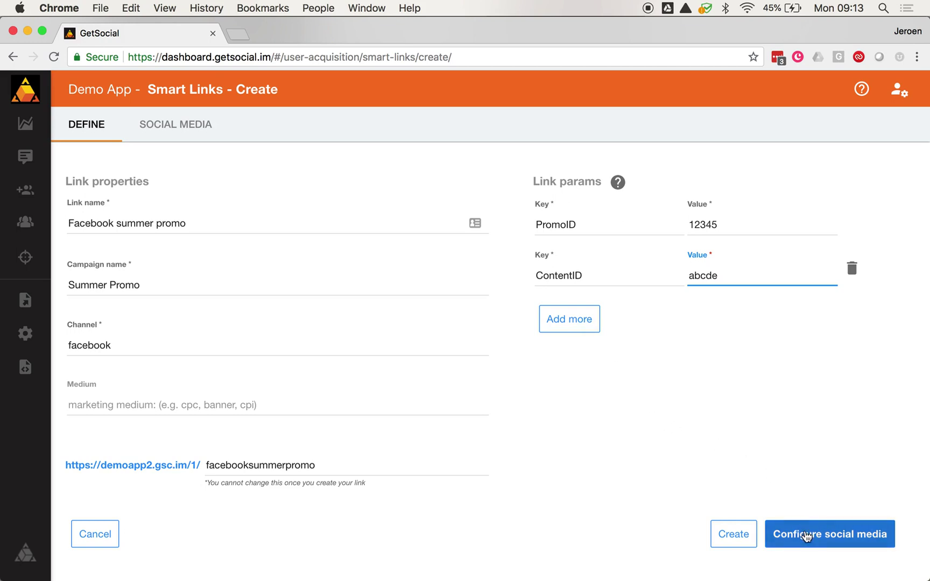
Step: Finish creating the Facebook summer promo link and close the Link created confirmation
click(806, 536)
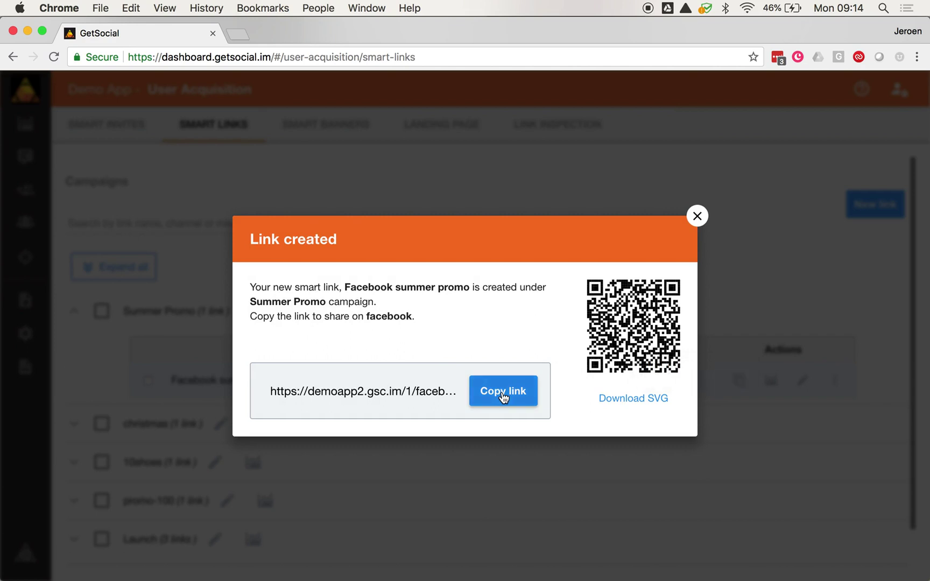
click(697, 217)
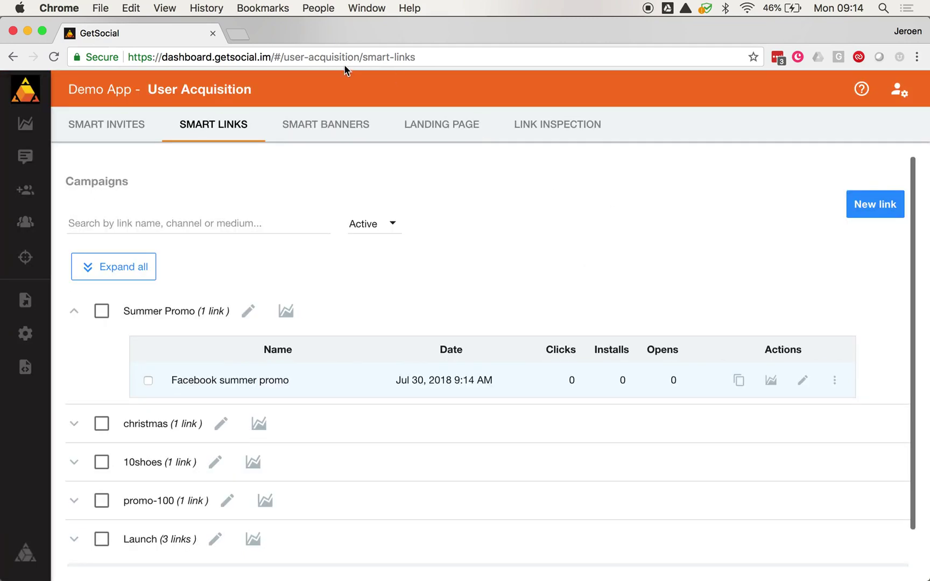
Step: Review the Smart Banners colour settings and phone preview, then view the Landing Page settings
click(324, 126)
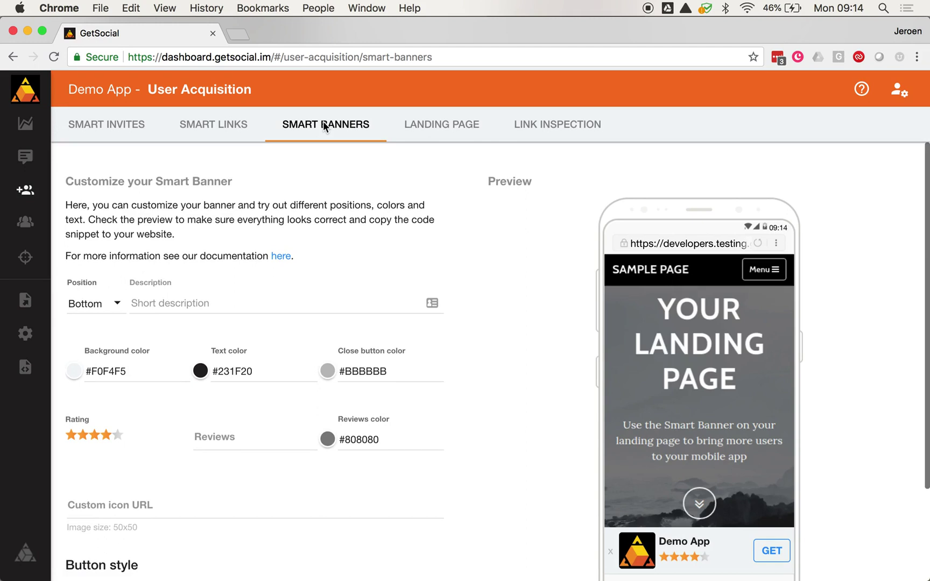
scroll(243, 270, down, 5)
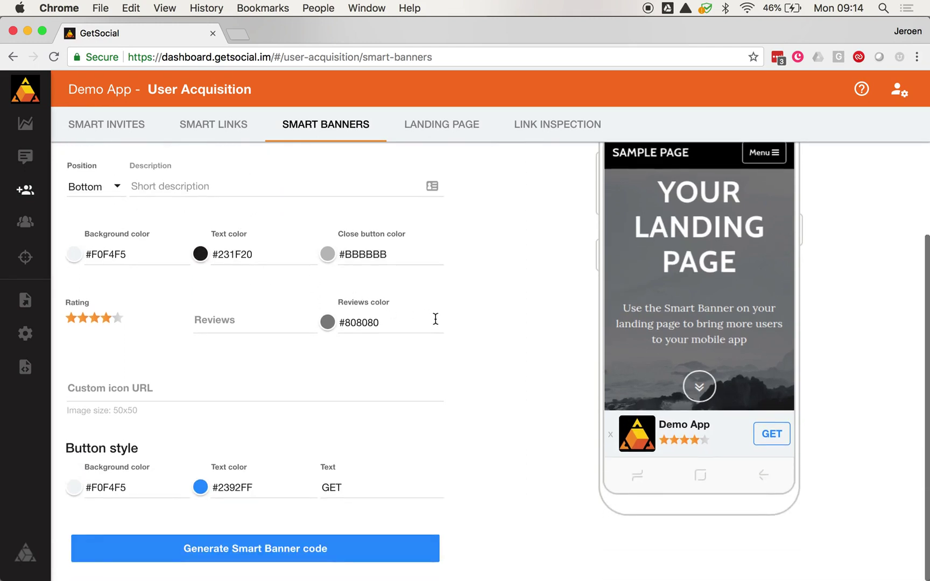
scroll(434, 318, up, 4)
scroll(513, 370, down, 2)
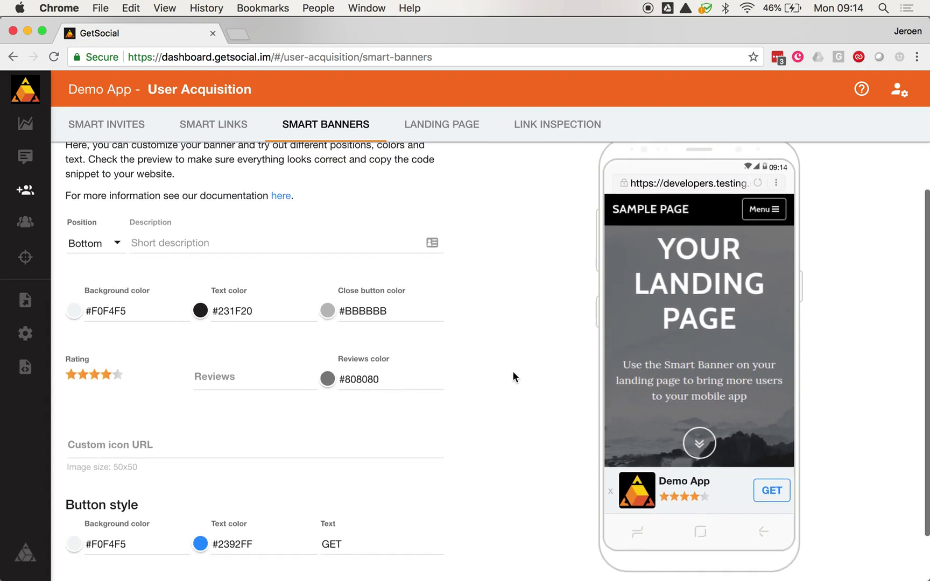
scroll(510, 376, down, 2)
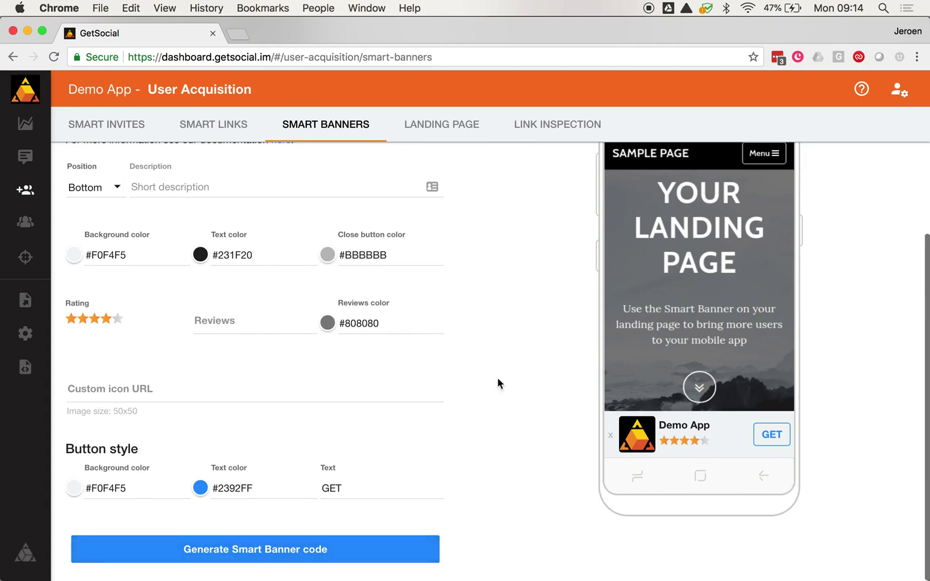
scroll(484, 340, up, 3)
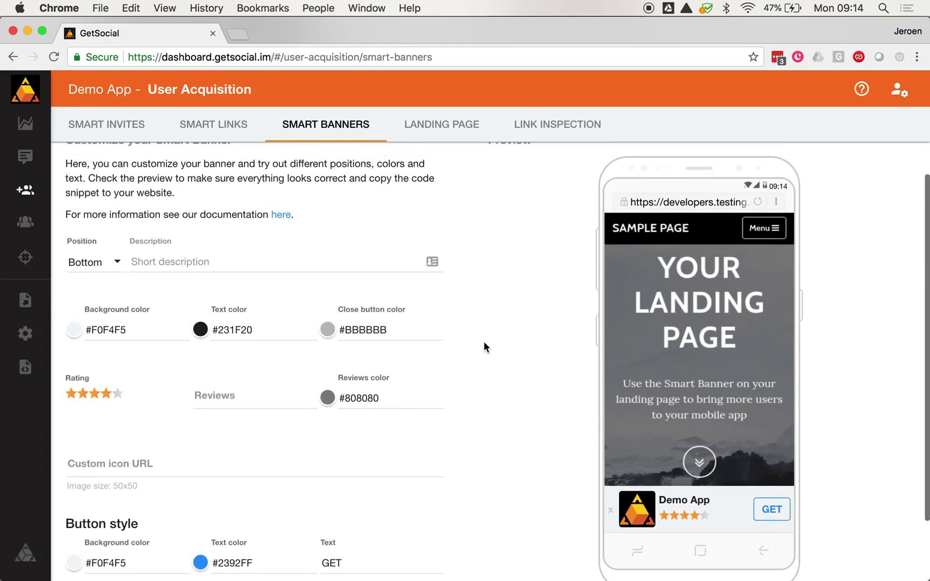
click(447, 127)
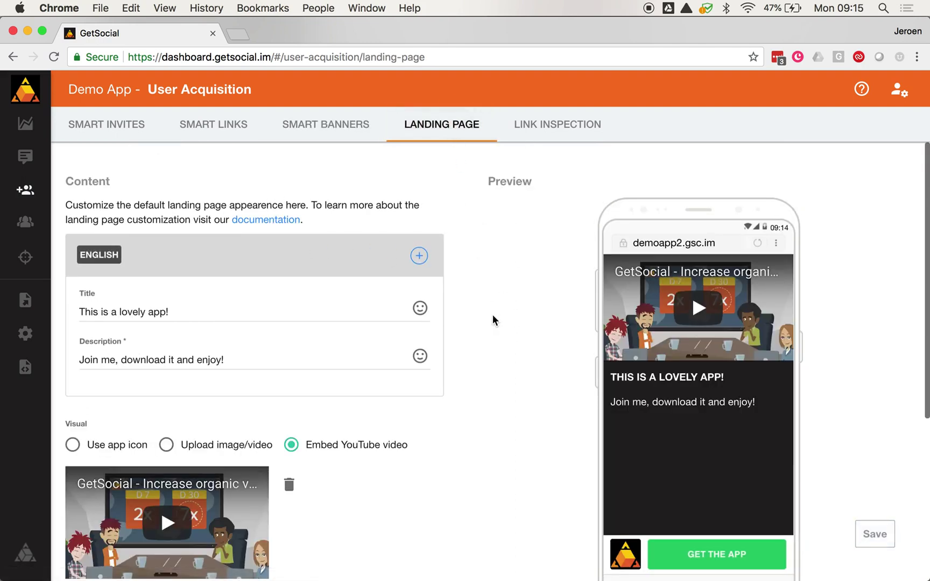
Step: Look over the landing page settings, then open the Link Inspection page
scroll(495, 320, down, 5)
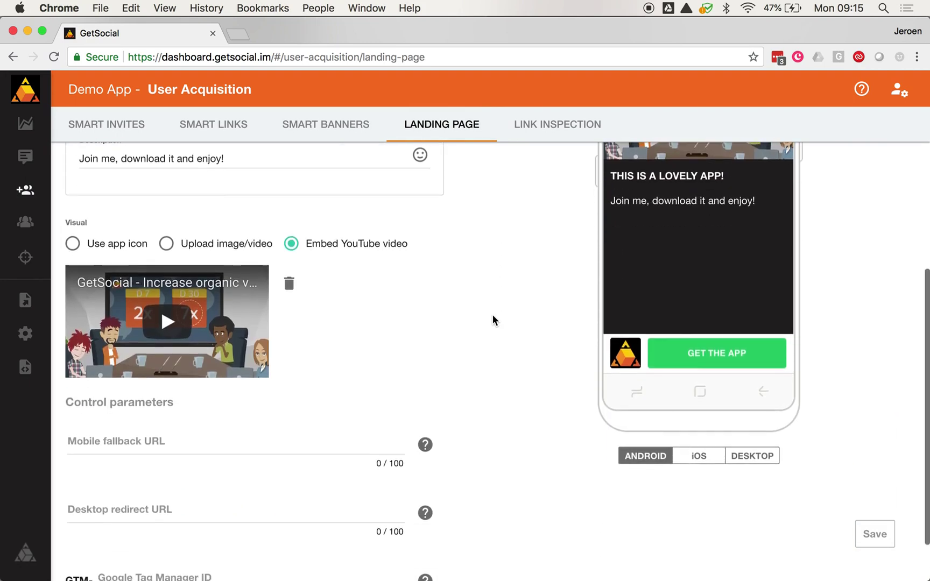
scroll(493, 316, down, 2)
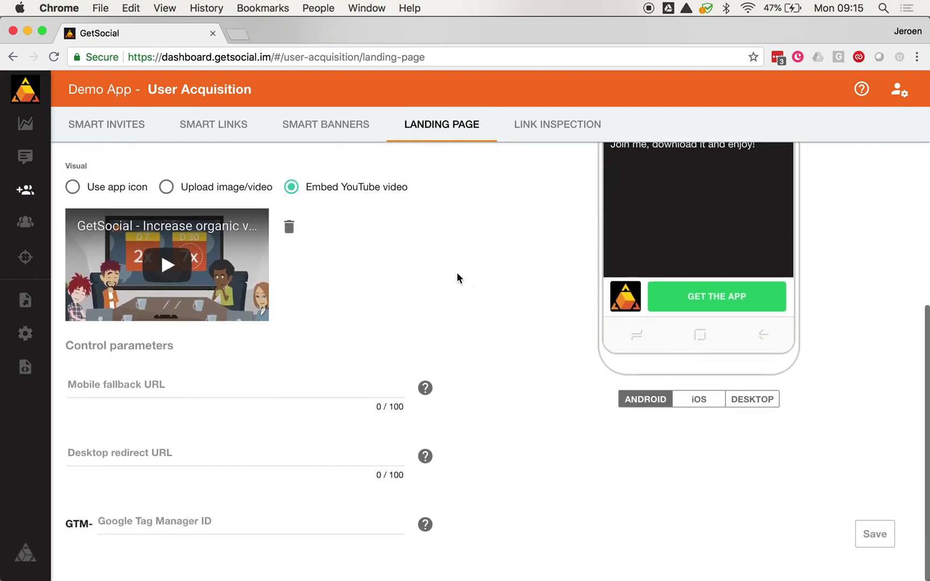
scroll(458, 278, up, 1)
scroll(458, 277, up, 6)
scroll(456, 278, up, 1)
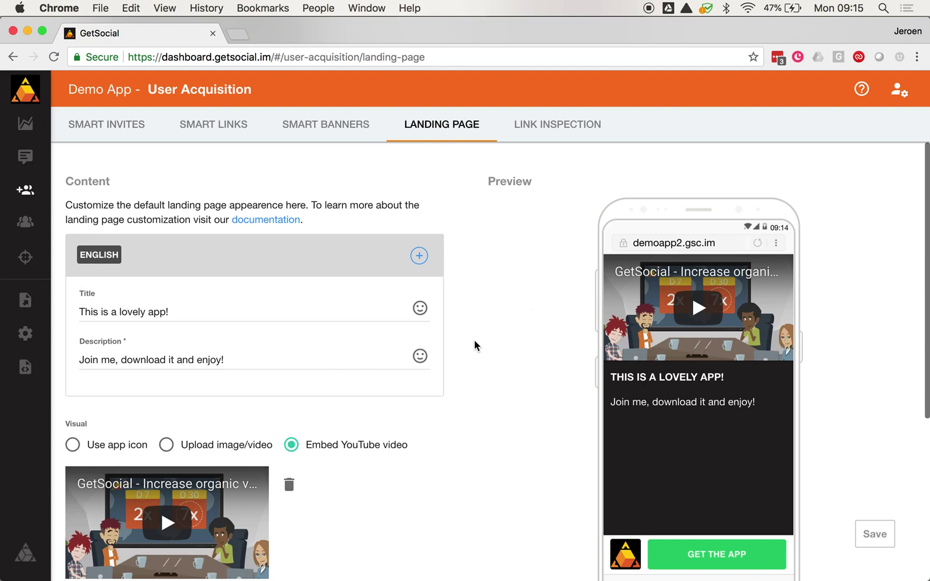
scroll(475, 345, down, 5)
scroll(475, 344, up, 5)
click(551, 128)
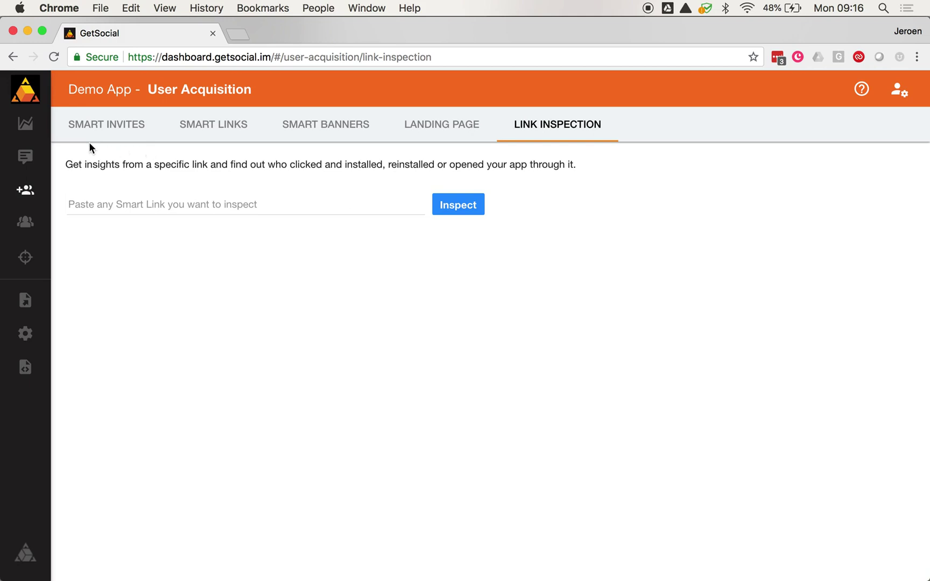
mouse_move(26, 159)
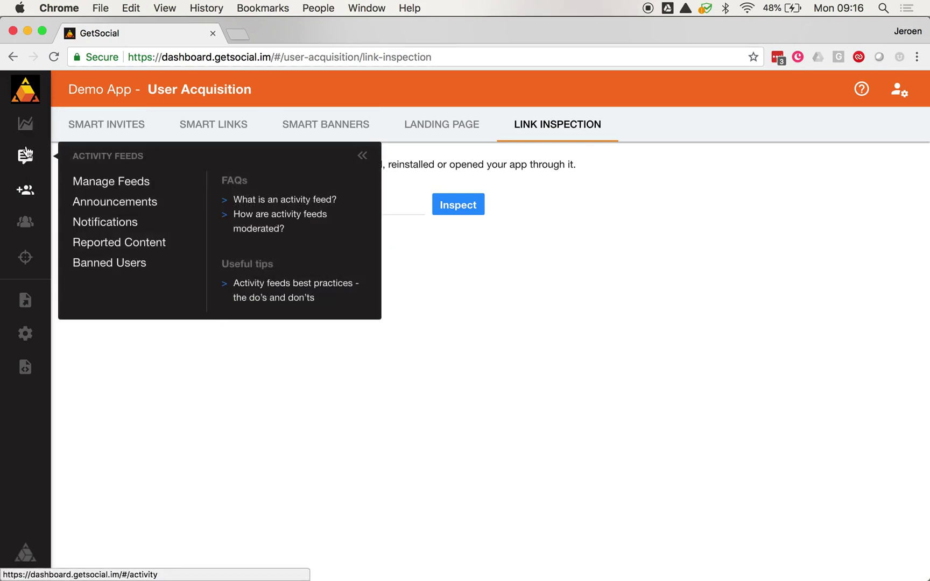
Step: Open Activity Feeds management and browse the g-global feed's posts, dates and interactions
click(26, 159)
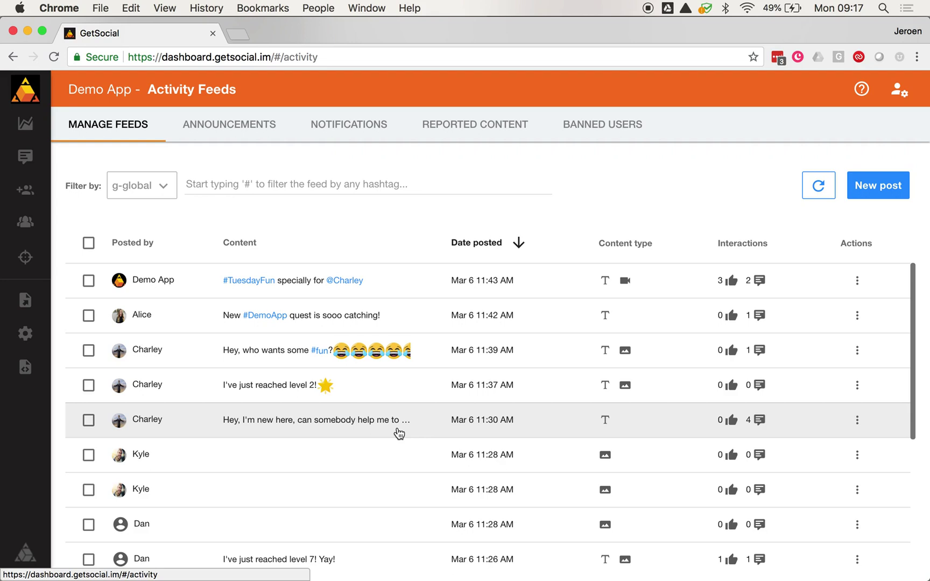
scroll(346, 475, down, 3)
scroll(347, 475, up, 3)
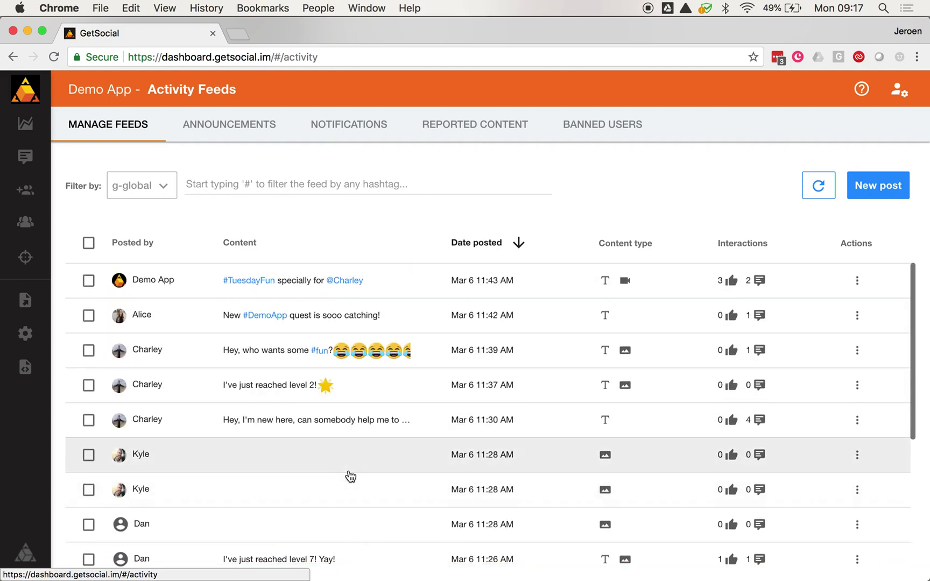
click(165, 187)
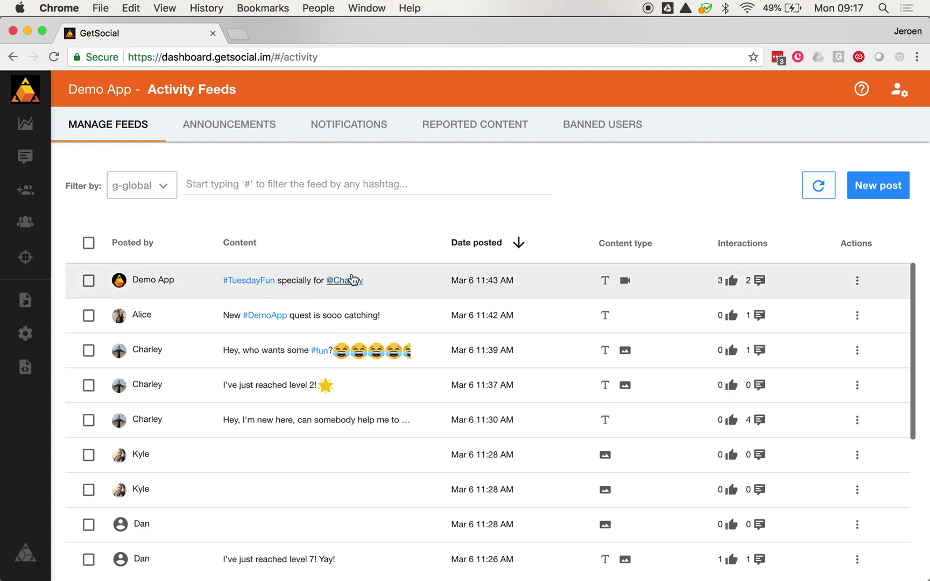
scroll(366, 319, down, 5)
scroll(366, 319, up, 5)
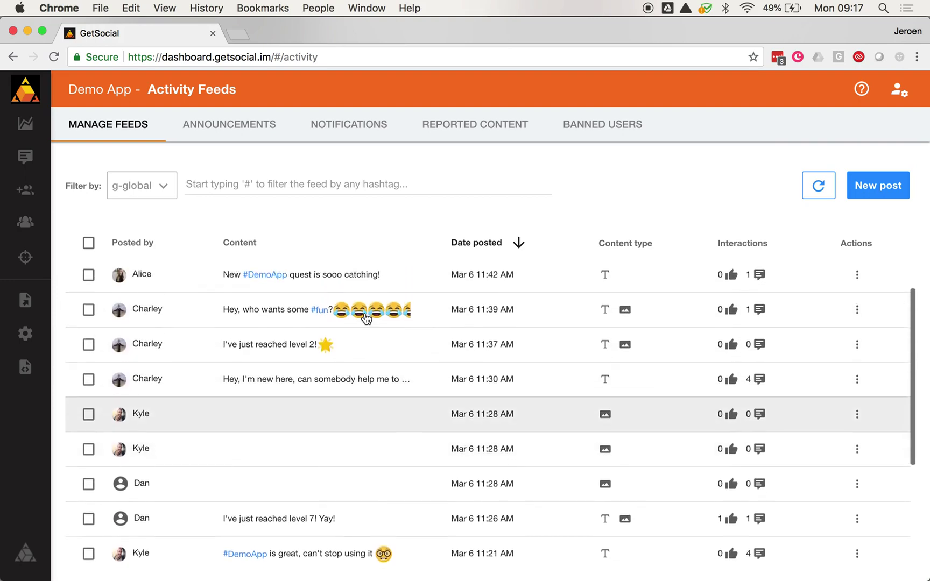
Step: Switch to the Announcements list and start a new announcement
click(252, 129)
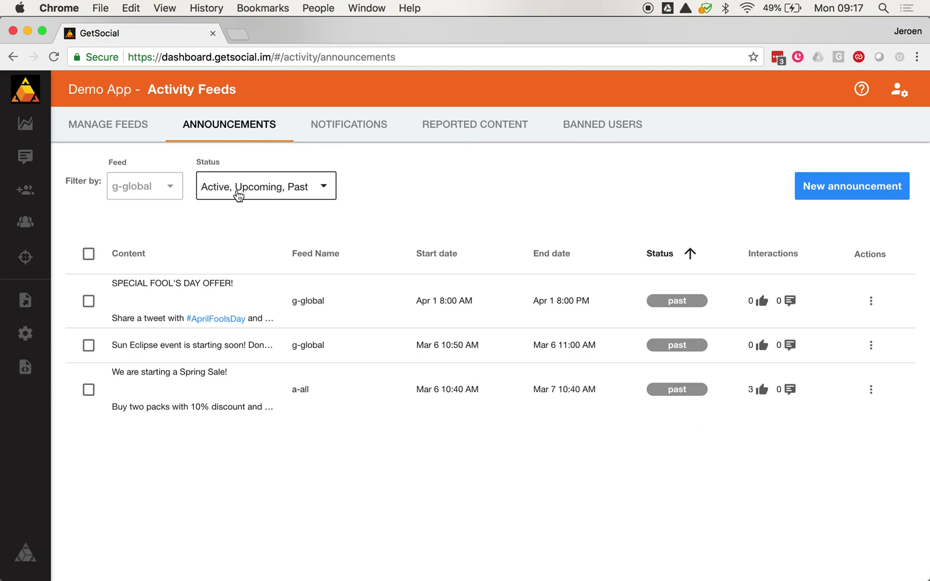
click(838, 200)
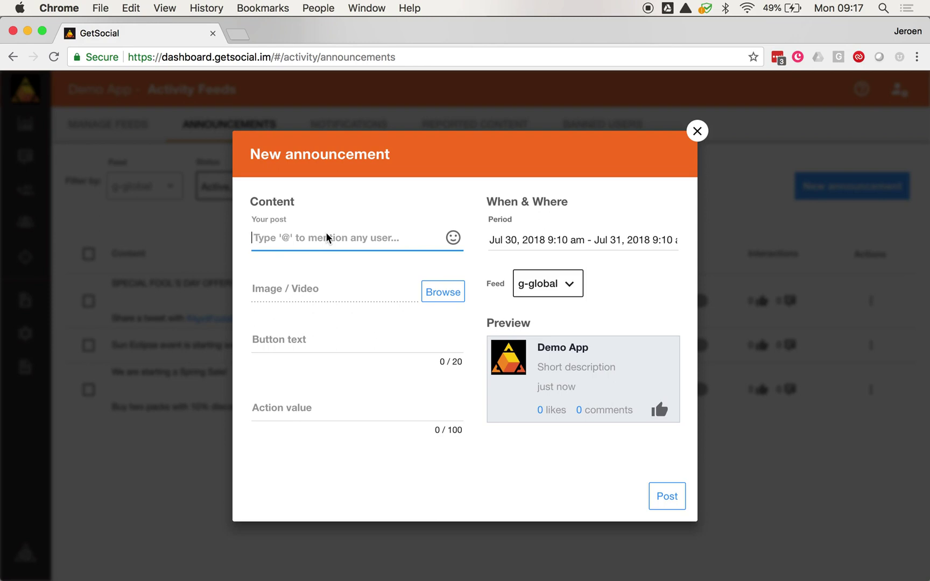
Step: Fill the announcement: 'Check out our new content', button 'See the video!', action value 1233, feed g-global
text(Check out )
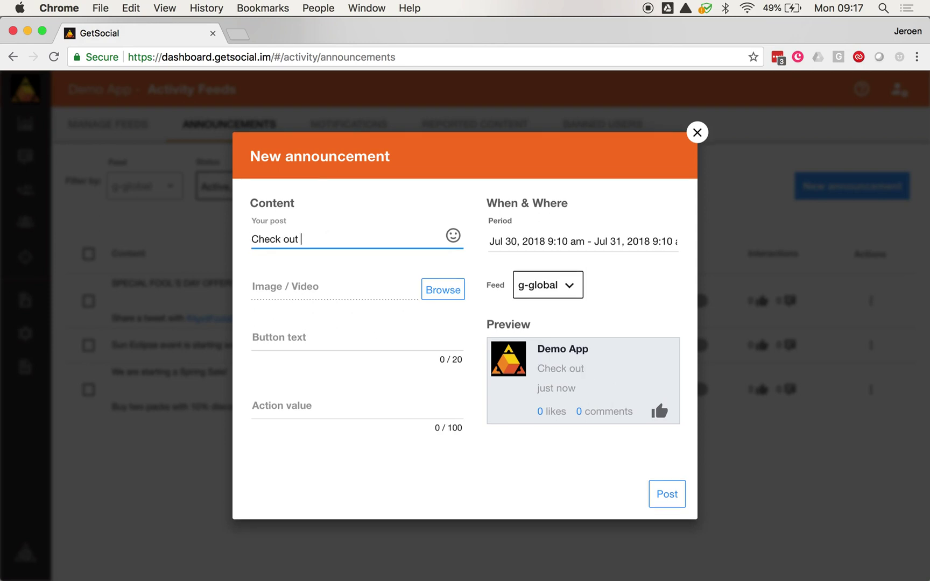
text(our new content)
key(Tab)
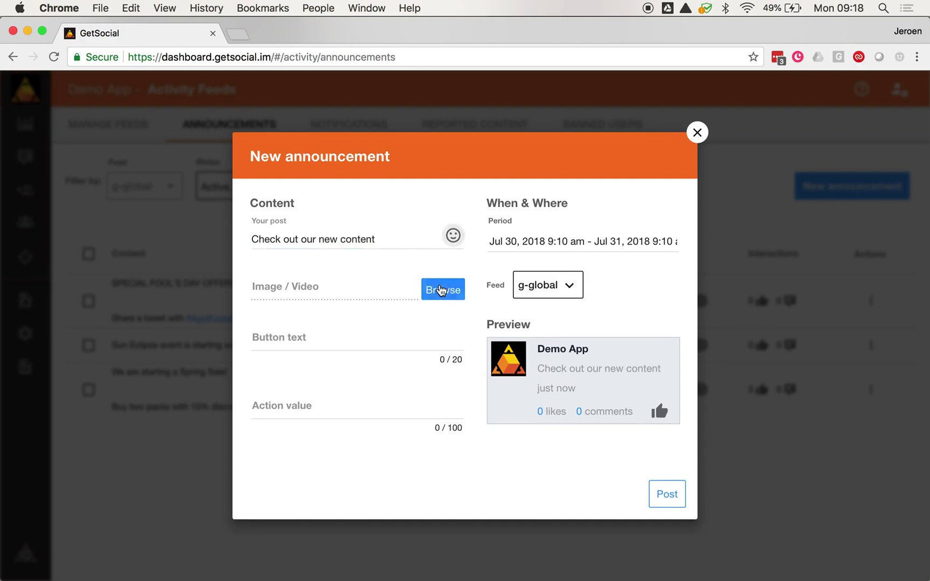
click(339, 342)
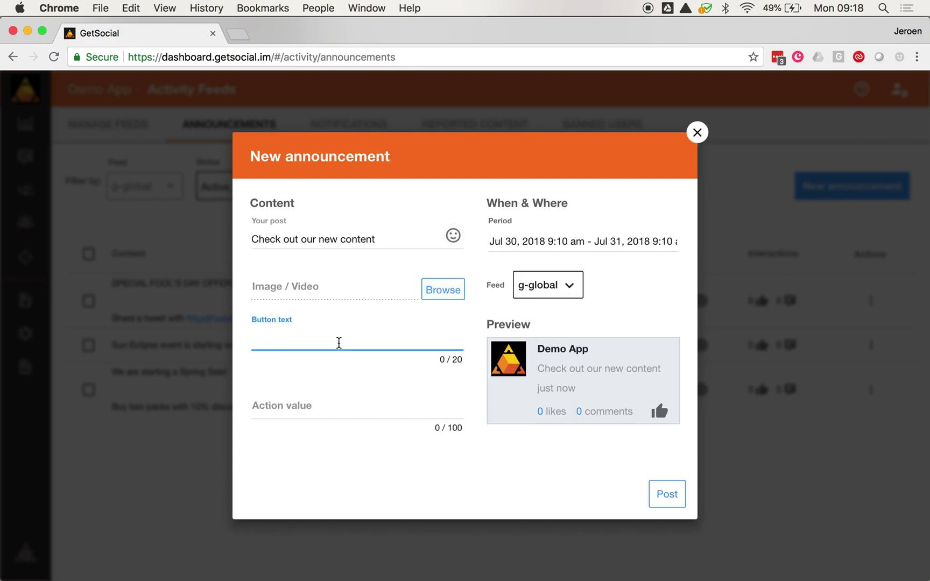
text(See t)
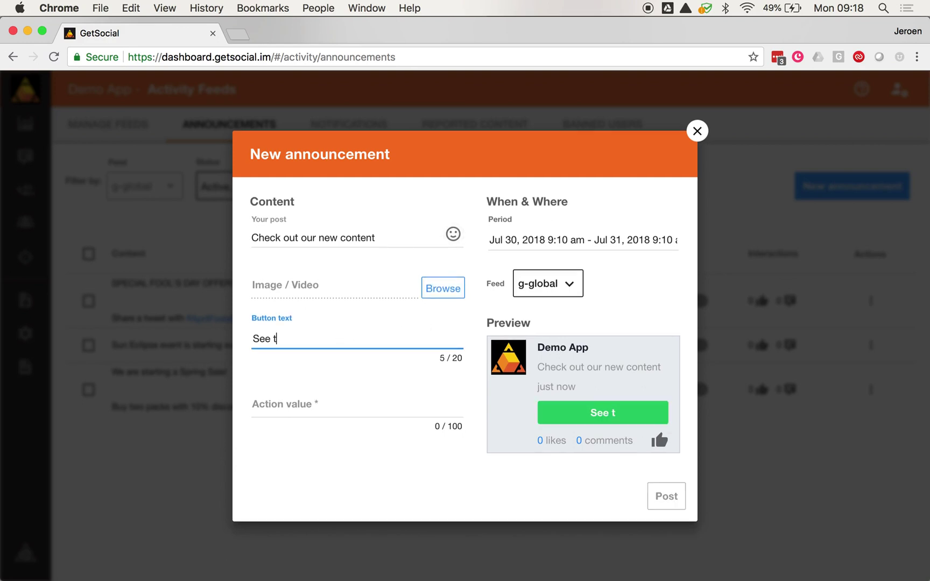
text(he video!)
click(329, 407)
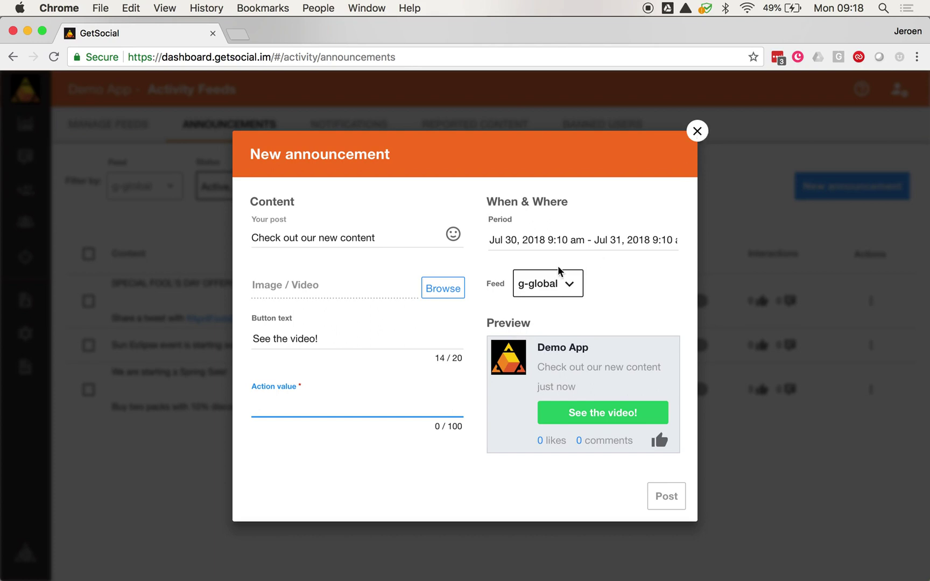
click(560, 290)
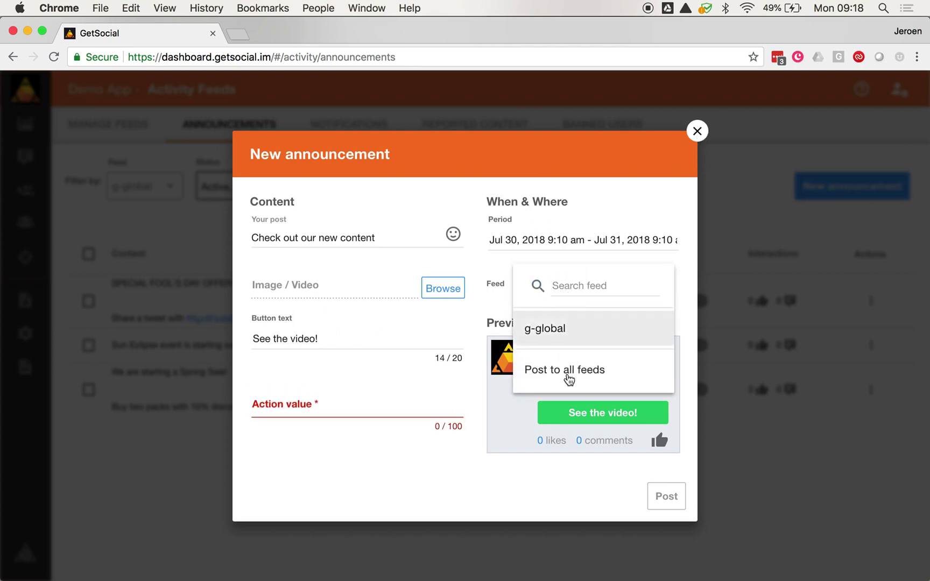
click(595, 228)
click(300, 397)
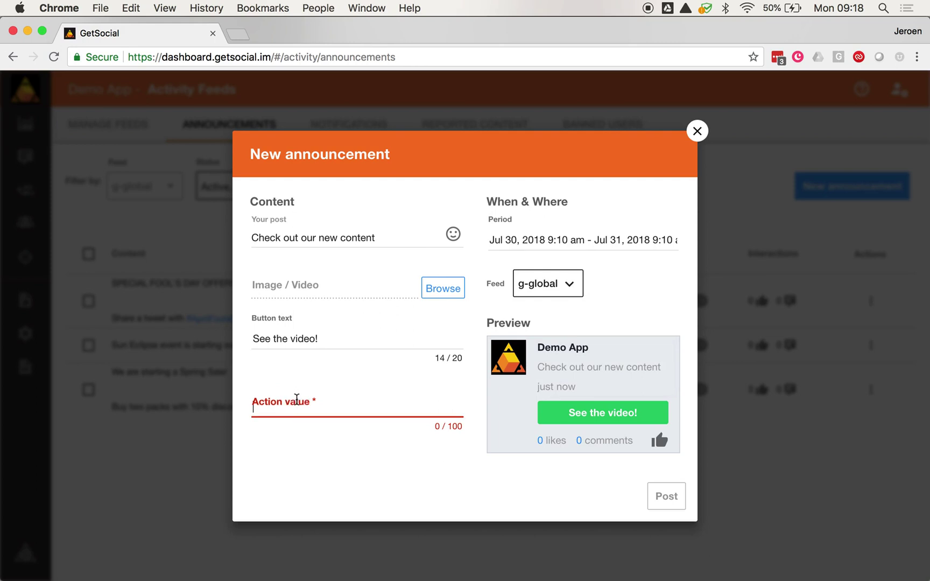
text(1233)
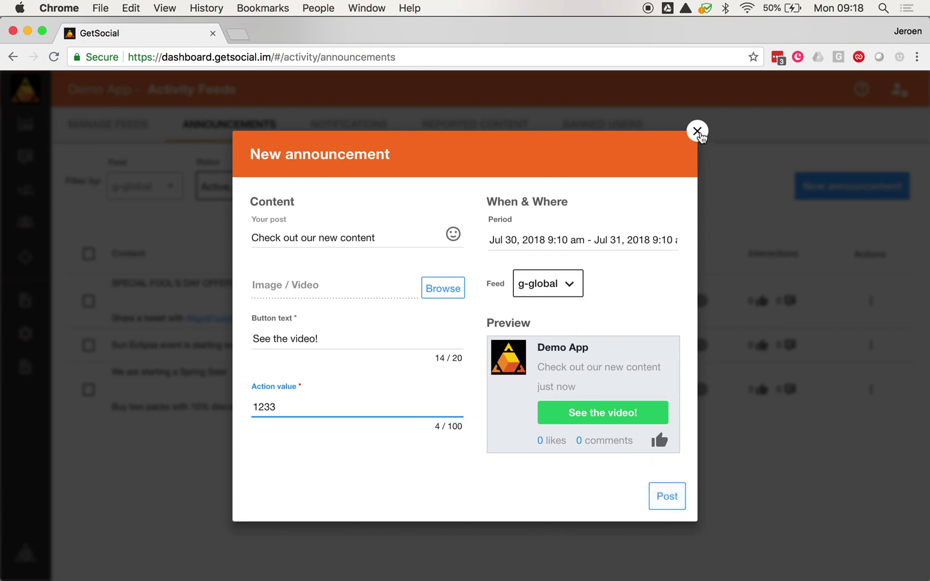
Step: Discard the announcement draft and browse the Notifications list of likes and comments
click(698, 132)
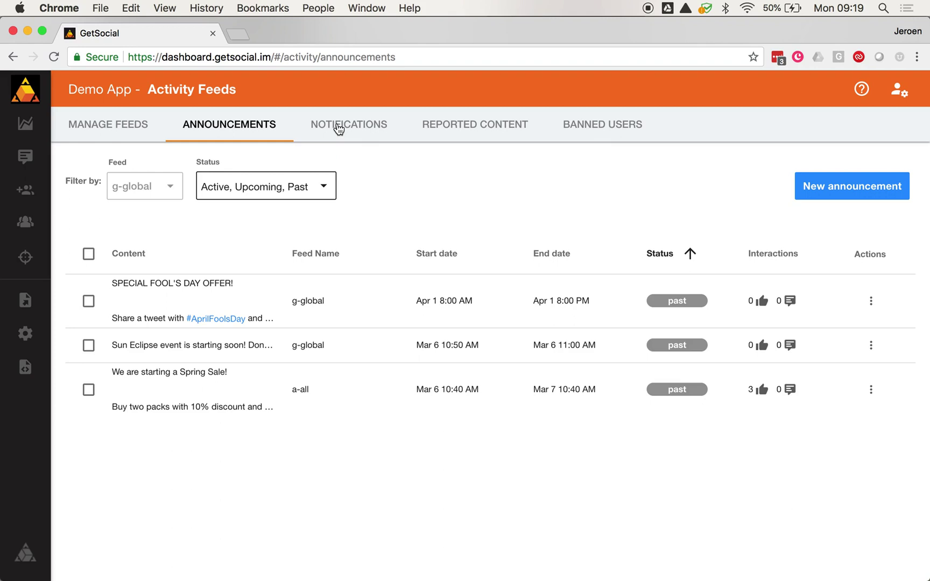
click(338, 127)
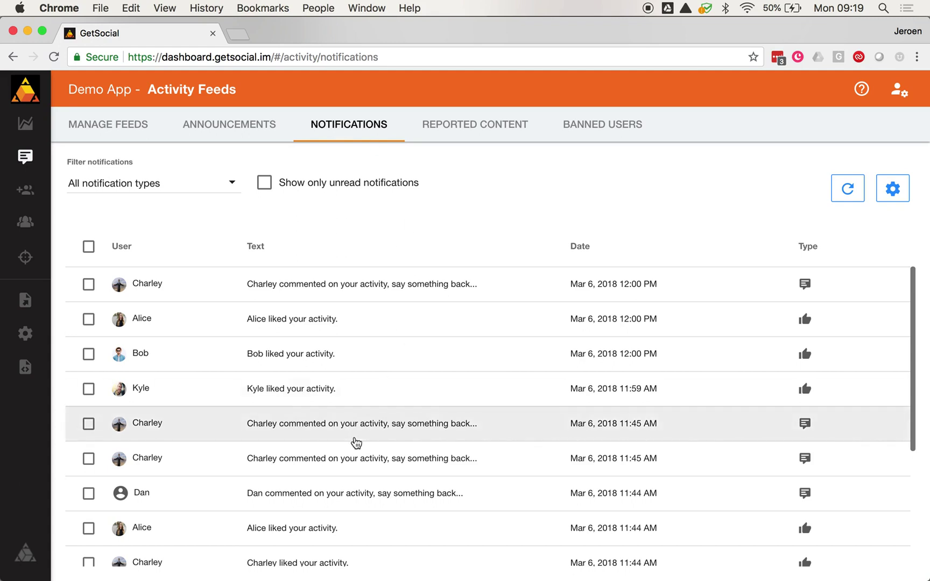
scroll(460, 427, down, 1)
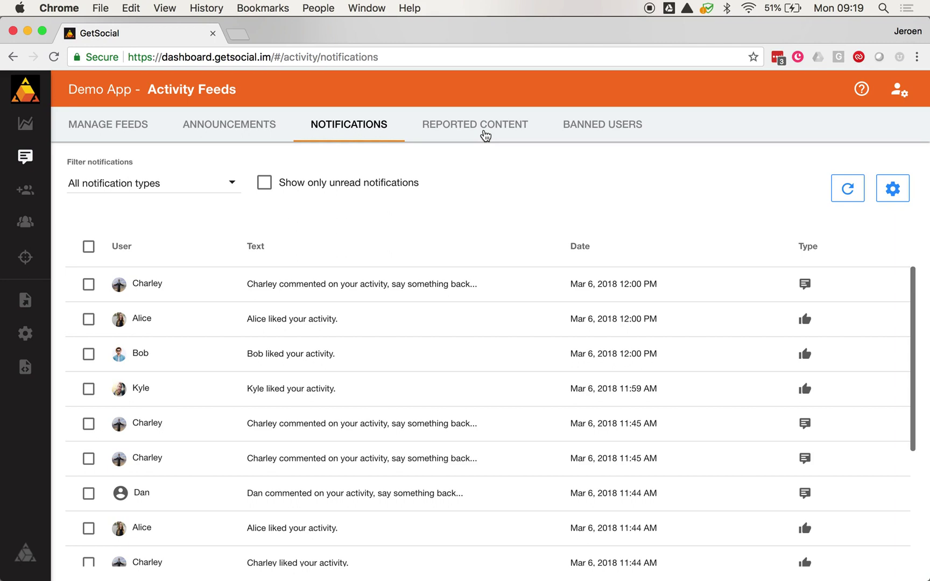
Step: Review Reported Content, close a report's Actions menu without acting, then view Banned Users
click(485, 132)
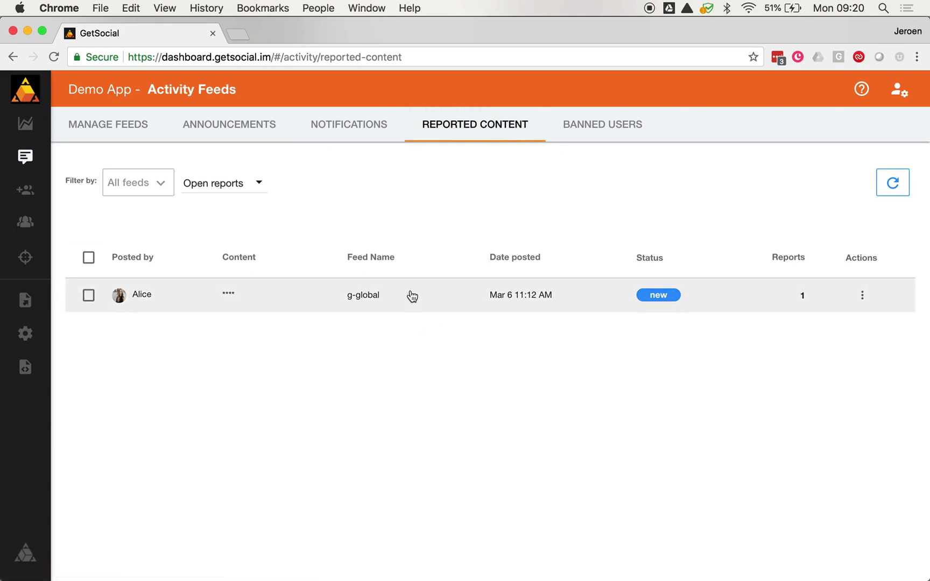
click(863, 298)
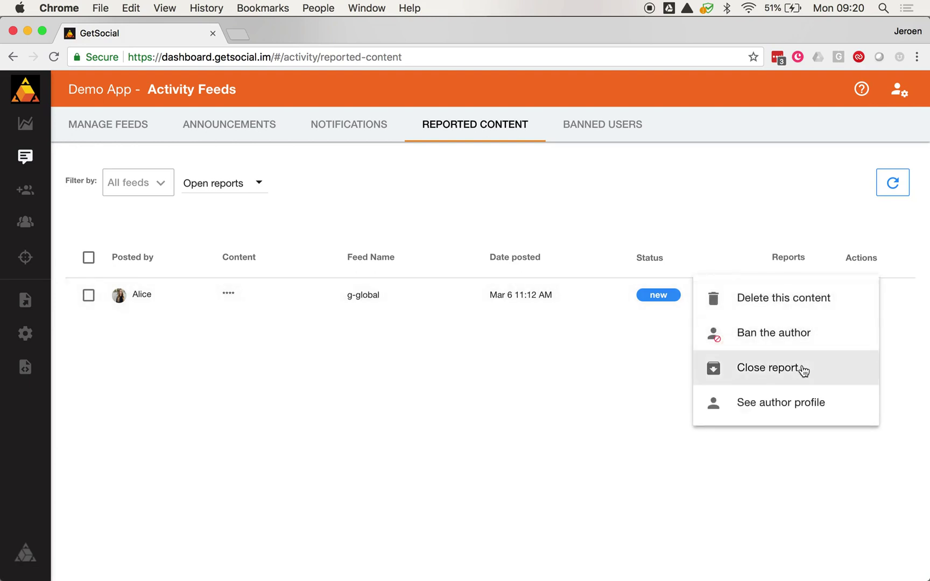
click(761, 196)
click(611, 125)
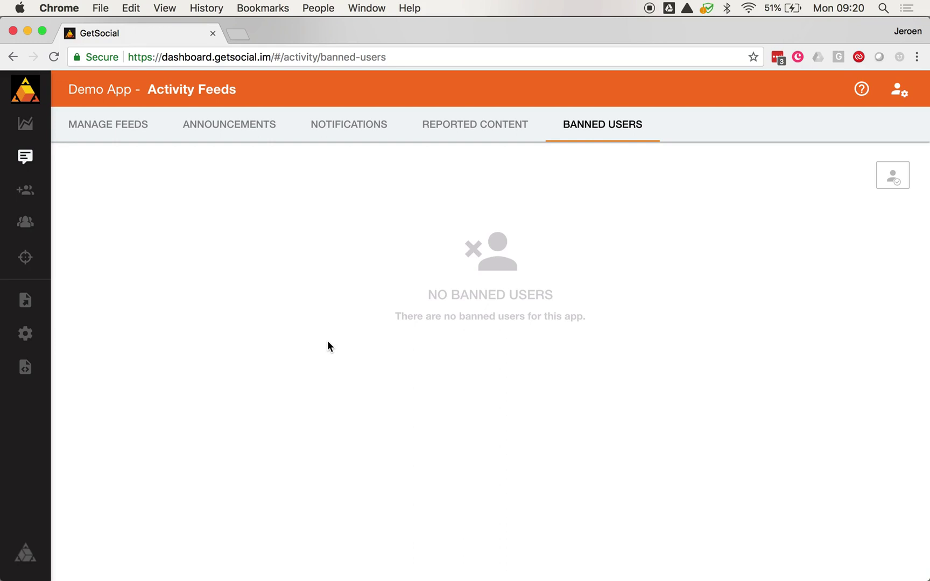
Step: Open Smart Audiences, inspect the Active Inviters audience, and return to the audience list
mouse_move(25, 222)
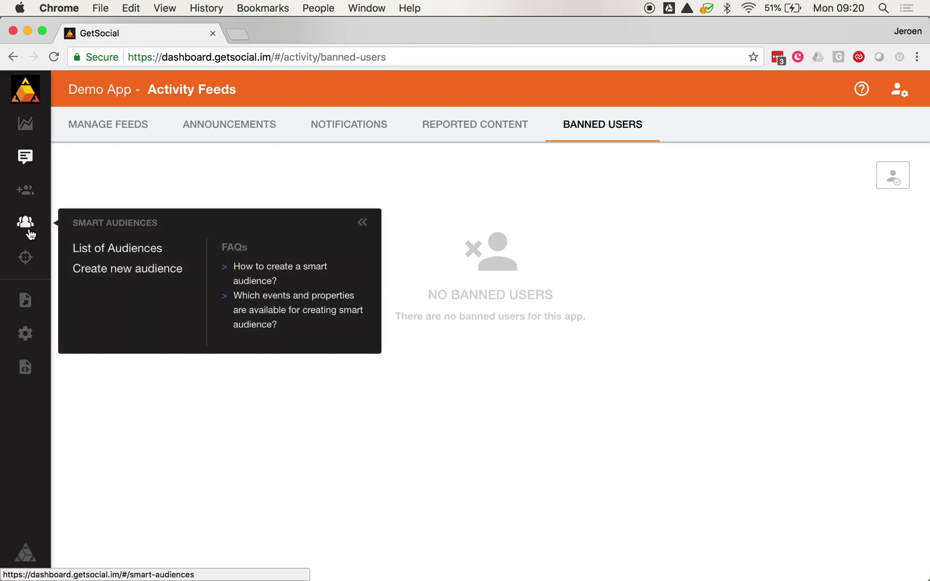
click(27, 228)
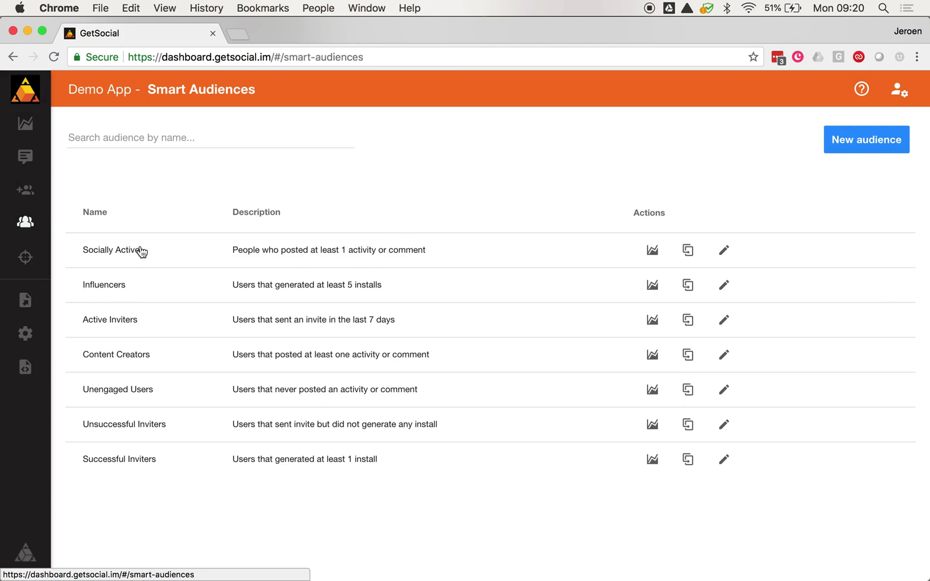
click(139, 323)
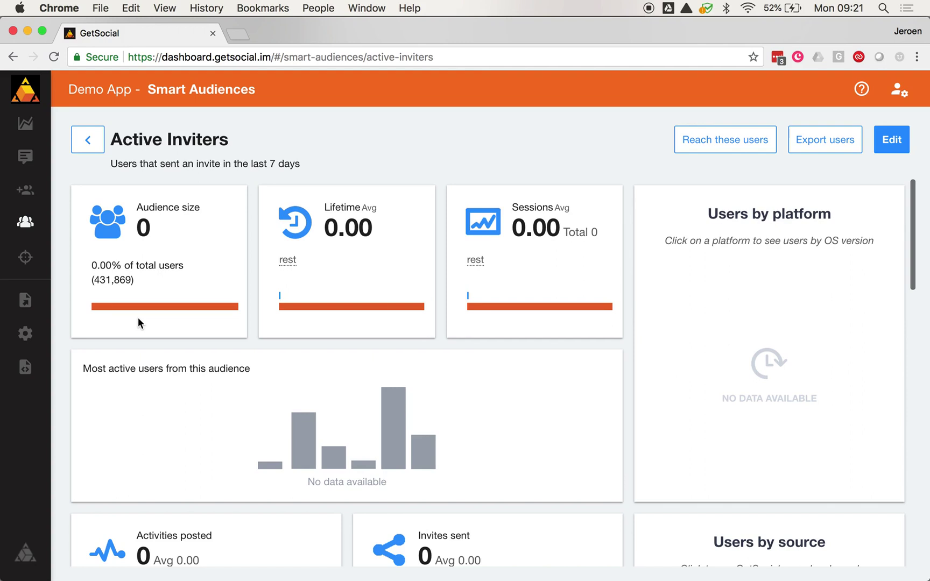
scroll(138, 319, down, 5)
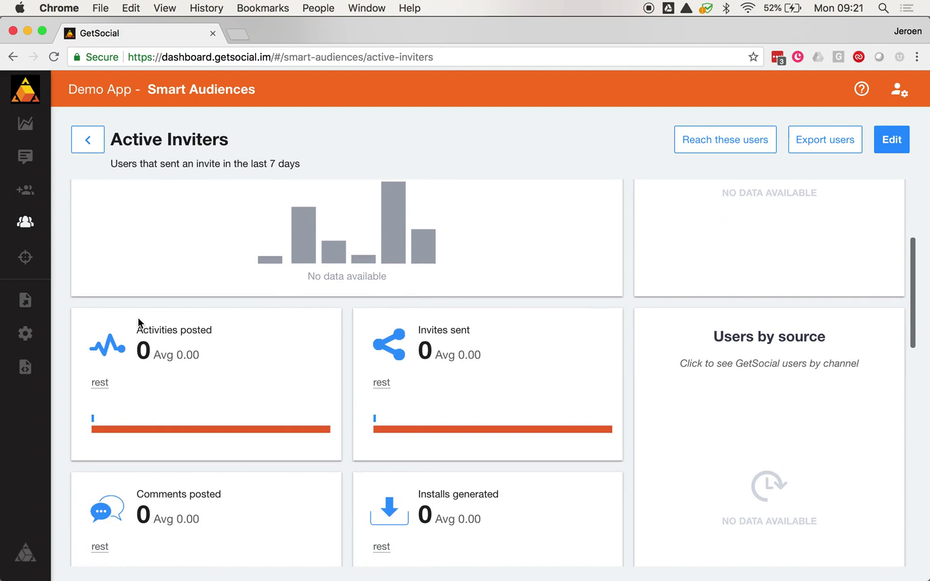
scroll(138, 323, down, 2)
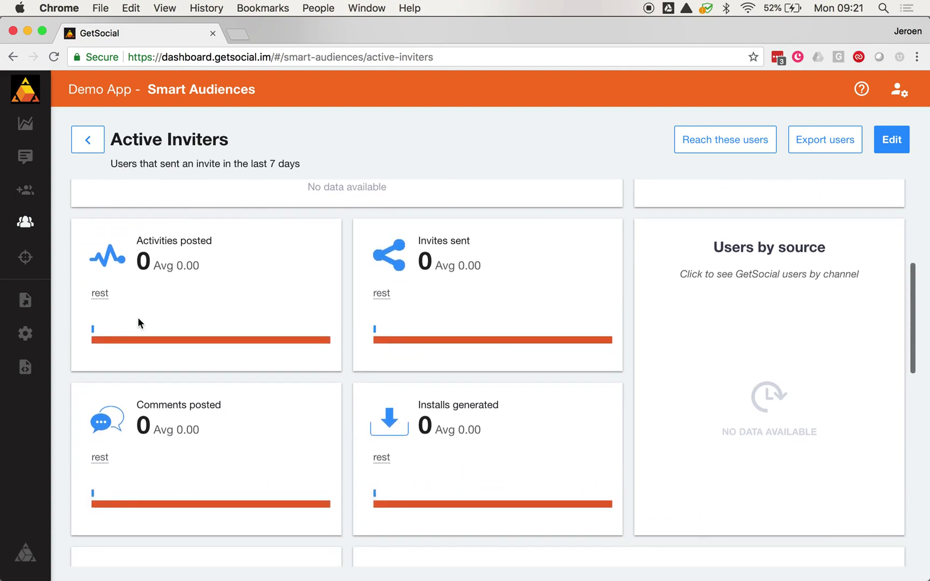
click(91, 144)
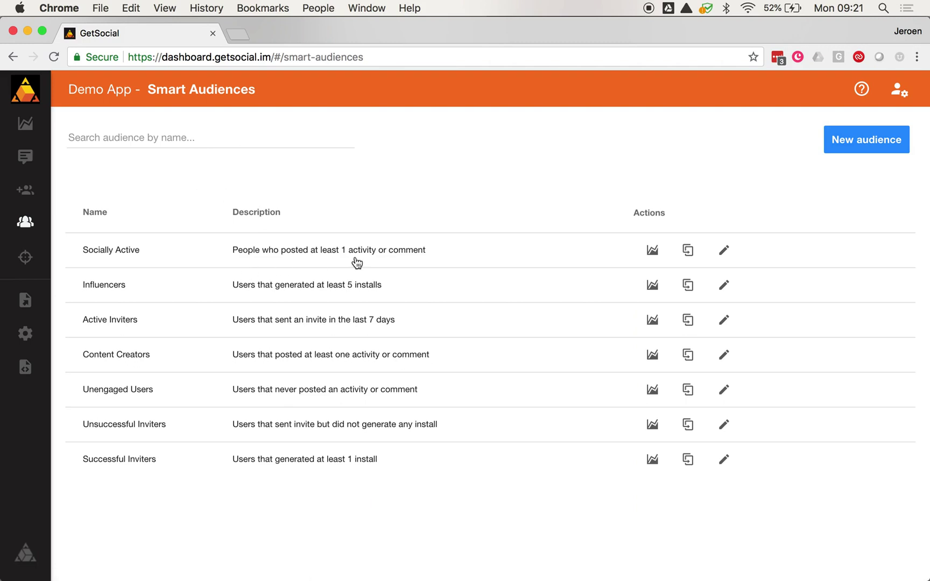
Step: Open the Influencers audience details and start a notification to reach these users
click(268, 280)
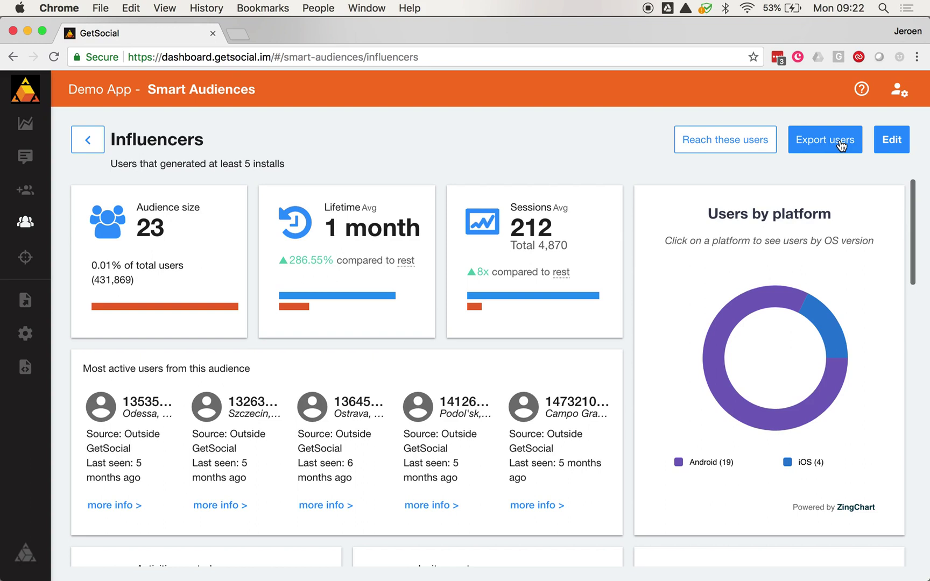
click(726, 141)
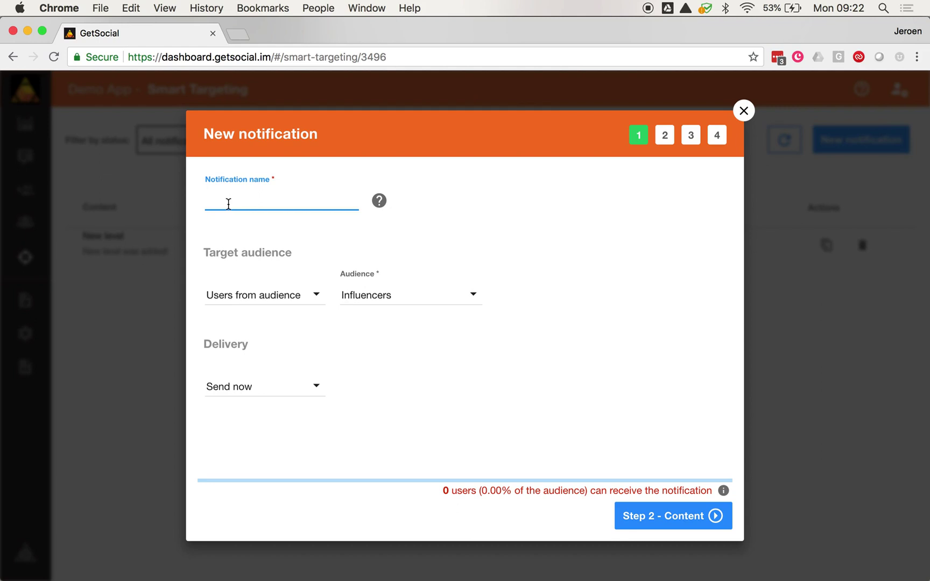
Step: Name the notification 'Thank You!' and keep targeting users from the audience
text(Thank You!)
click(253, 292)
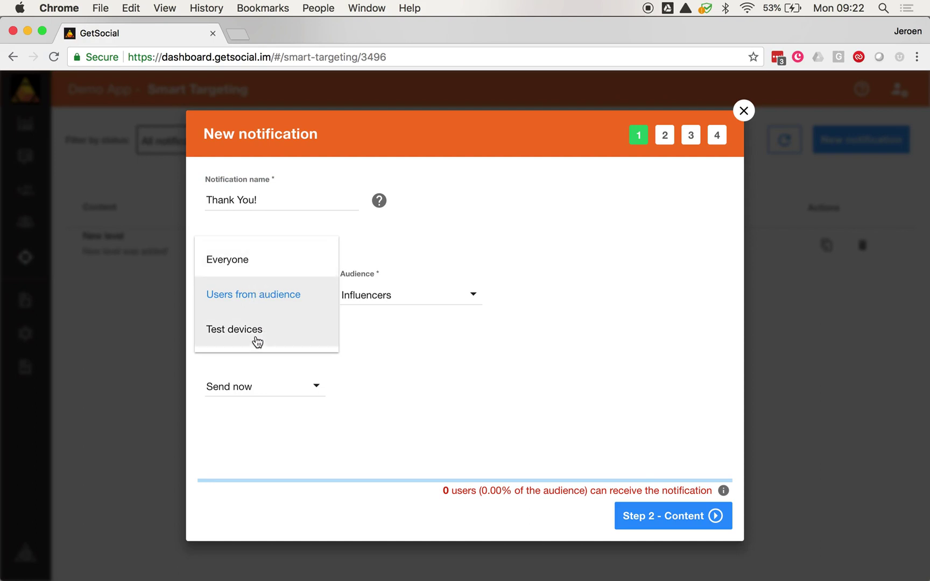
click(277, 305)
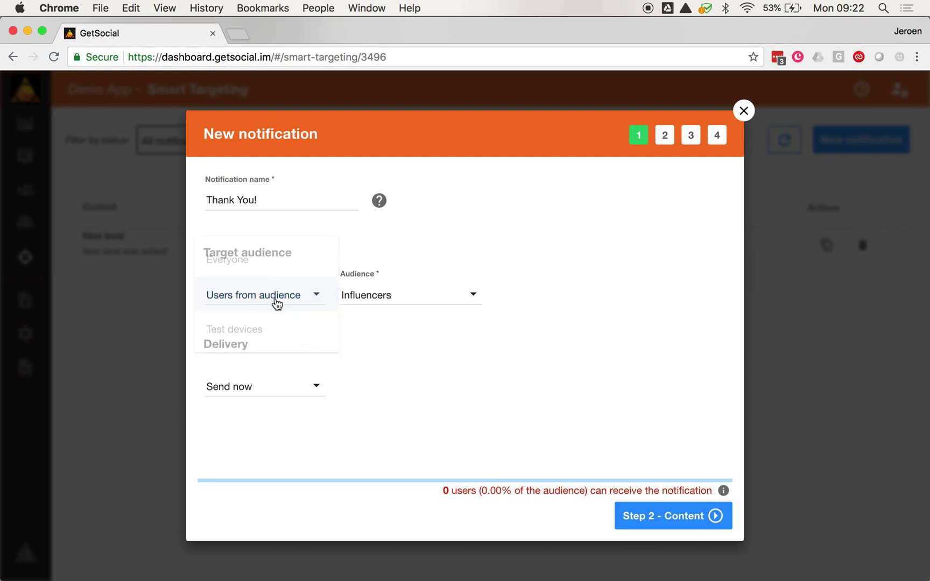
Step: Schedule it to send later on Jul 31, 2018 09:25 AM recipient time, then continue to Content
click(308, 386)
click(264, 422)
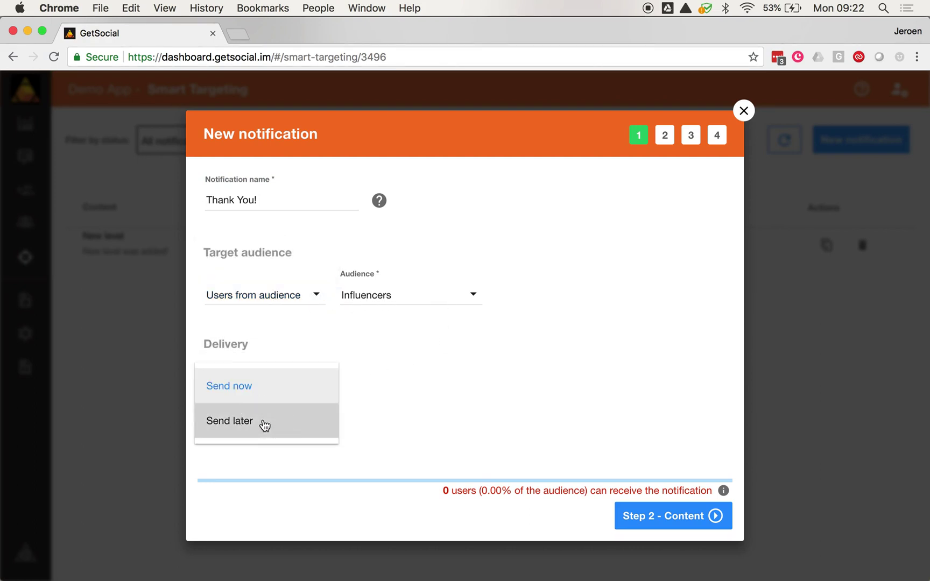
click(392, 384)
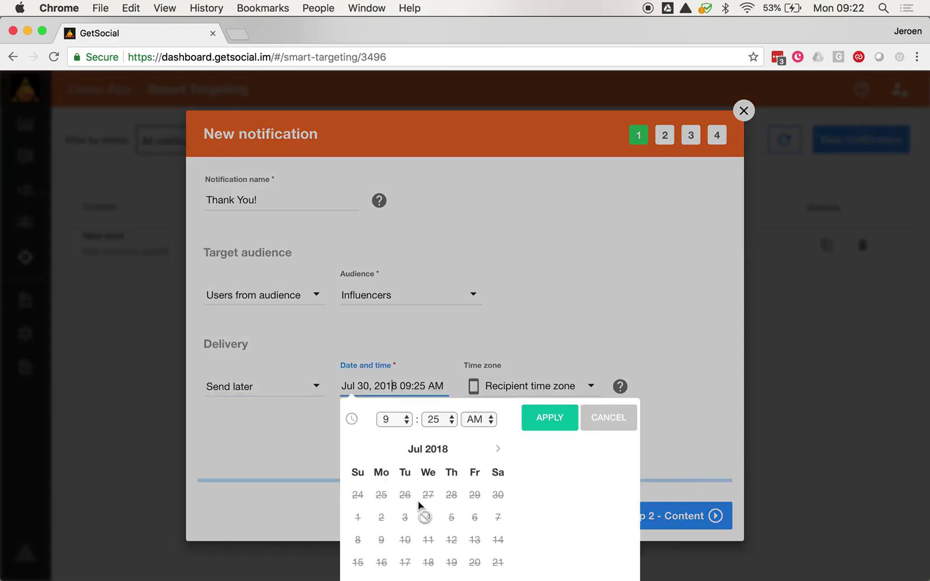
scroll(418, 501, down, 2)
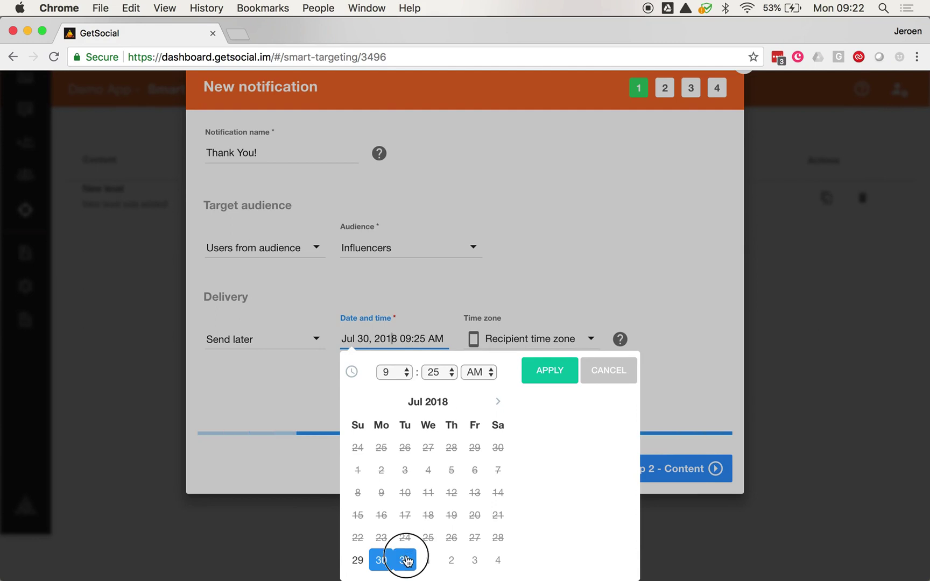
click(405, 560)
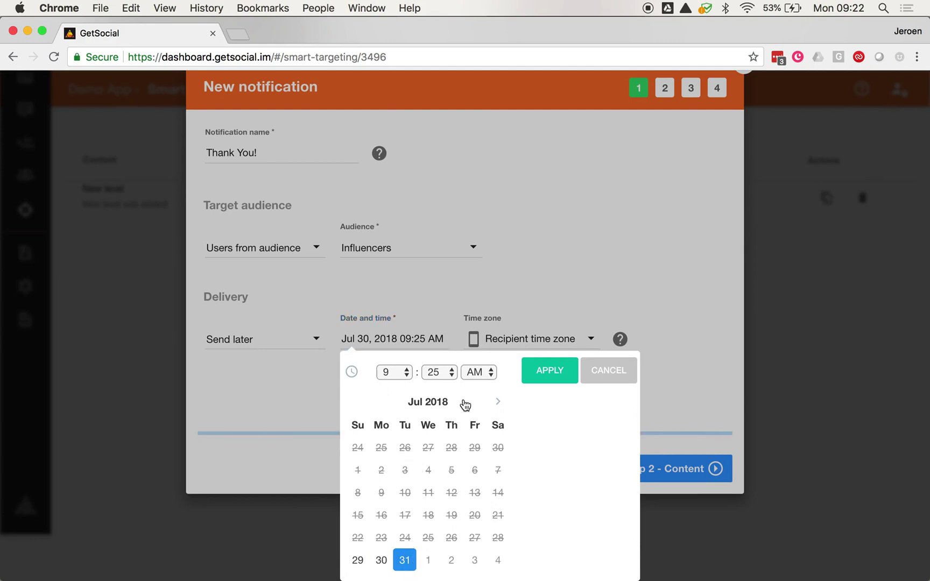
click(550, 372)
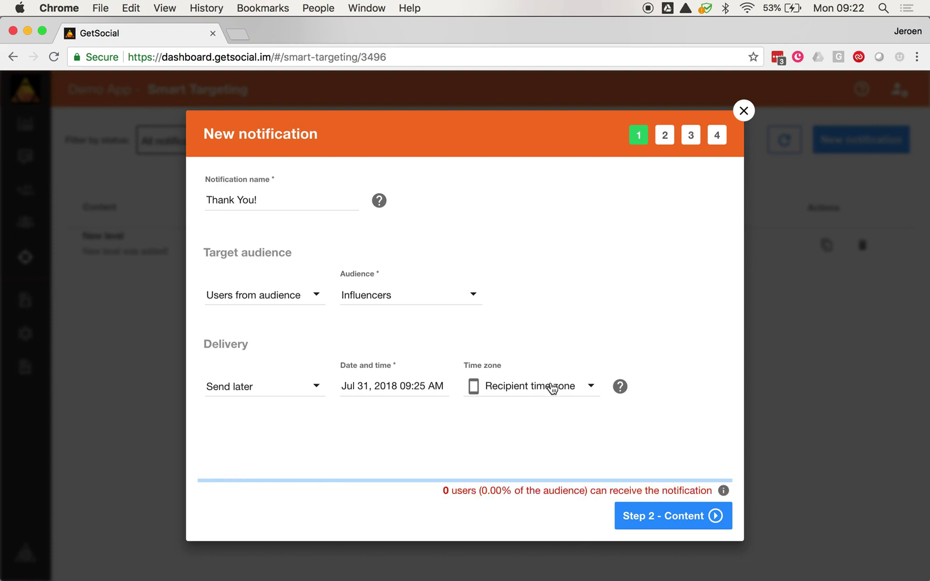
click(641, 513)
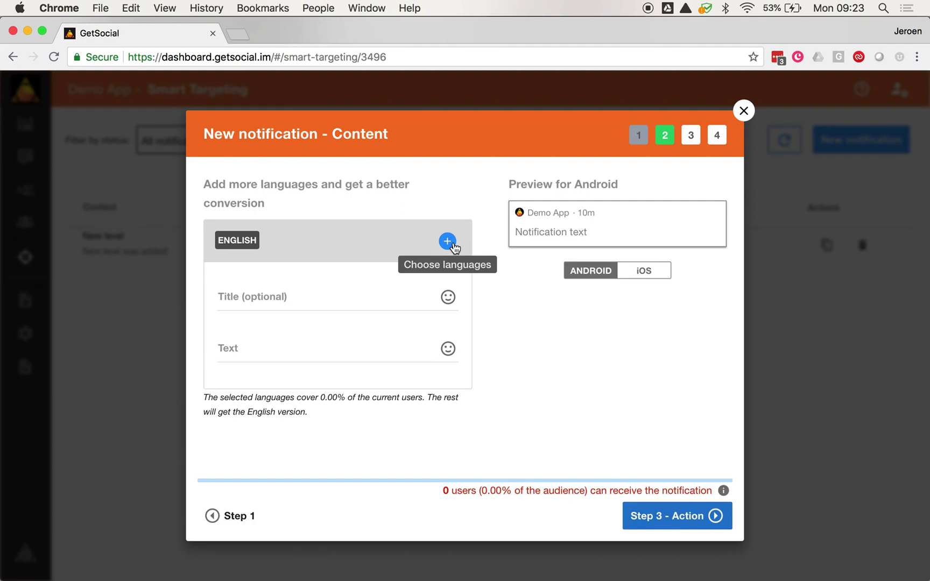
Step: Enter title 'Thank you for being a friend!' and text 'We really appreciate your loyalty, come get your reward.'
click(359, 293)
text(Th)
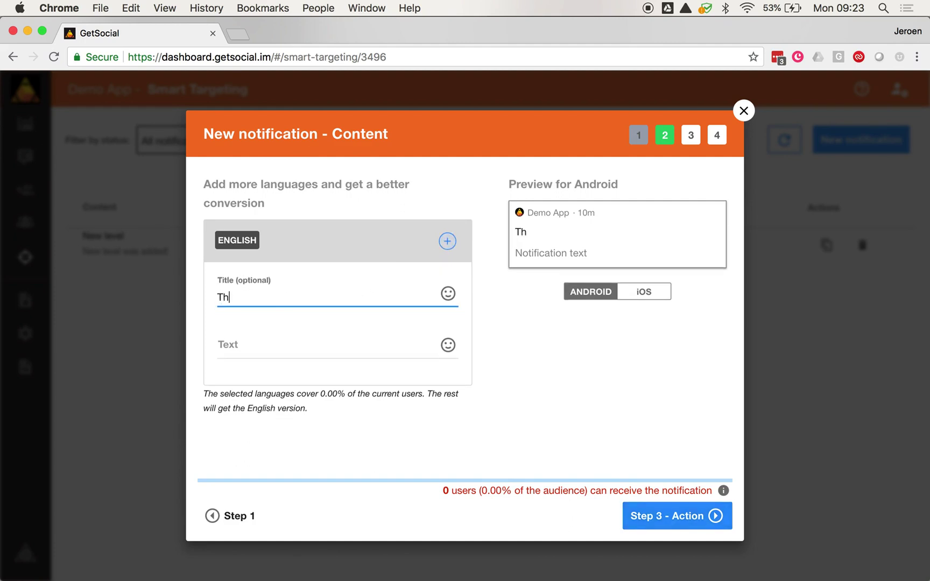
text(ank )
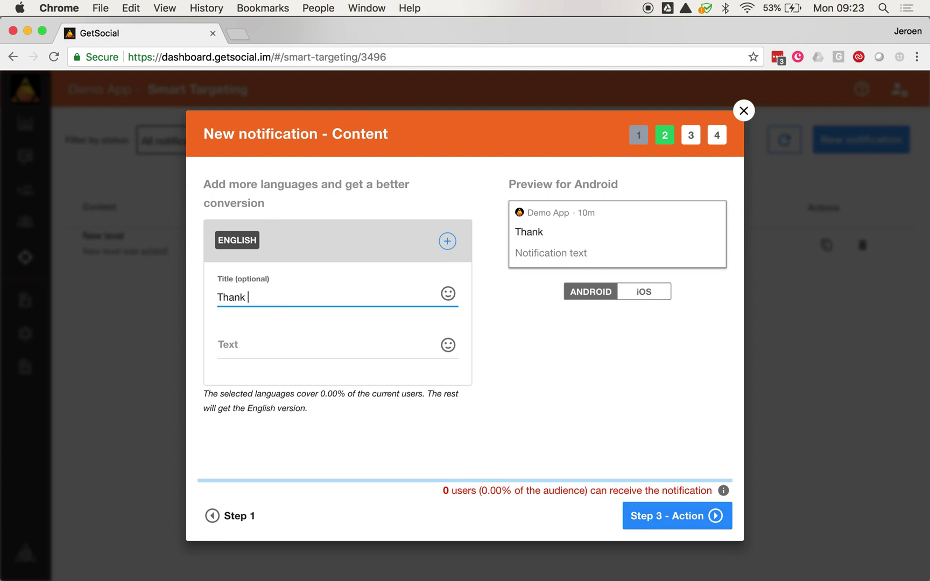
text(you for being a friend!)
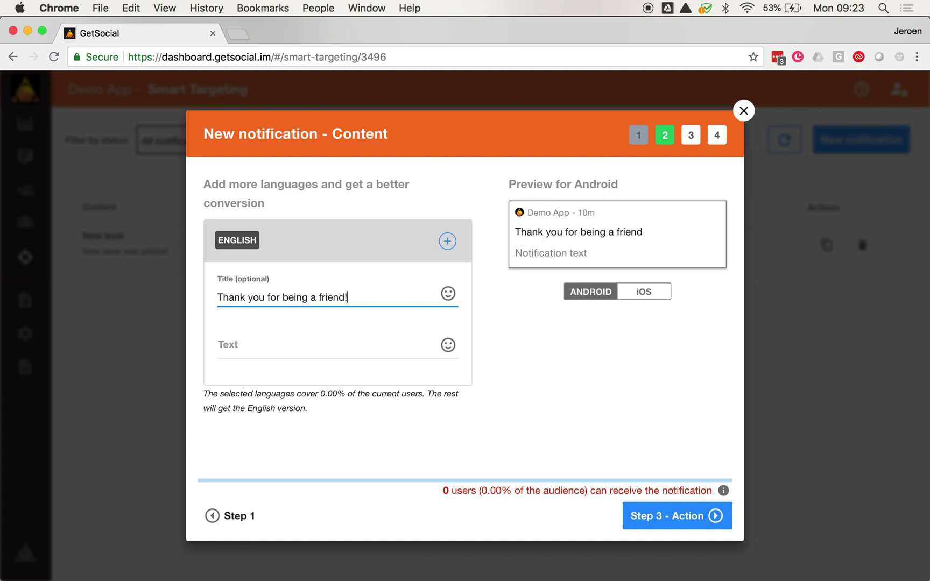
key(Tab)
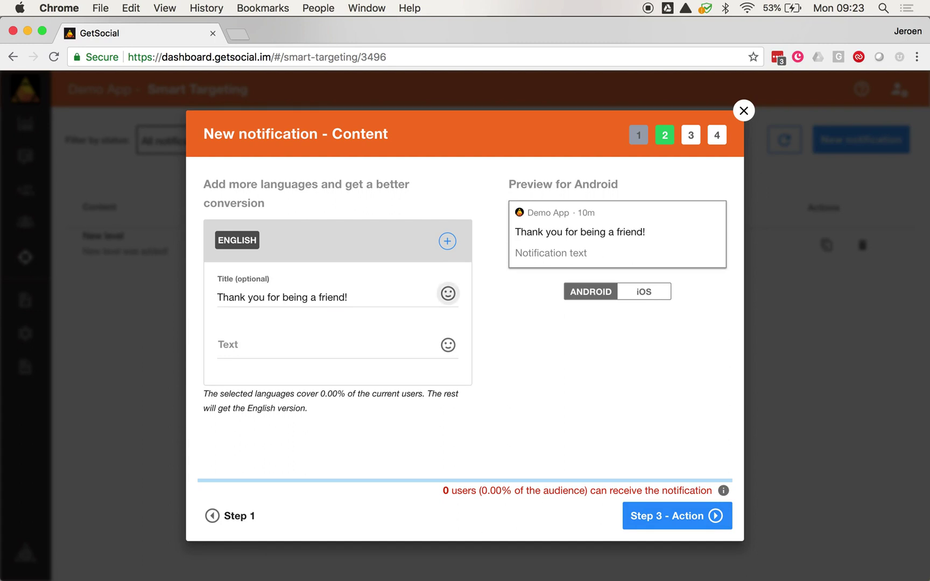
click(279, 353)
text(We really appreciate your loyalty, come get your reward.)
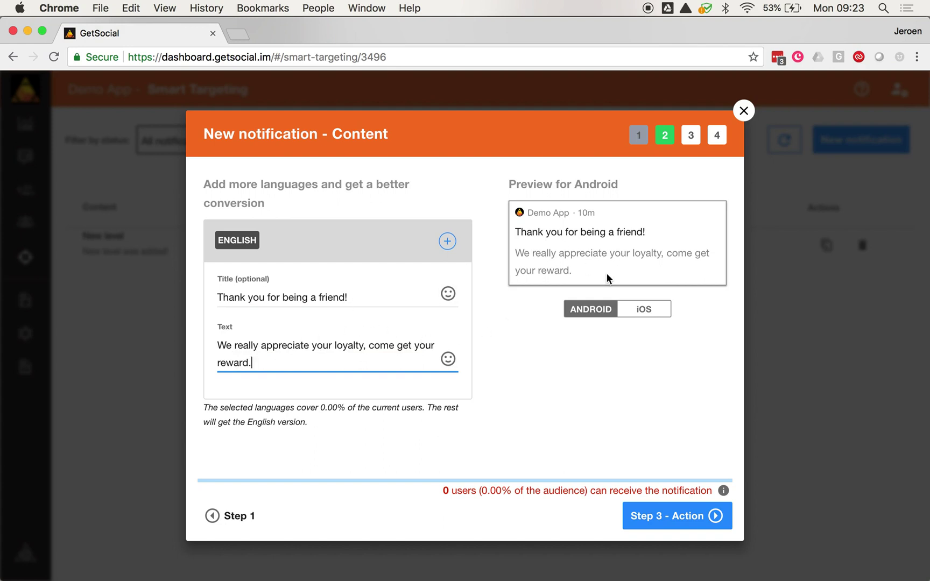
click(642, 308)
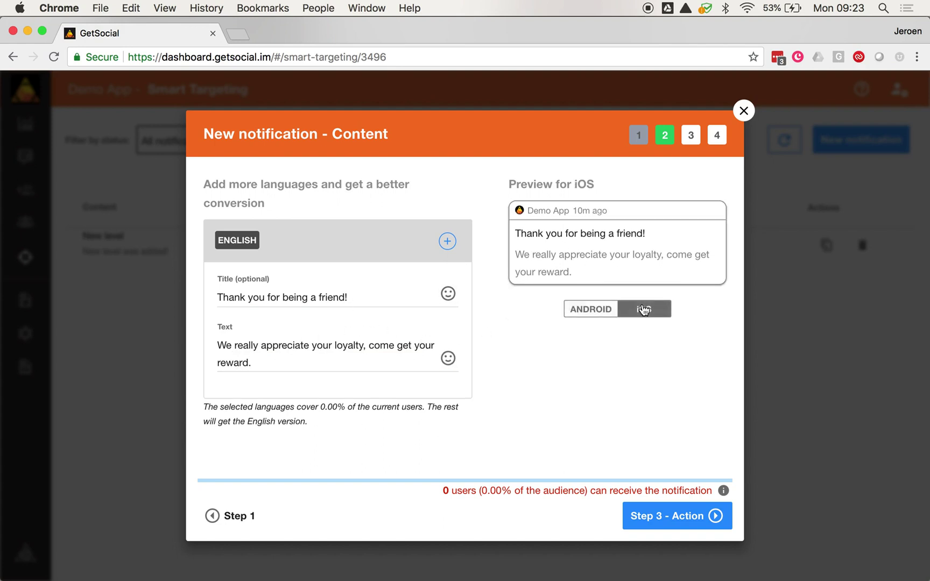
click(592, 310)
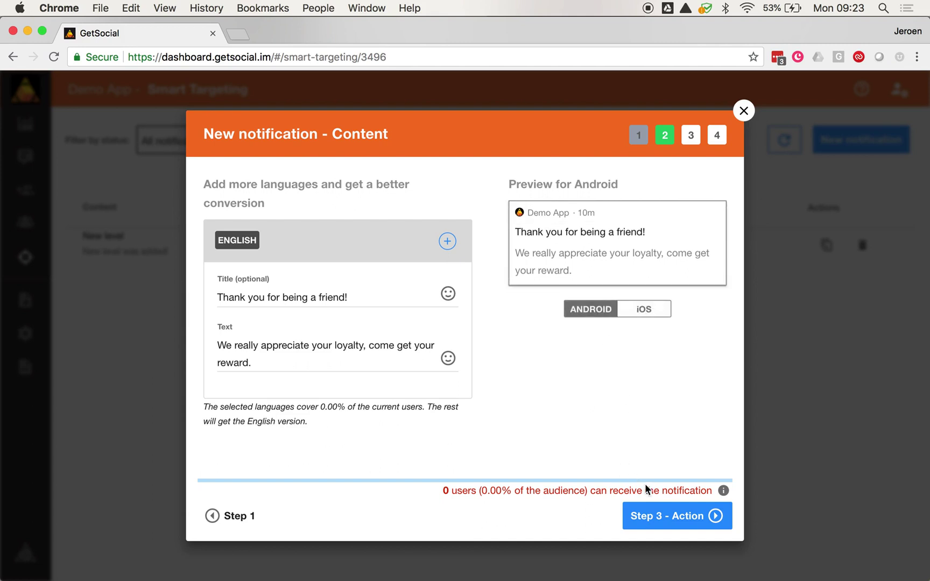
Step: Set a Custom action with key 'Loyalty' and value 'Reward1', then go to Review
click(661, 517)
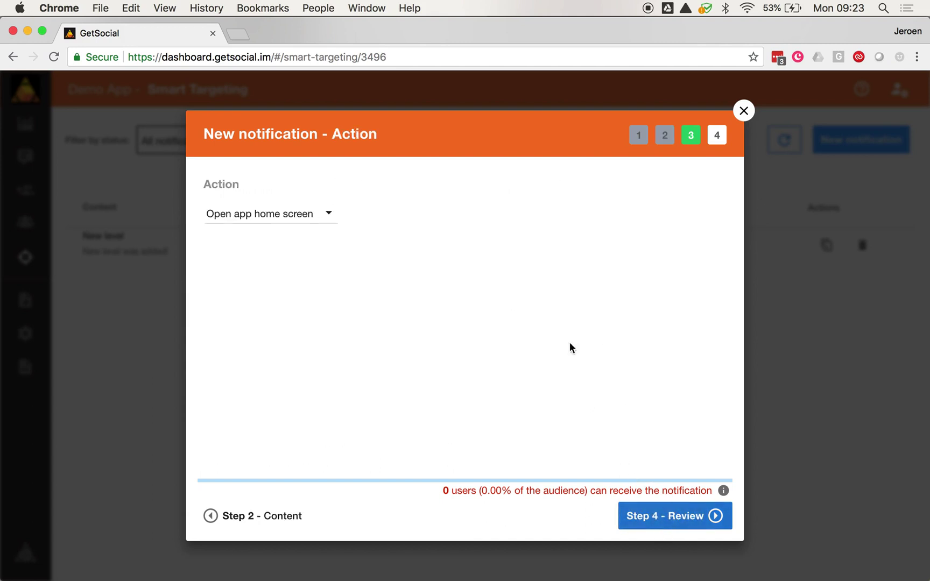
click(328, 216)
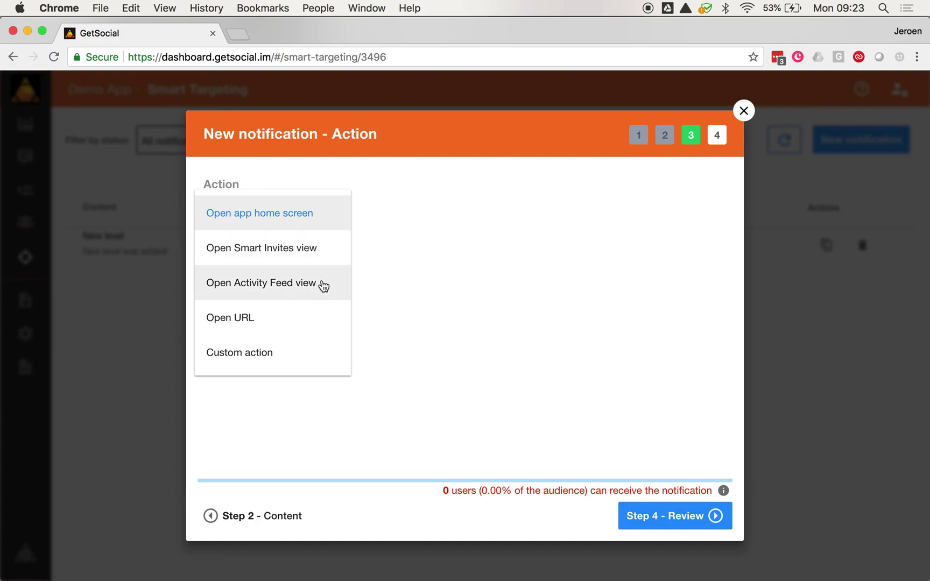
click(286, 361)
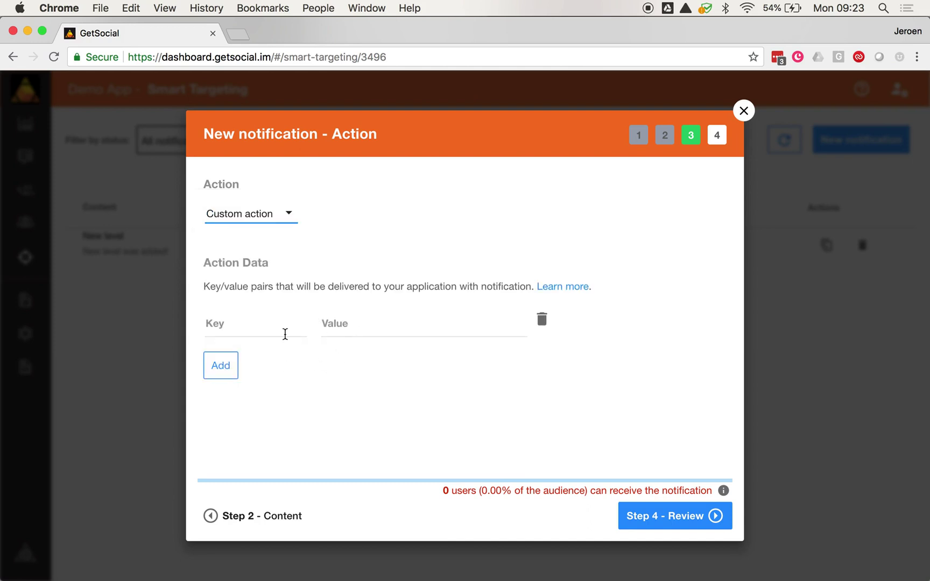
click(251, 329)
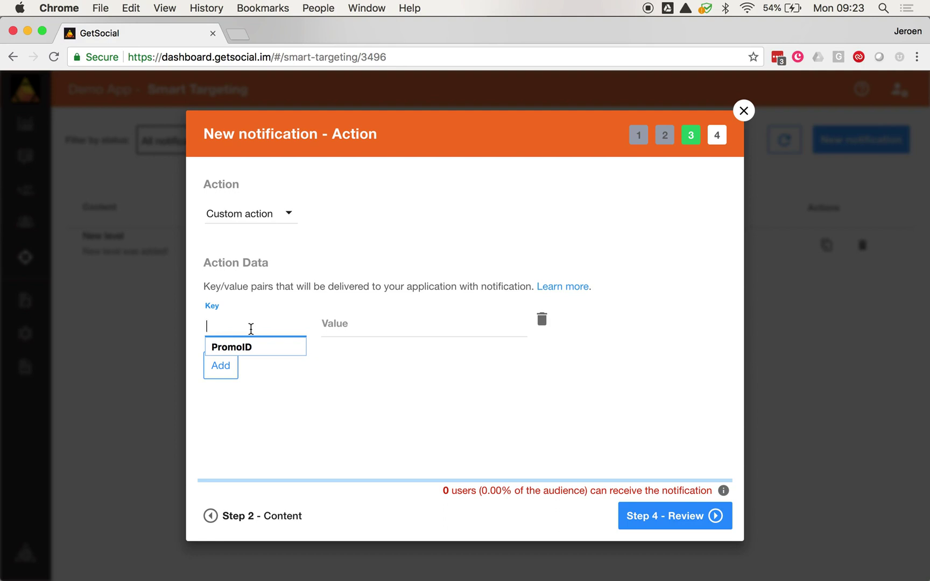
text(Lo)
text(ylaty)
key(BackSpace)
key(BackSpace)
key(BackSpace)
key(BackSpace)
text(alty)
key(Tab)
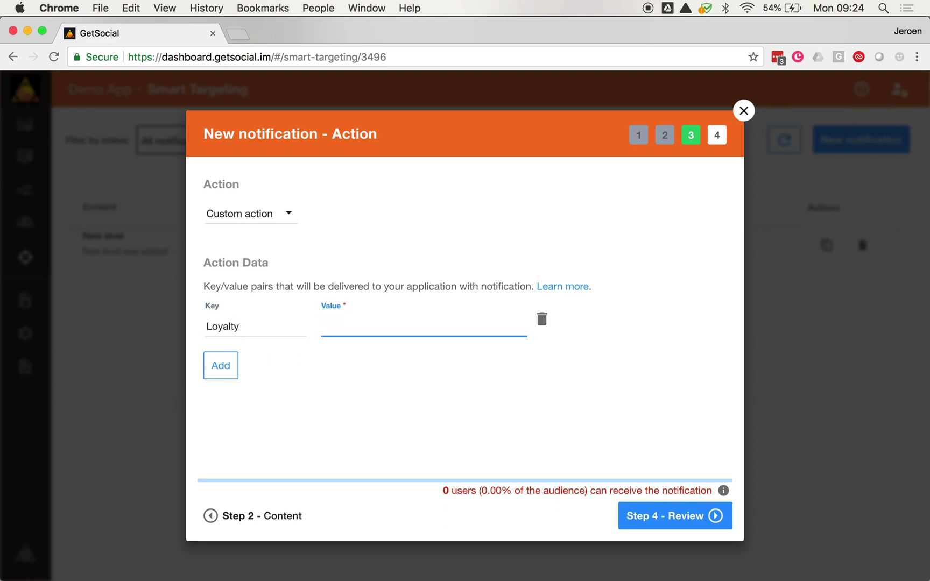
text(Reward1)
click(658, 518)
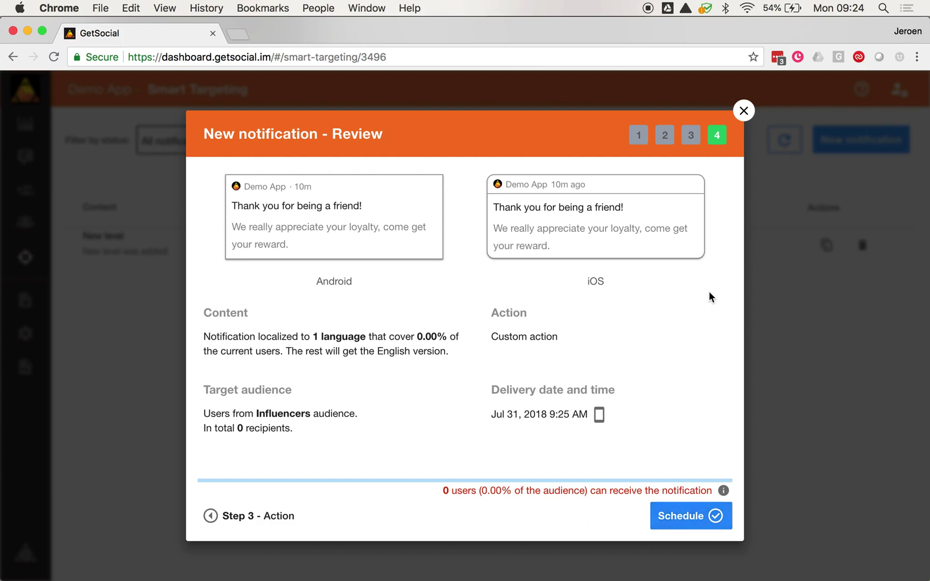
Step: Close the notification wizard from the Review step without scheduling it
click(744, 112)
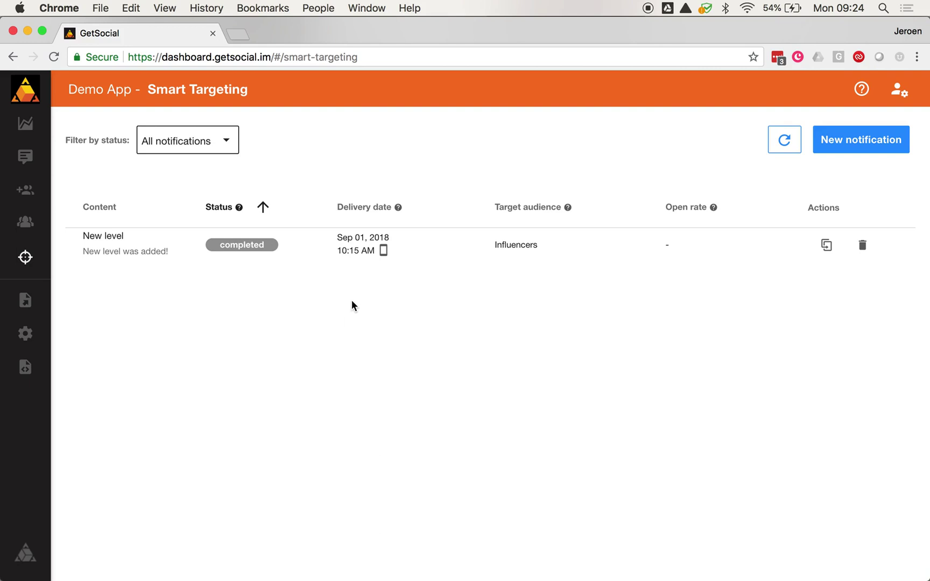
mouse_move(23, 126)
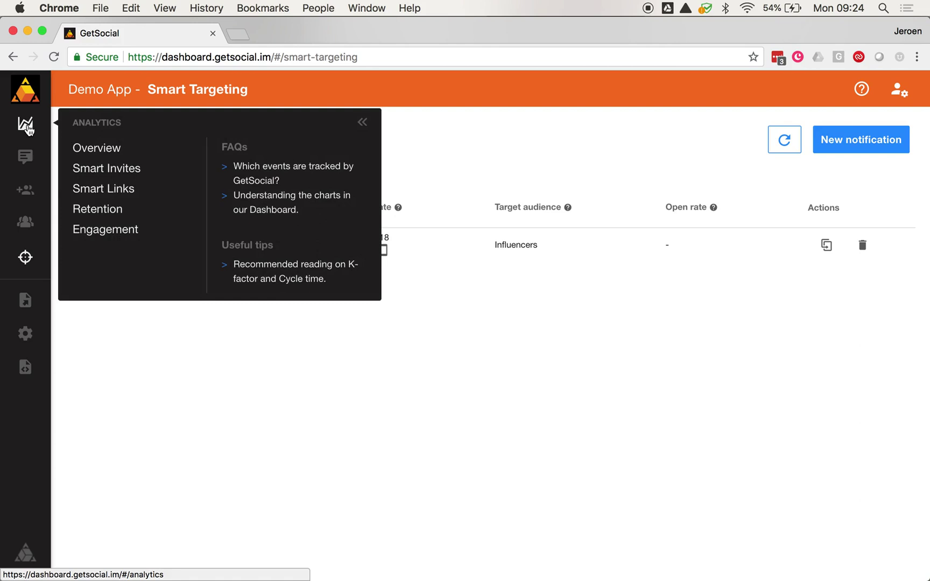
click(26, 127)
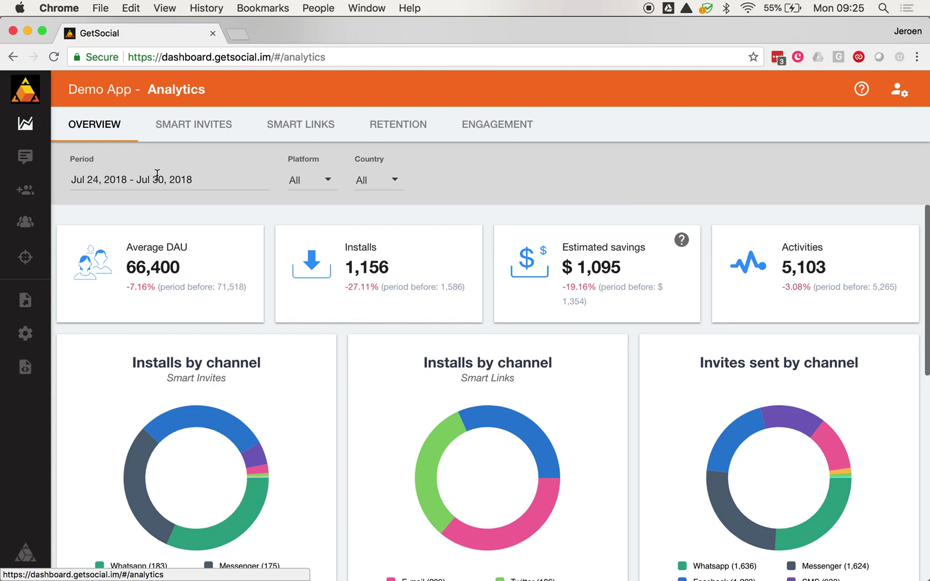
click(155, 178)
click(118, 314)
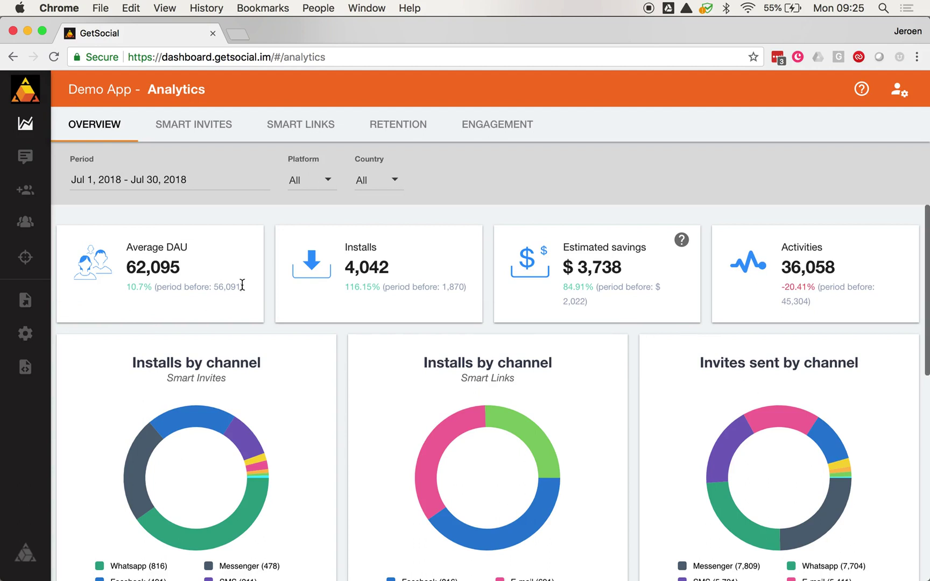
scroll(242, 285, down, 1)
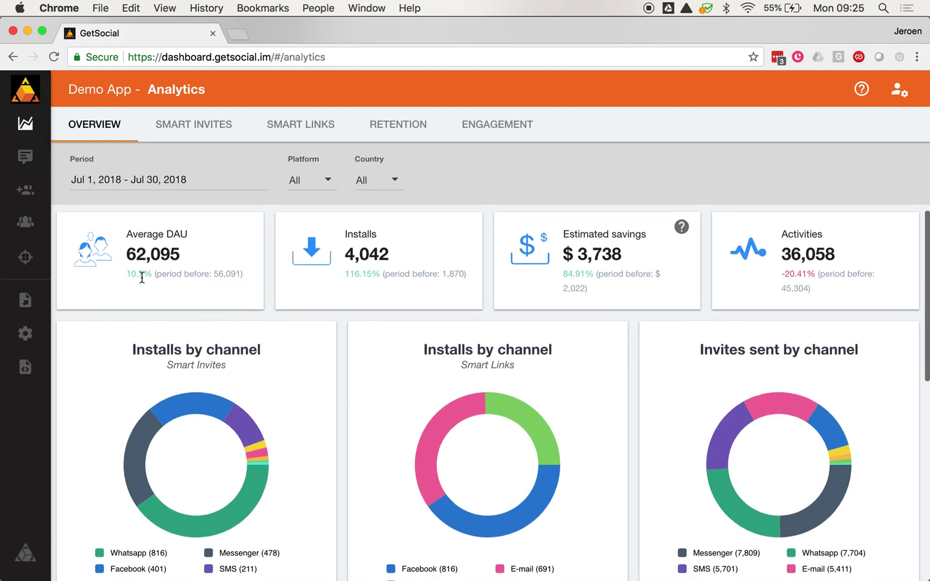
scroll(141, 276, up, 1)
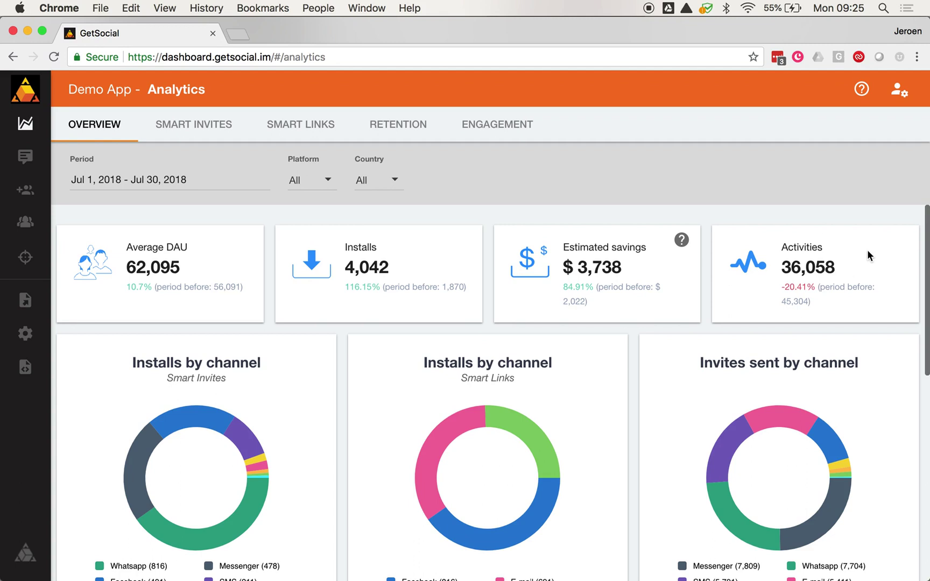
scroll(867, 250, down, 5)
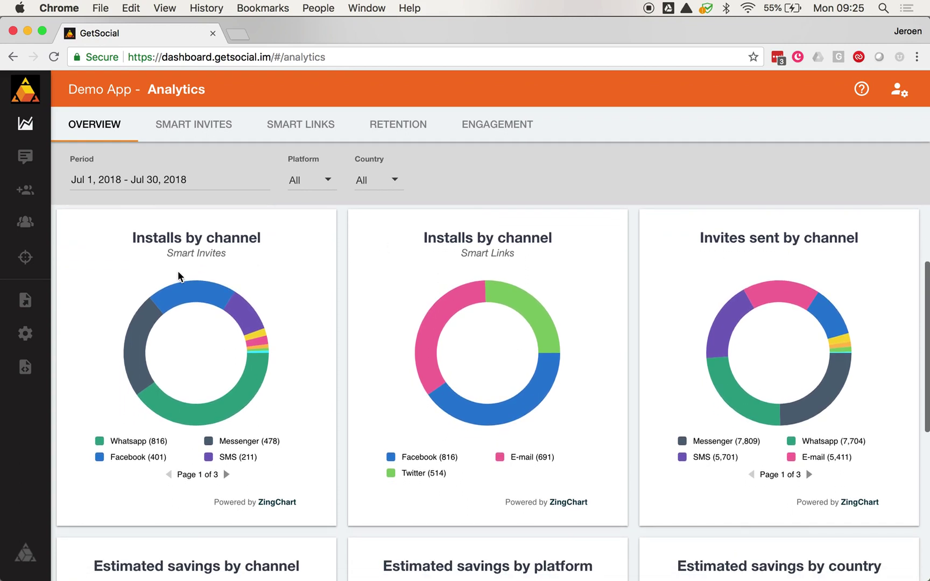
mouse_move(220, 407)
mouse_move(246, 390)
scroll(693, 328, down, 1)
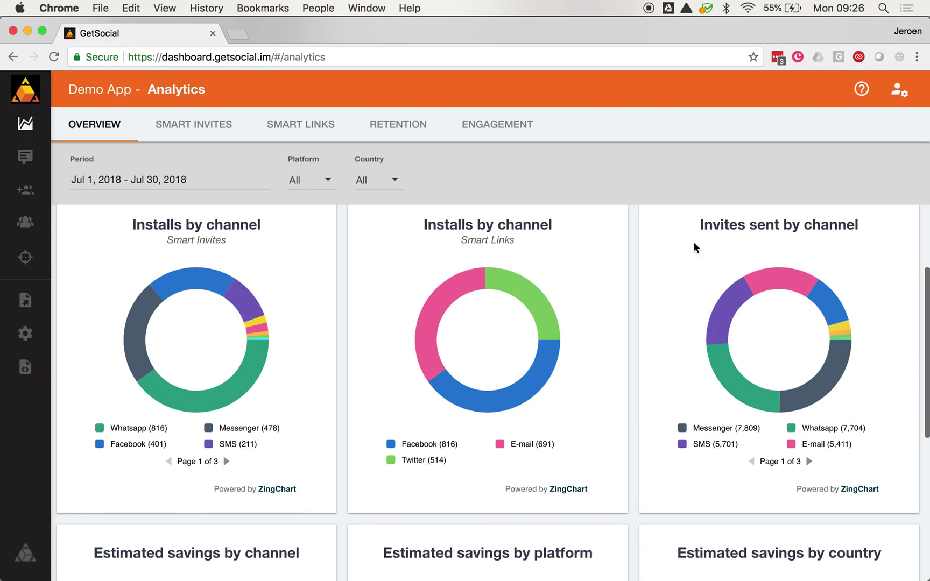
scroll(646, 330, down, 5)
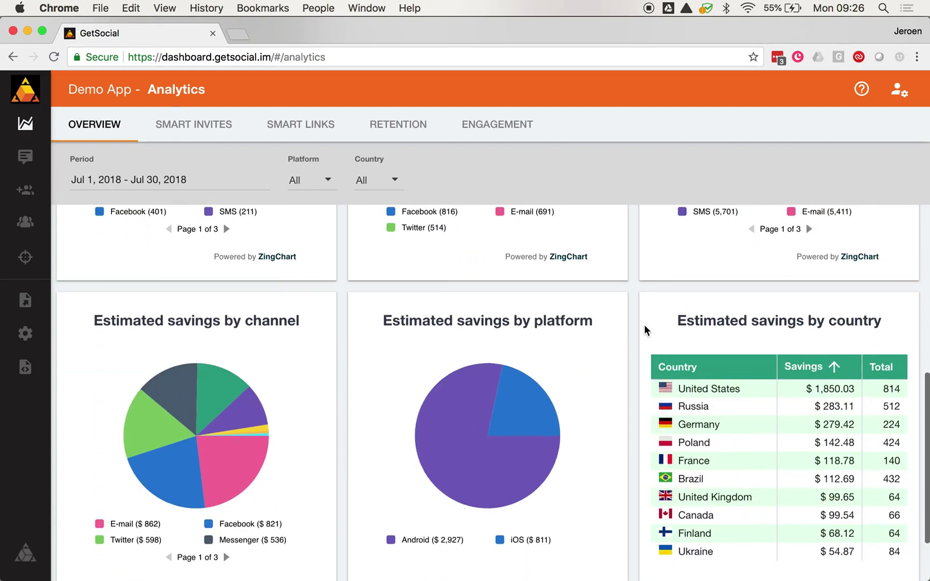
scroll(379, 369, down, 2)
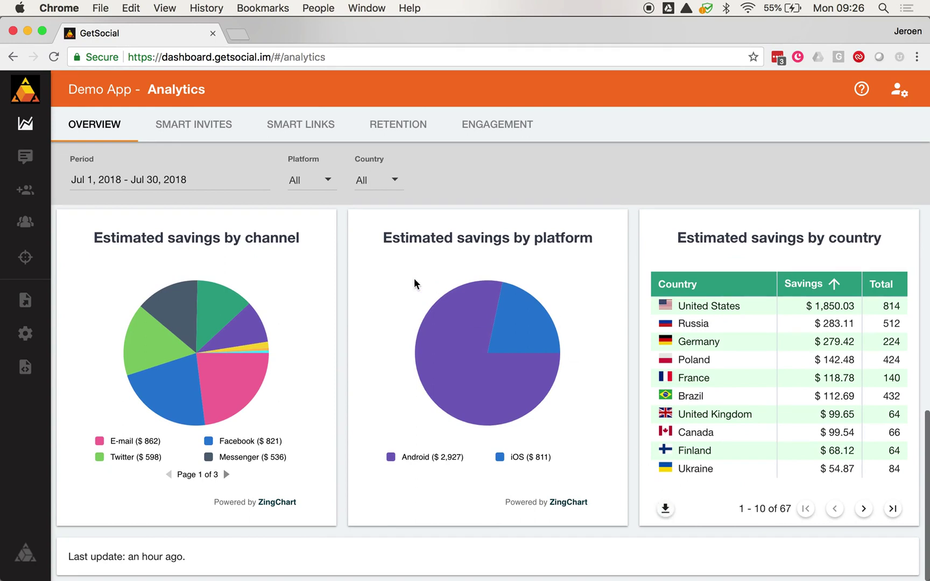
scroll(415, 279, up, 8)
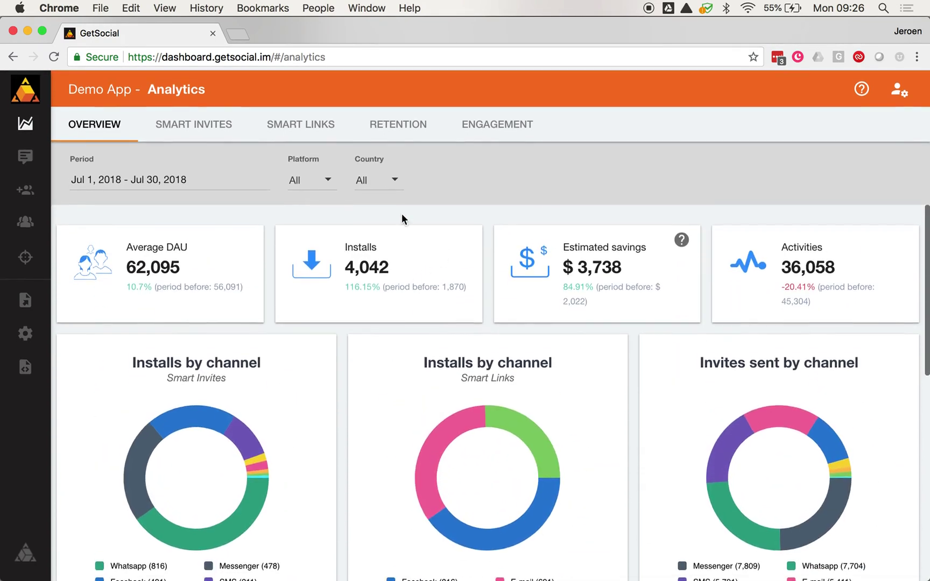
Step: Show Smart Invites analytics: 2,021 installs, 96.24% cycle time, 18.09 invites per mille
click(193, 126)
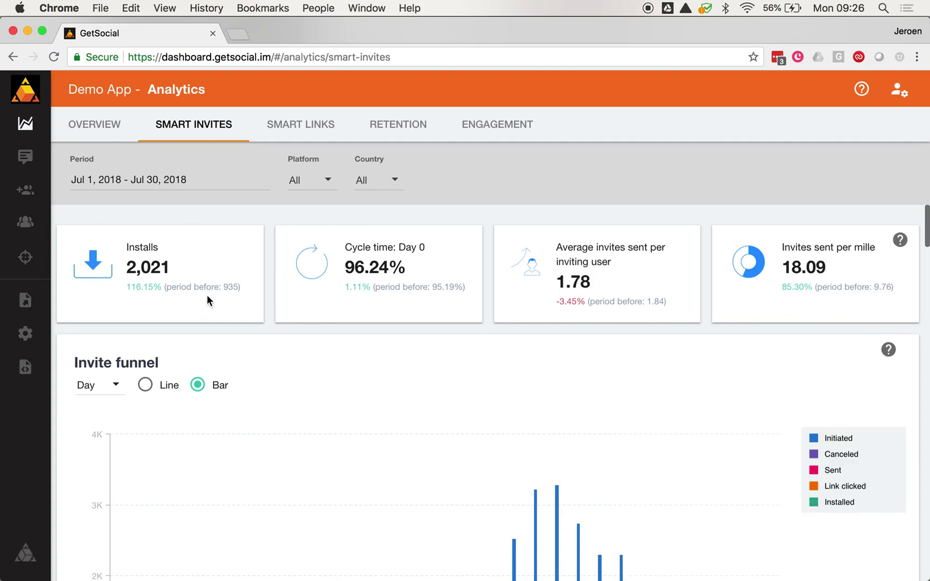
scroll(206, 294, down, 1)
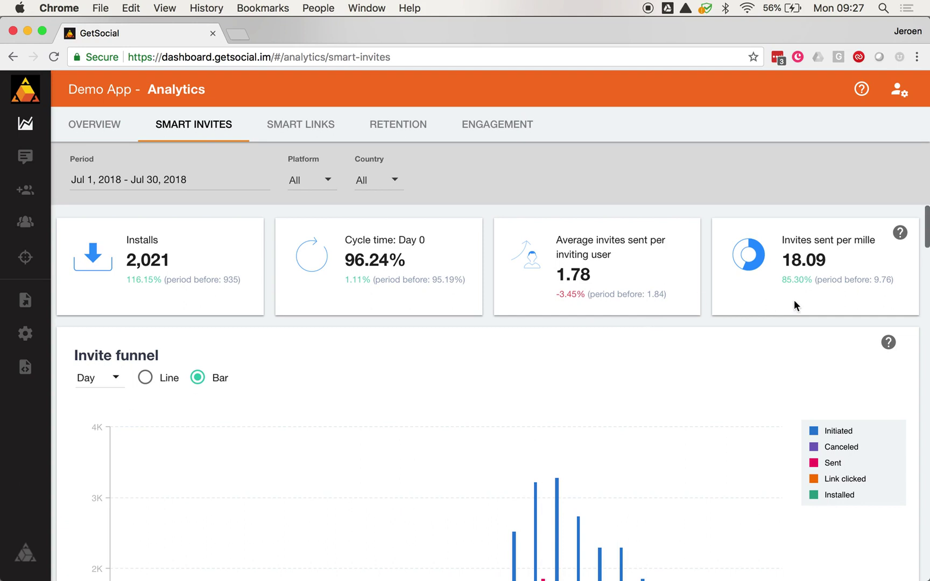
scroll(829, 298, up, 1)
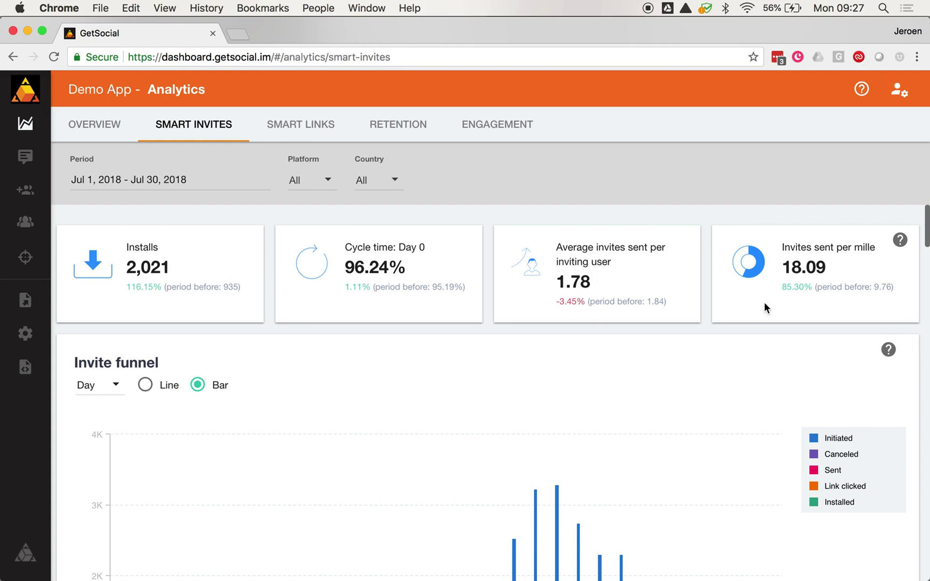
Step: Scroll down the Smart Invites page to bring the Invite funnel chart's legend into view
scroll(764, 303, down, 3)
scroll(764, 304, down, 1)
scroll(764, 304, up, 1)
scroll(764, 304, down, 1)
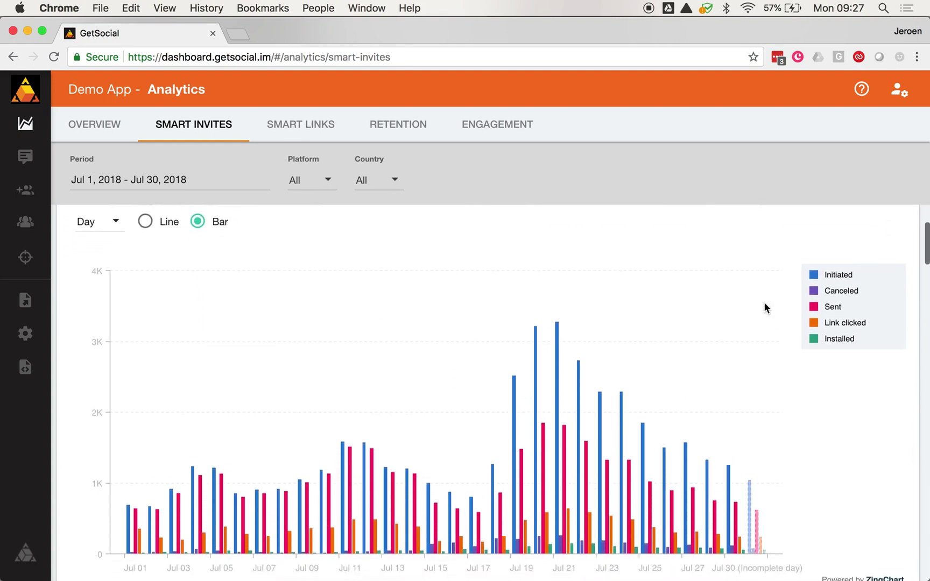
scroll(764, 302, down, 2)
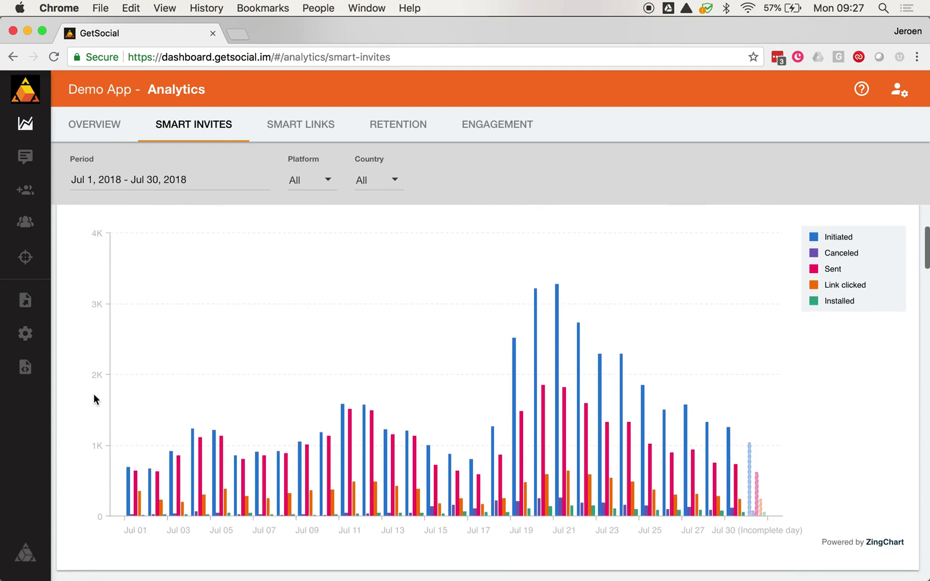
scroll(179, 346, up, 5)
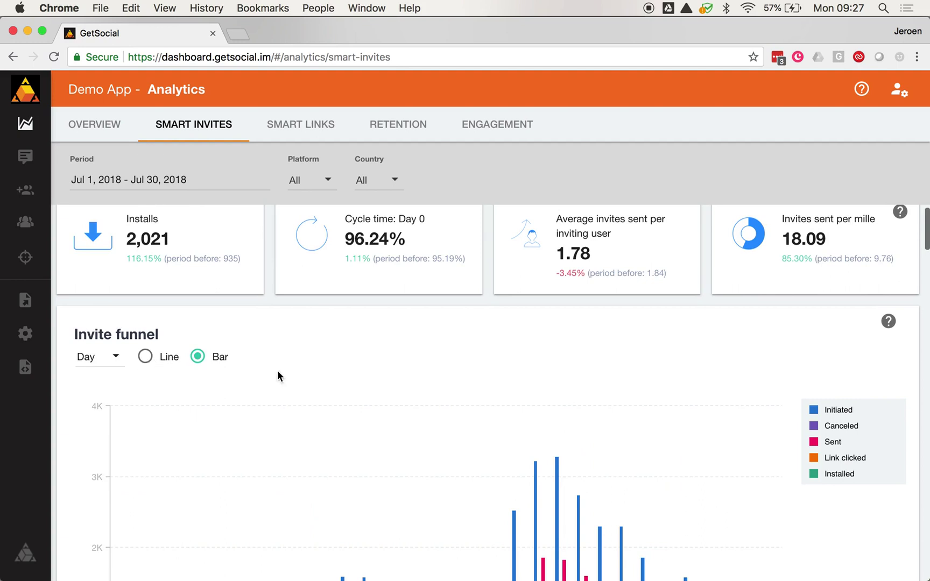
scroll(368, 388, down, 5)
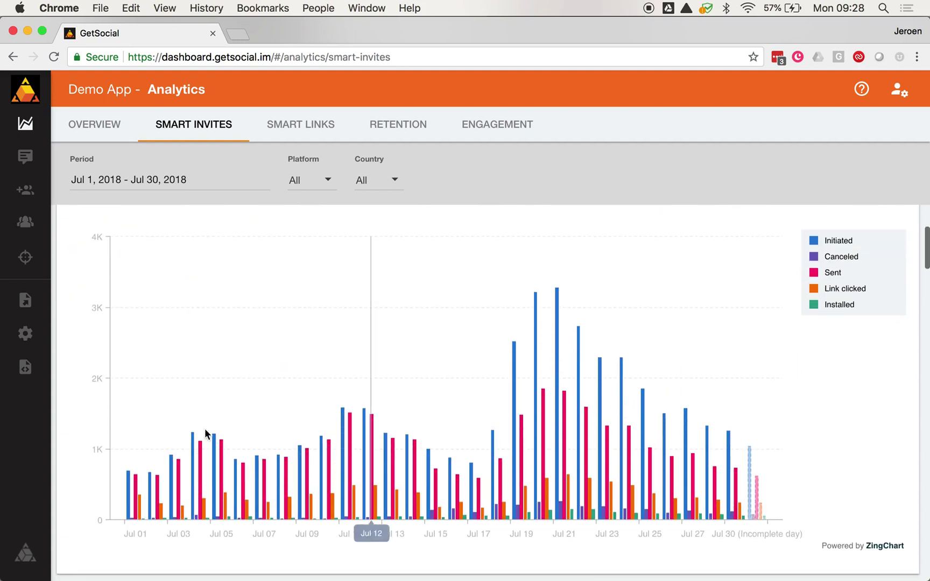
mouse_move(129, 498)
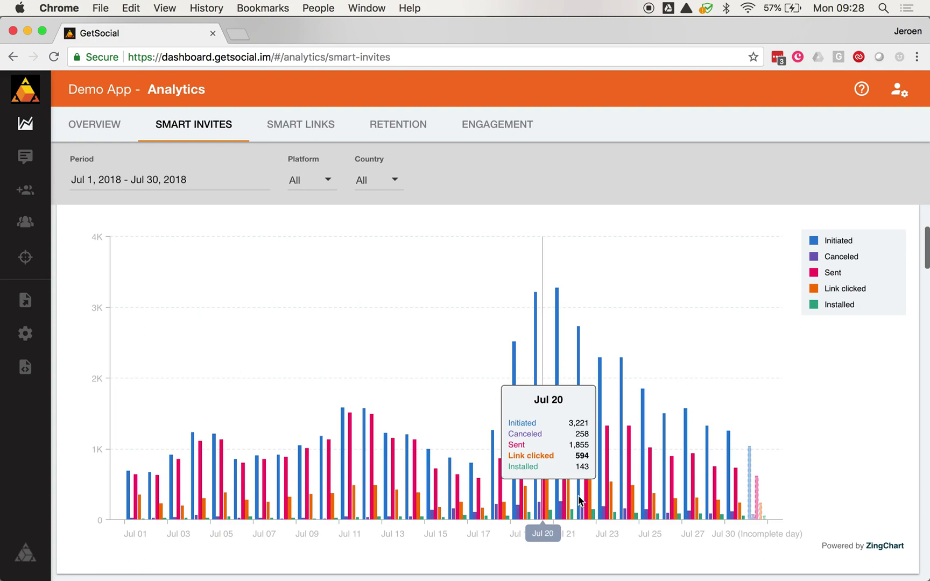
scroll(759, 428, up, 2)
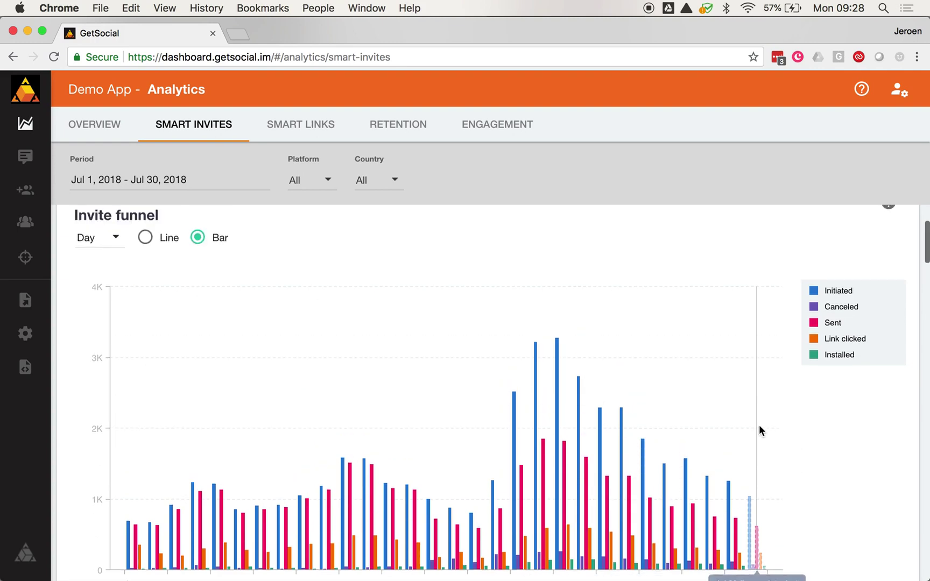
Step: Hide the Initiated, Canceled and Sent series, leaving Link clicked and Installed
click(814, 297)
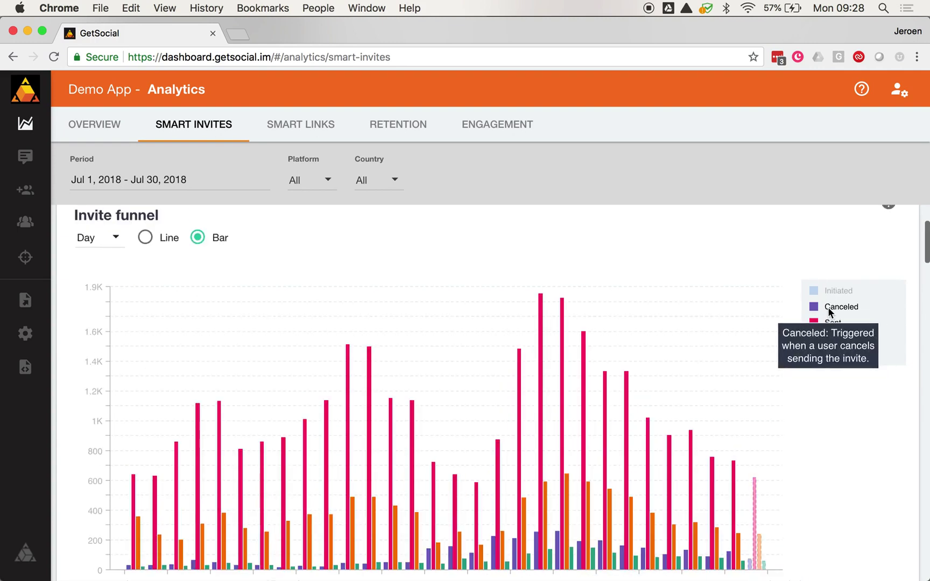
click(831, 310)
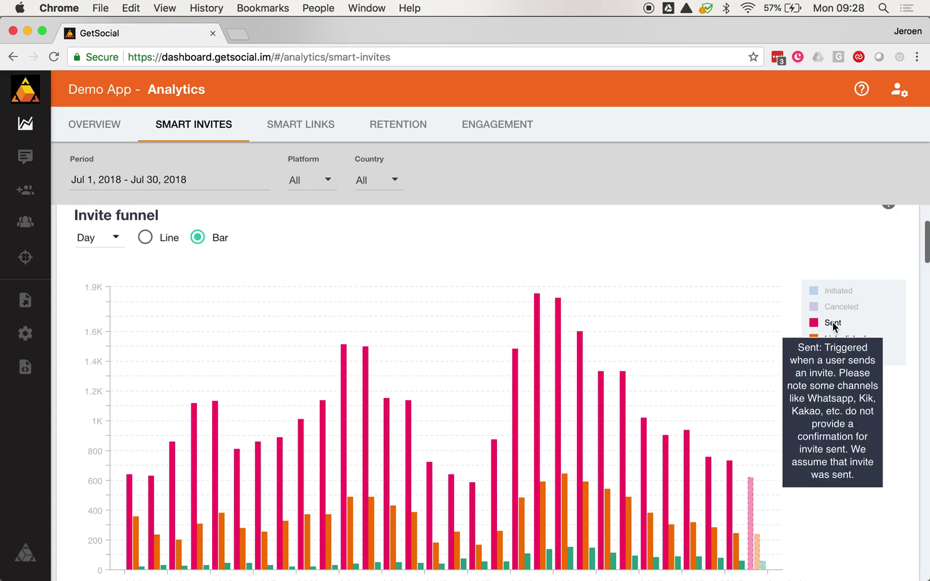
click(832, 322)
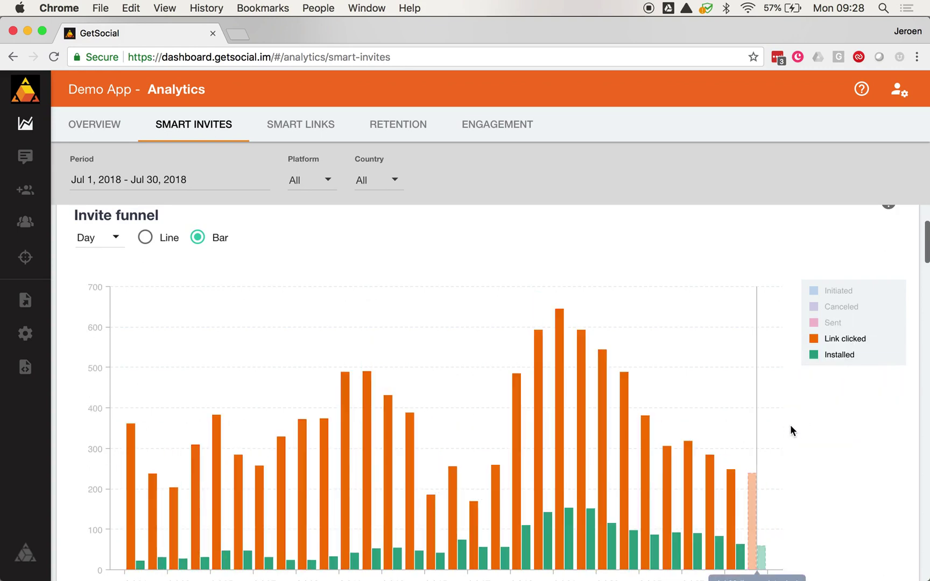
scroll(817, 427, down, 1)
scroll(818, 428, down, 1)
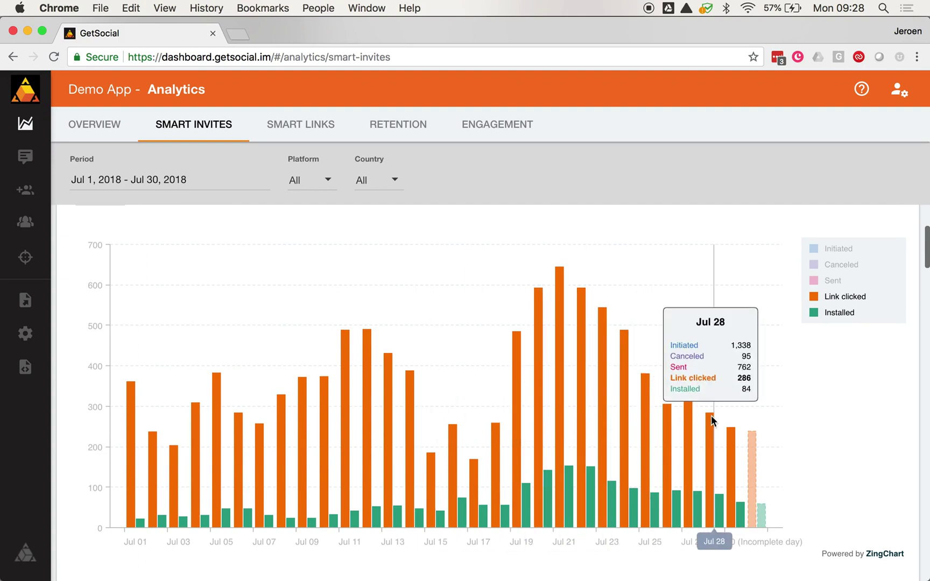
scroll(797, 458, down, 1)
scroll(797, 456, down, 5)
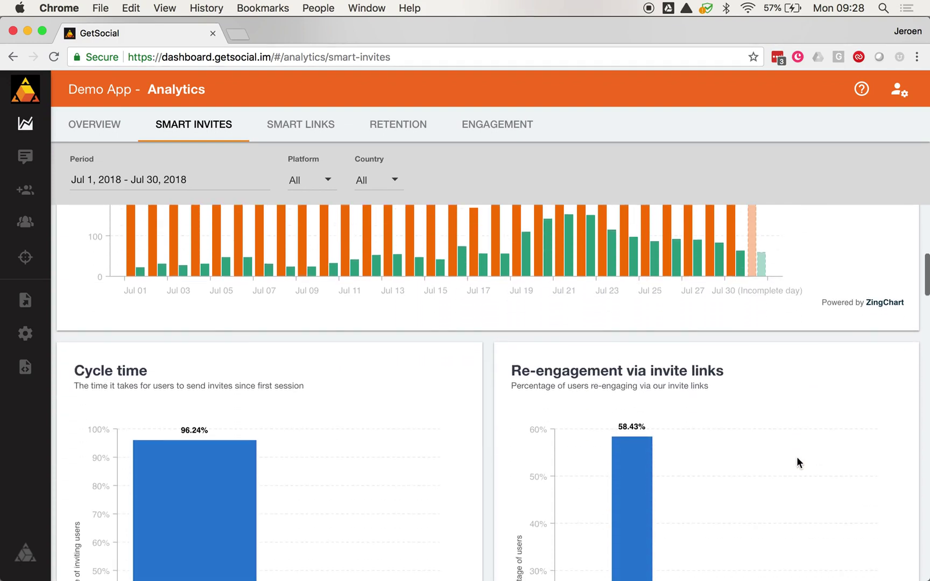
scroll(344, 494, down, 3)
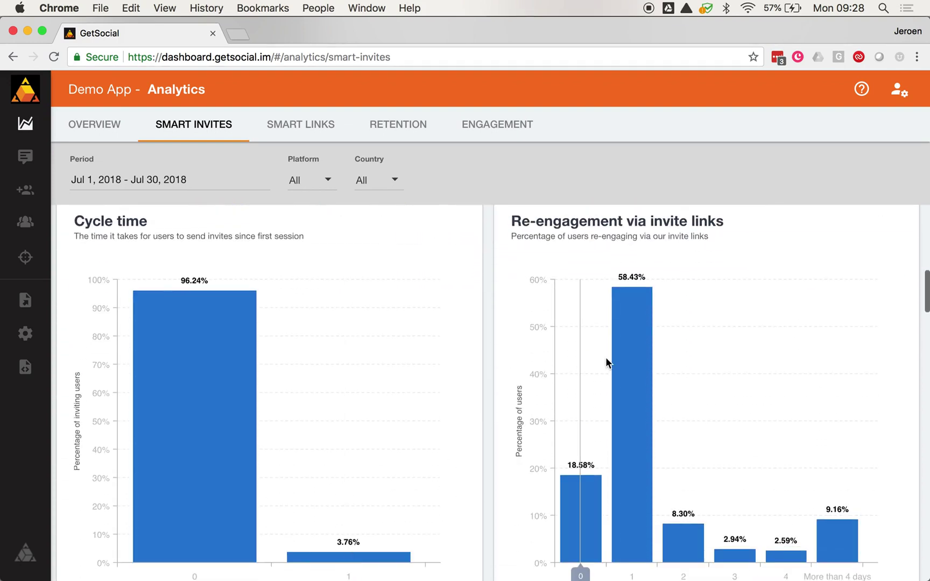
scroll(605, 358, up, 1)
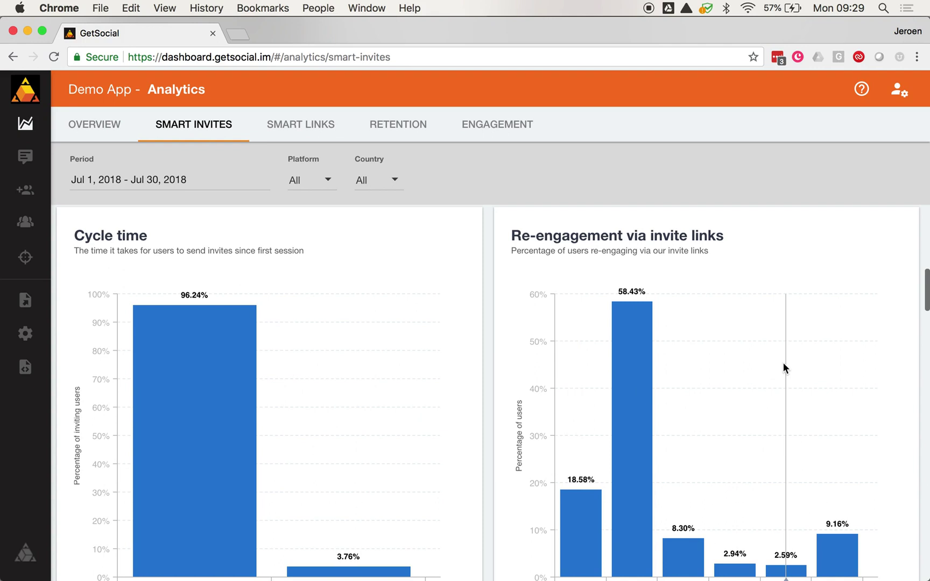
scroll(784, 365, down, 1)
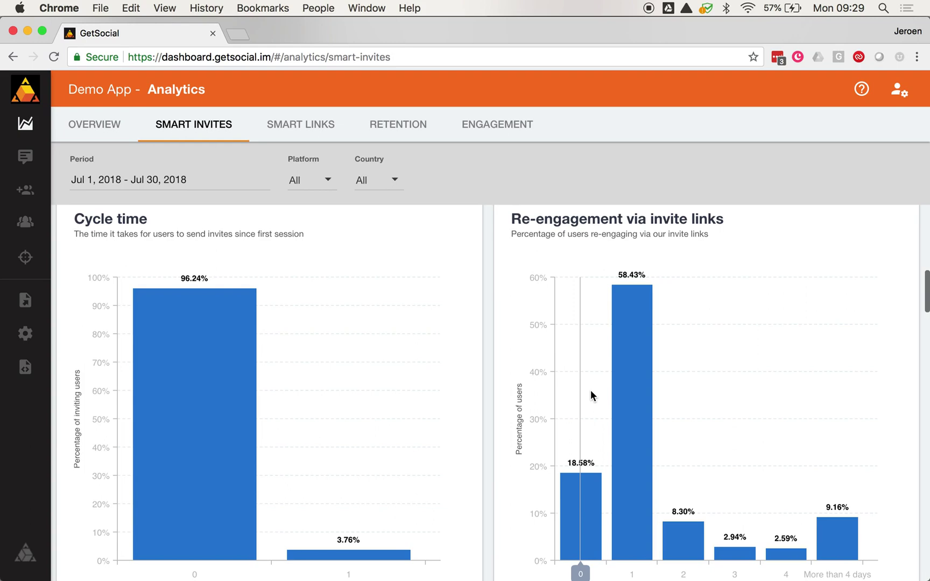
scroll(592, 392, down, 1)
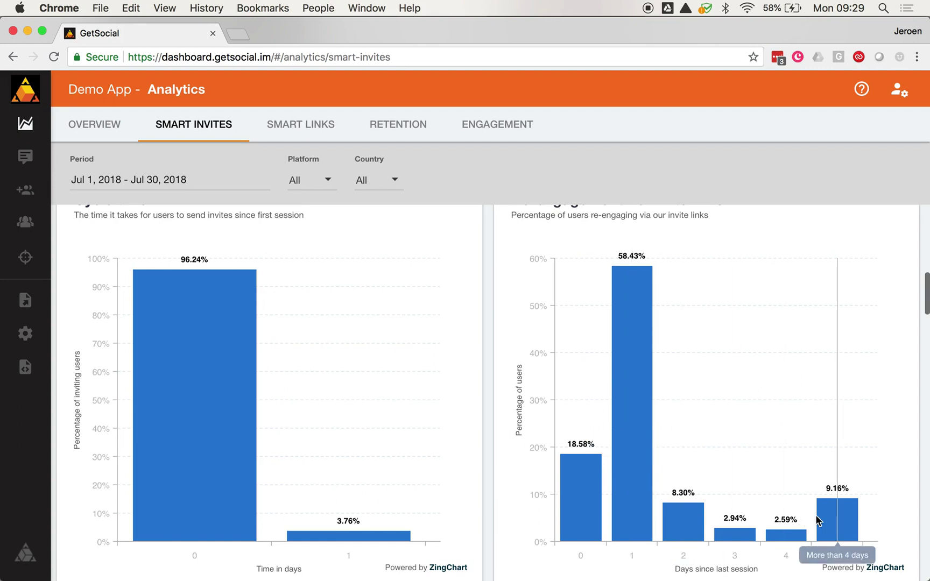
scroll(823, 520, down, 1)
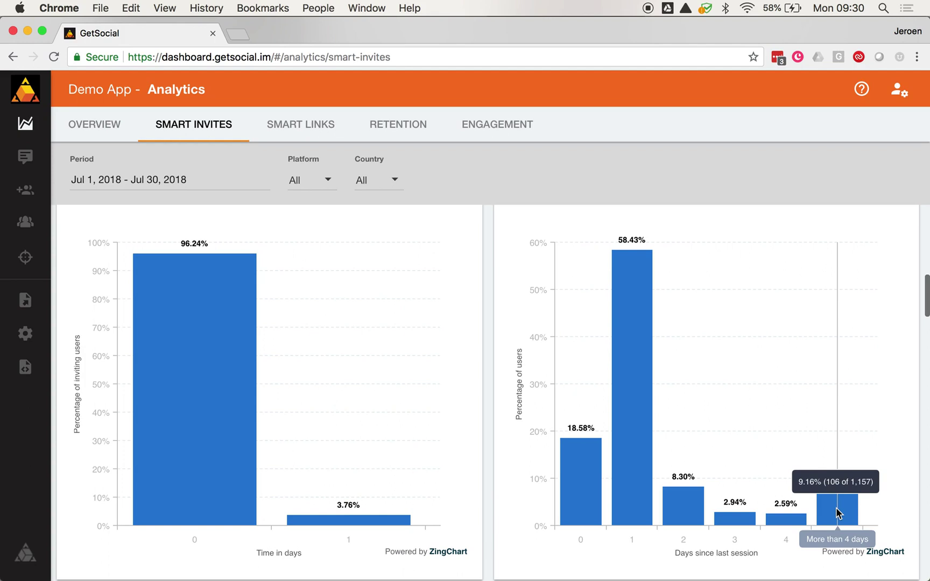
scroll(836, 510, down, 10)
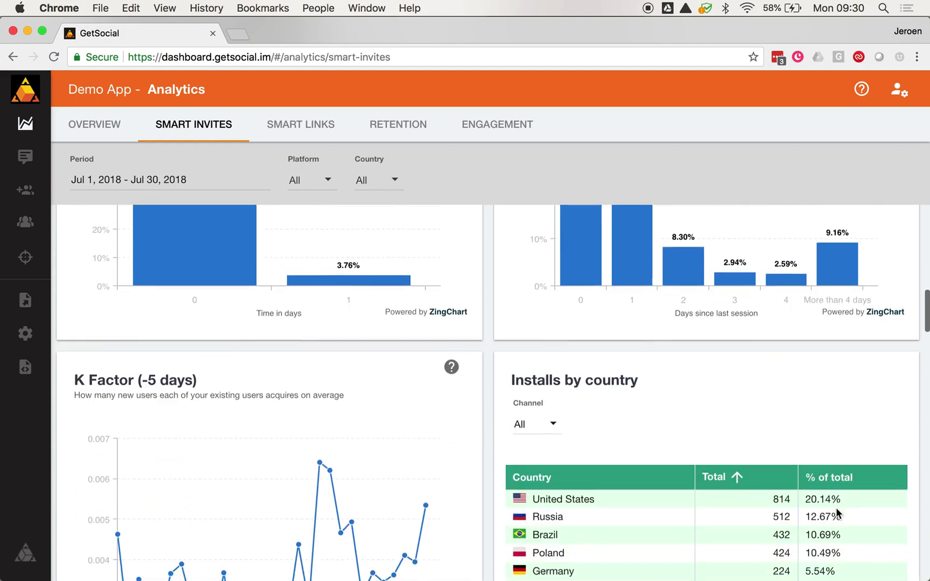
scroll(369, 415, down, 3)
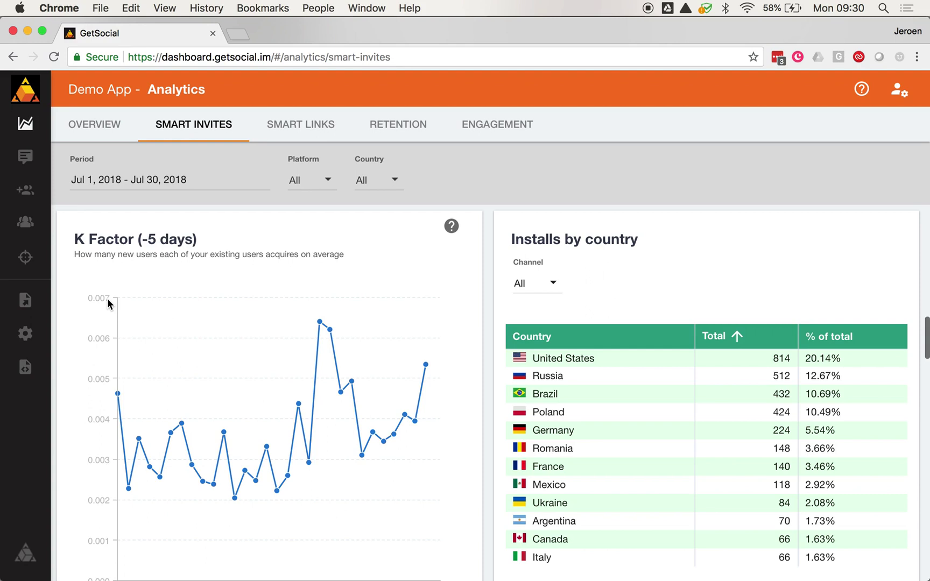
mouse_move(323, 328)
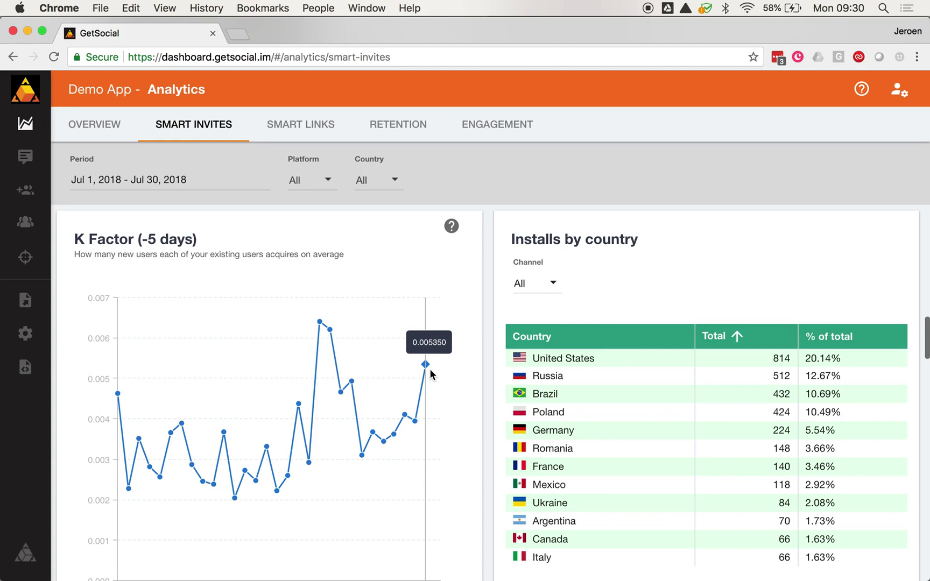
scroll(771, 442, down, 2)
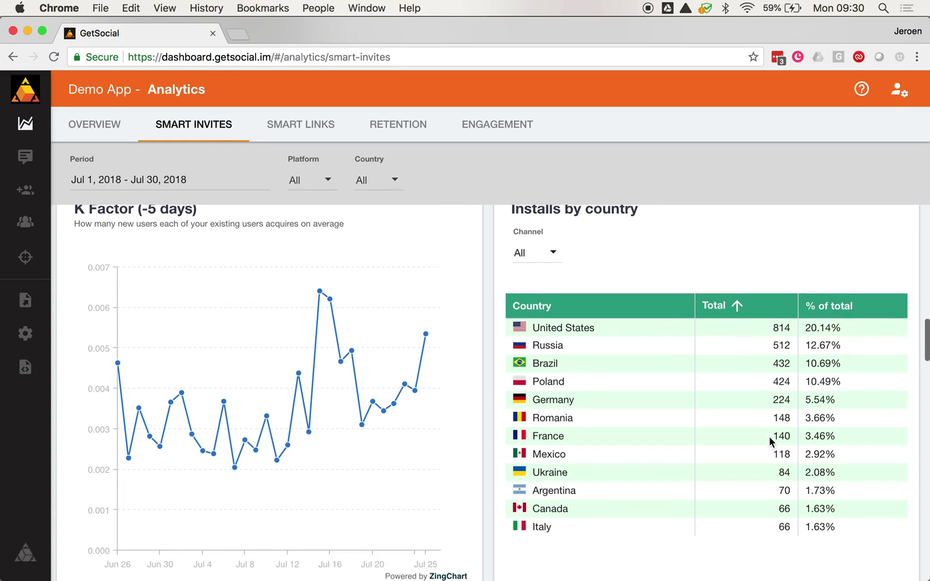
scroll(772, 440, up, 3)
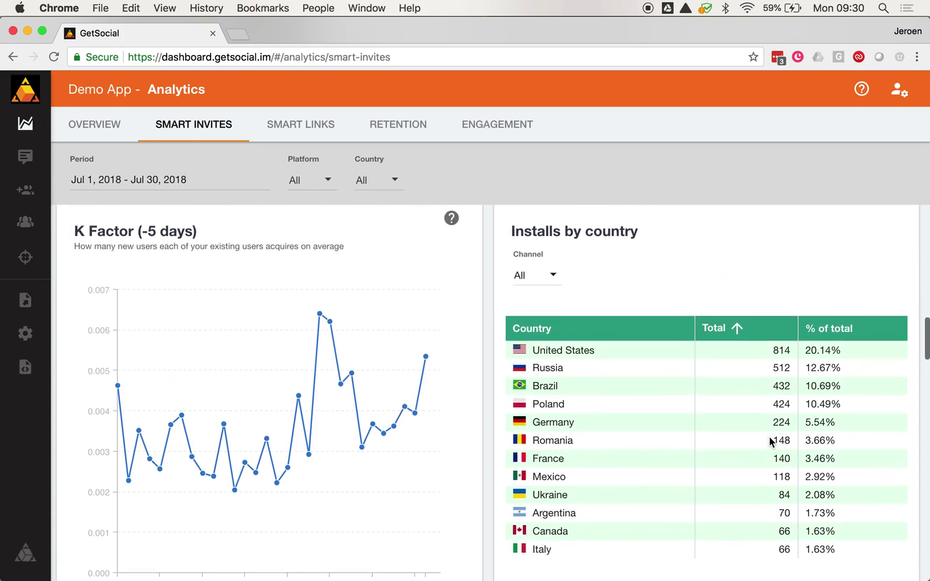
scroll(652, 376, down, 3)
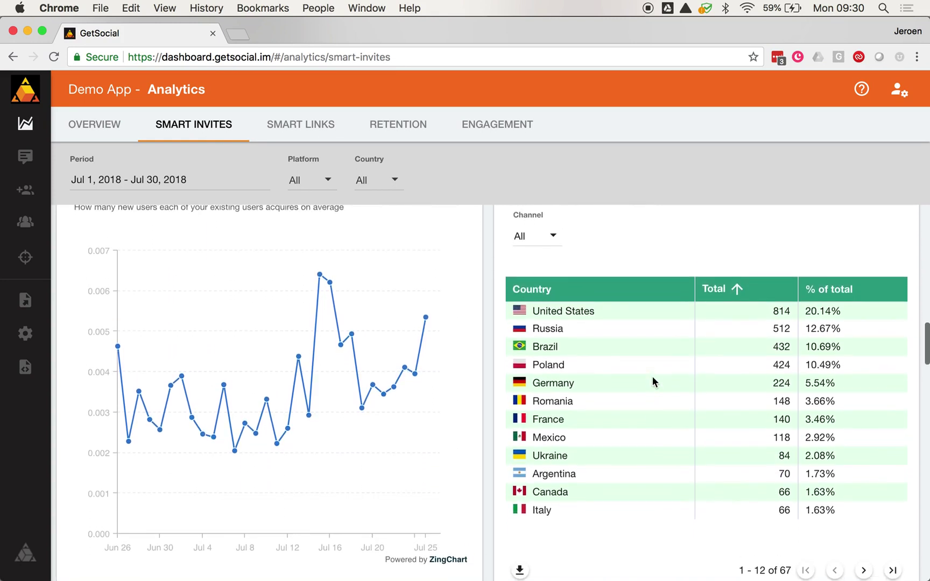
scroll(728, 401, down, 5)
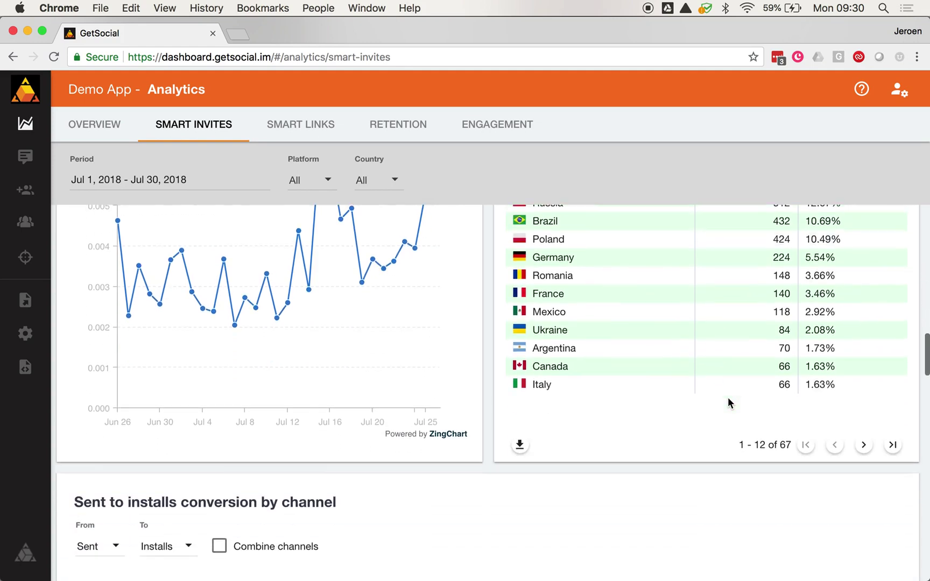
scroll(727, 397, down, 2)
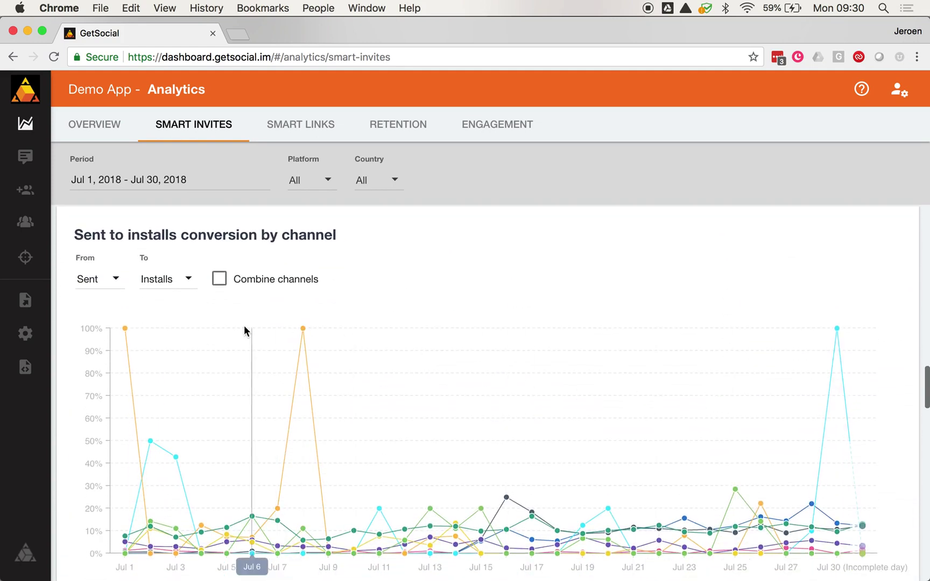
Step: Set the conversion-by-channel chart to measure from Initiated to Installs
click(100, 282)
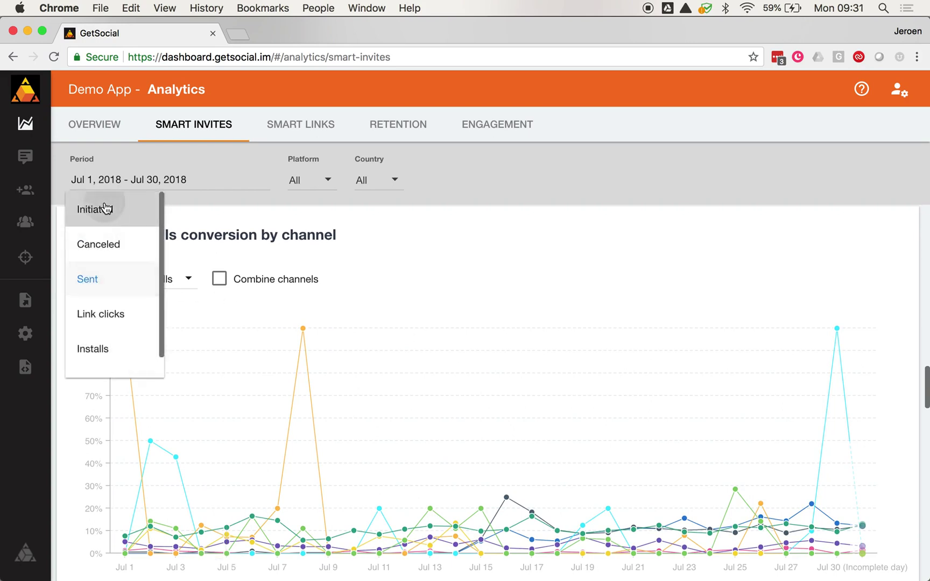
click(105, 209)
click(197, 284)
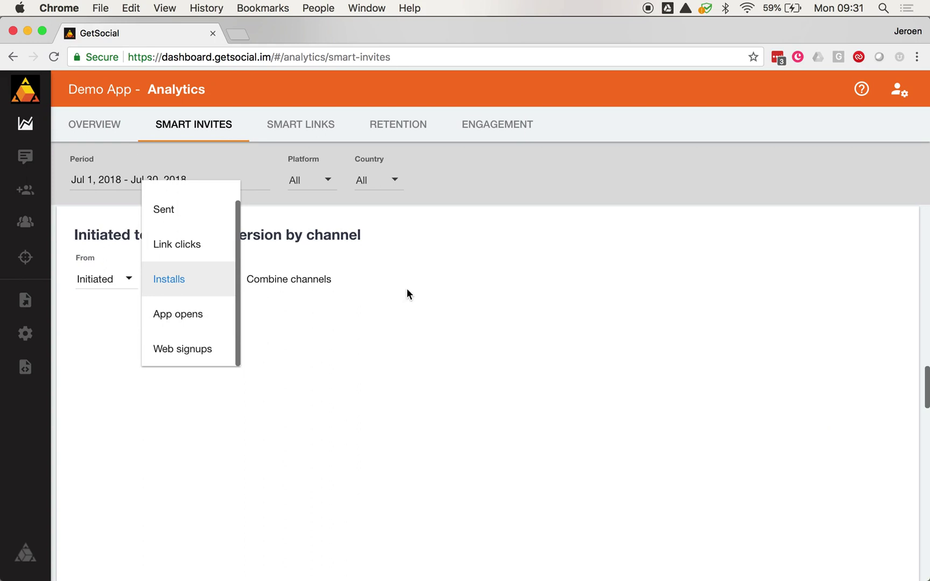
click(253, 272)
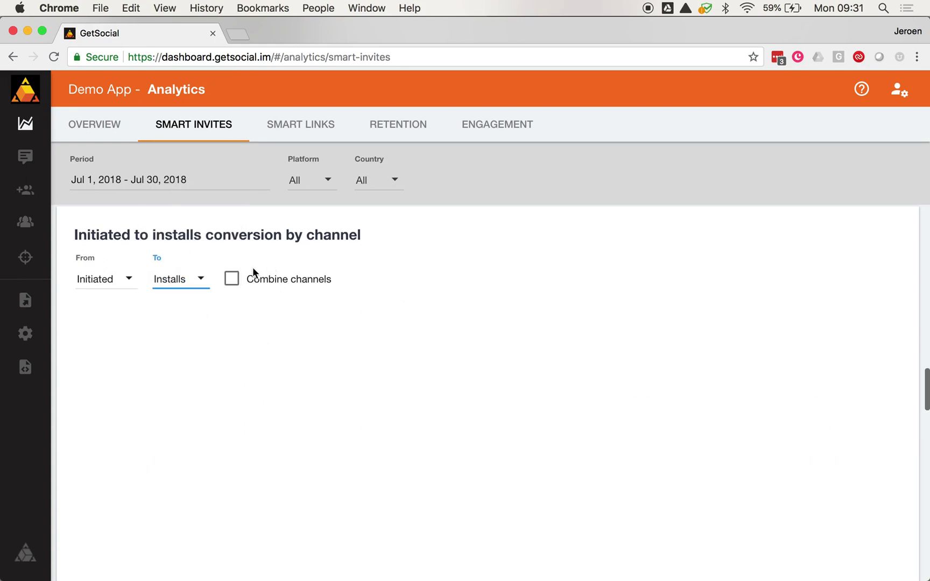
Step: Combine channels into one conversion line, then split it back into per-channel lines
click(232, 279)
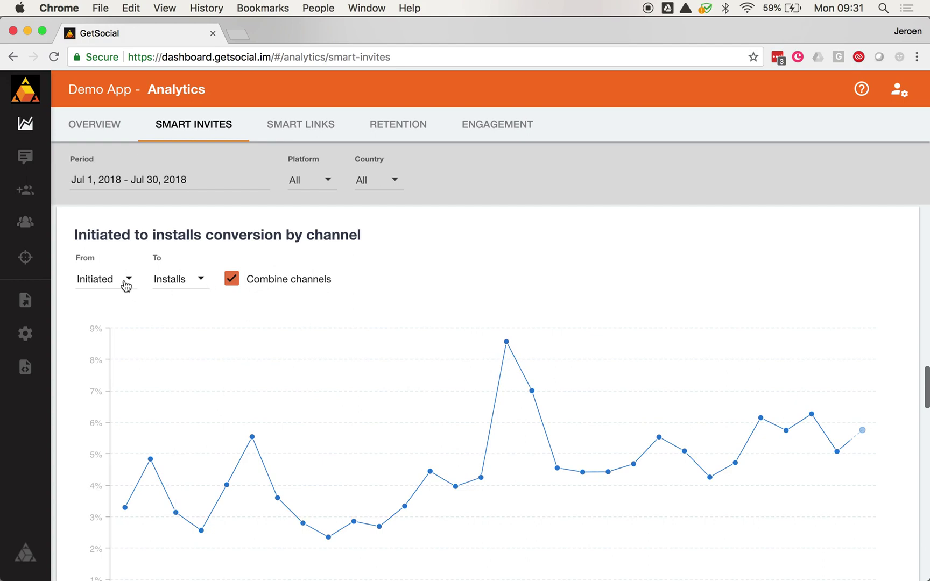
scroll(265, 357, down, 5)
scroll(265, 357, up, 3)
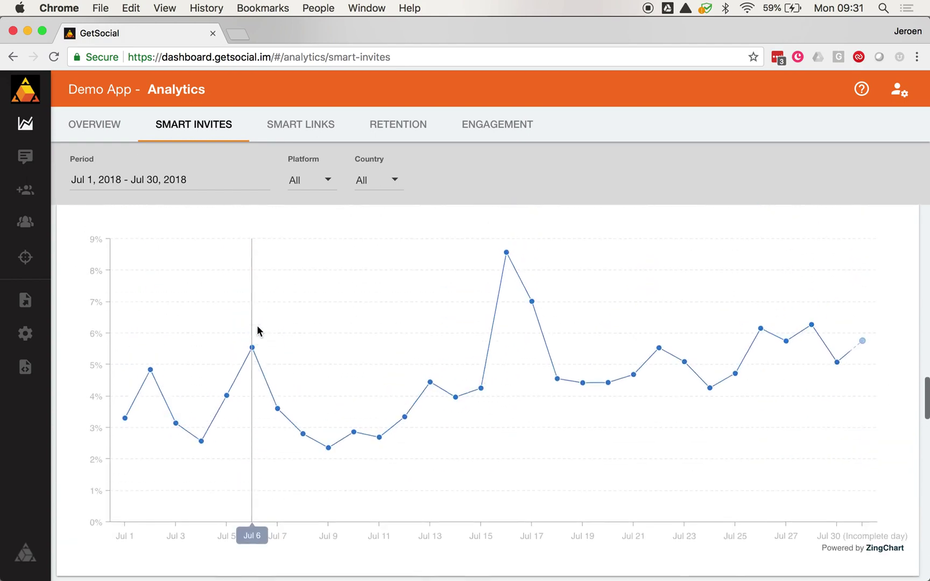
scroll(257, 330, up, 2)
click(232, 265)
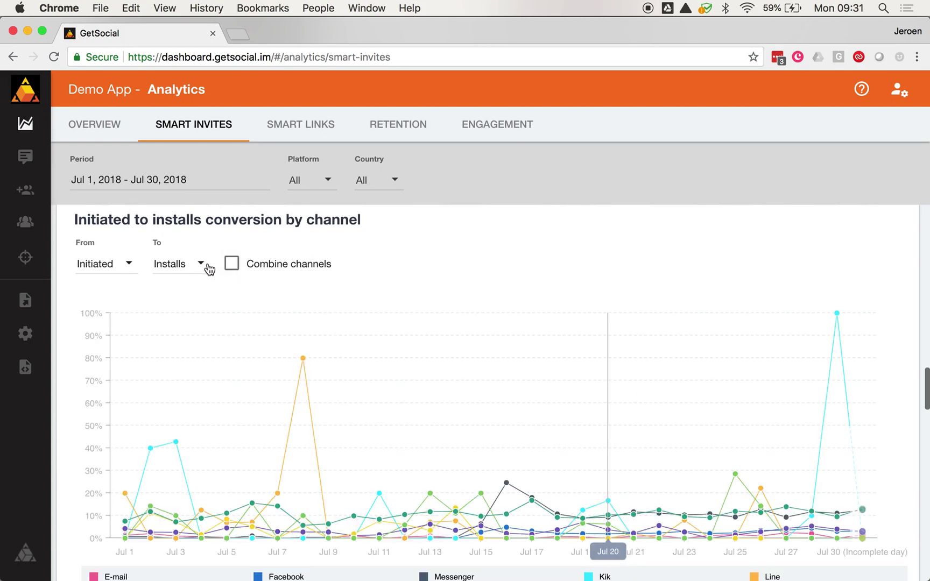
scroll(618, 410, down, 3)
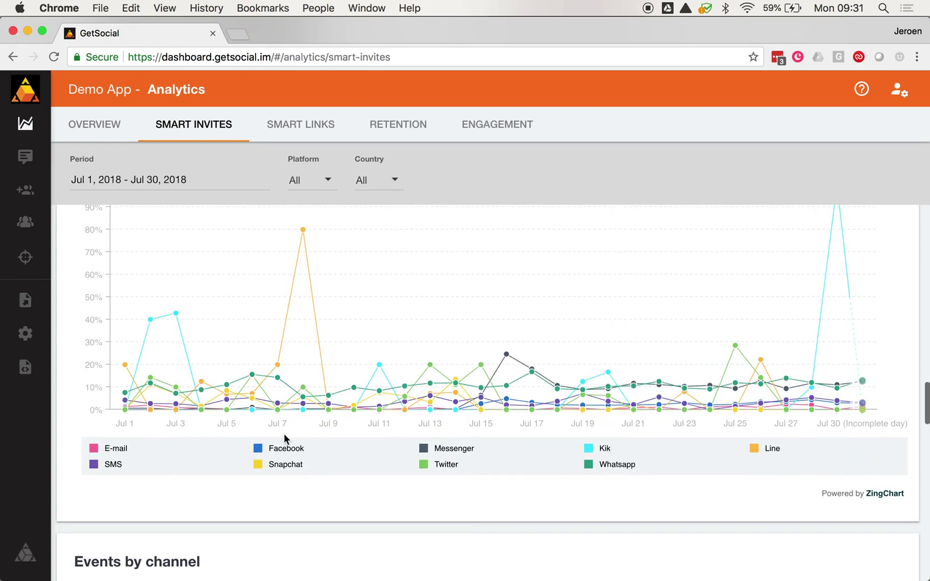
Step: Hide the Facebook and Snapchat channel lines in the Initiated-to-installs chart
click(274, 449)
click(258, 450)
click(257, 451)
click(258, 450)
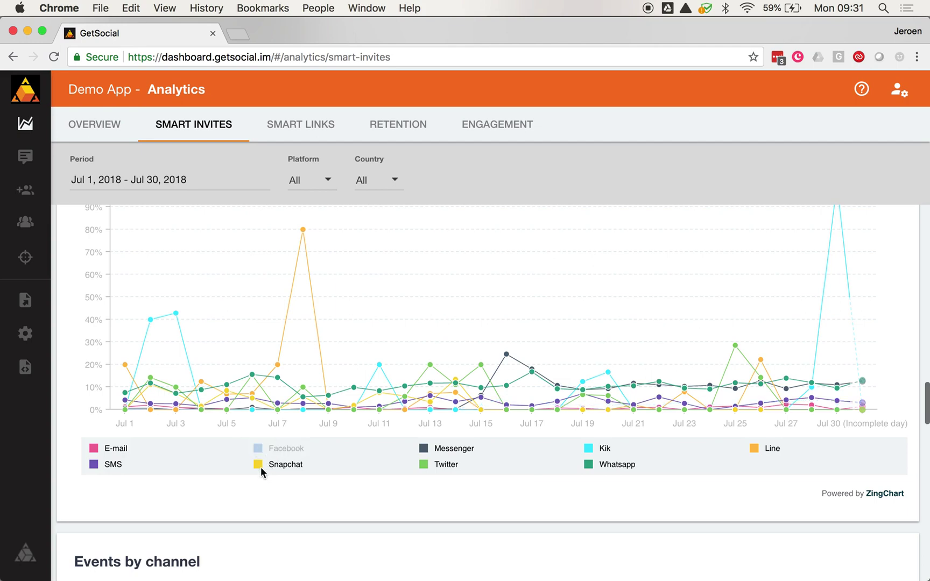
click(259, 465)
Step: Hide the Line and Kik channels, leaving Twitter's 28.57% on Jul 25 as the peak
scroll(494, 468, up, 2)
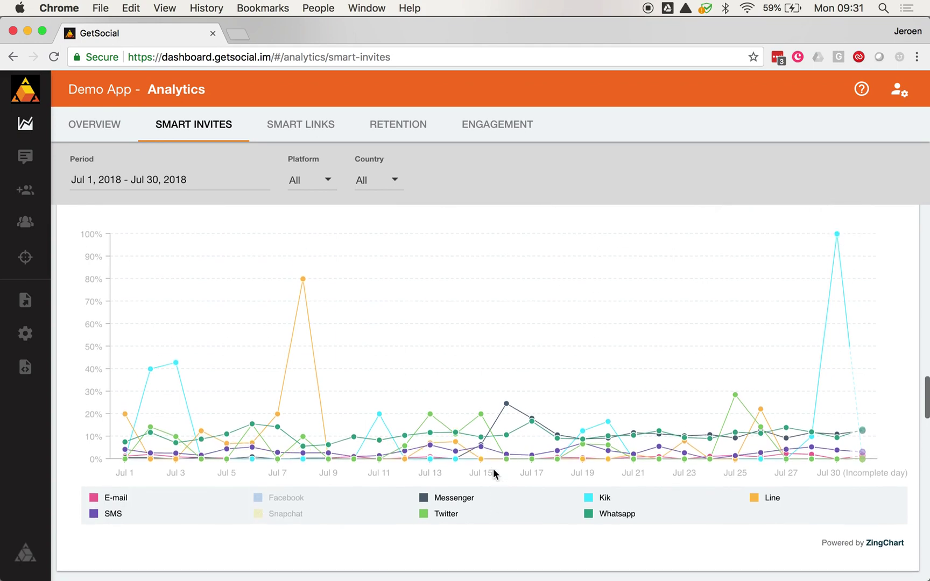
click(753, 499)
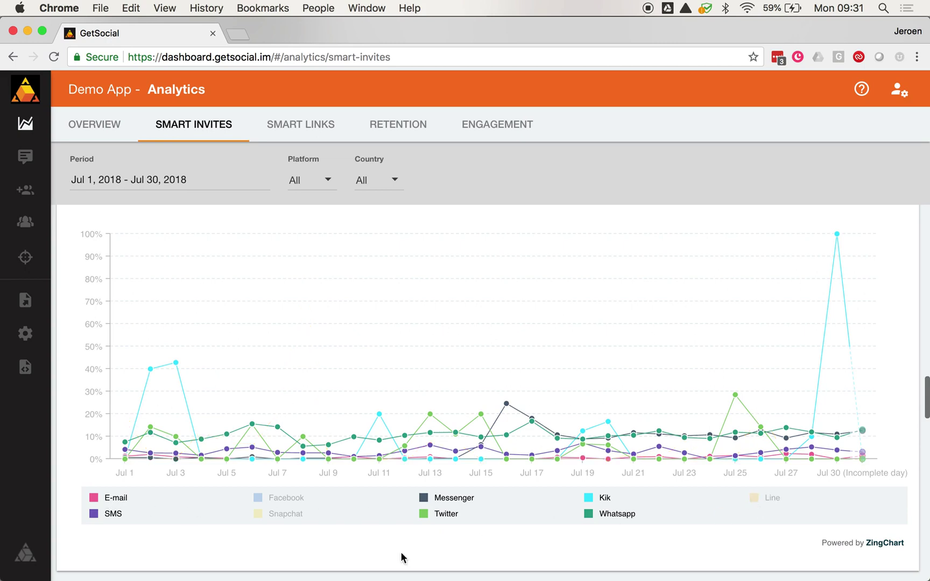
click(589, 496)
scroll(527, 376, up, 2)
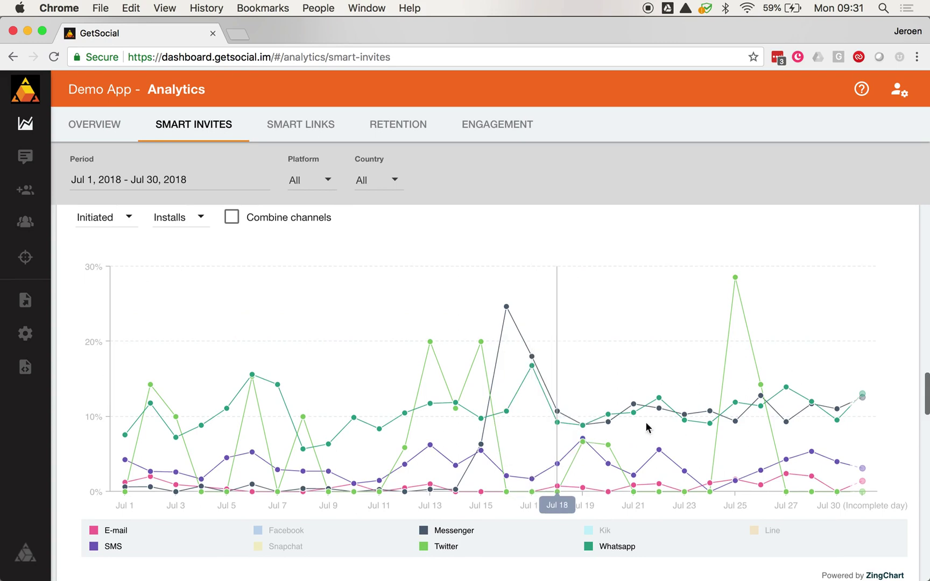
mouse_move(736, 279)
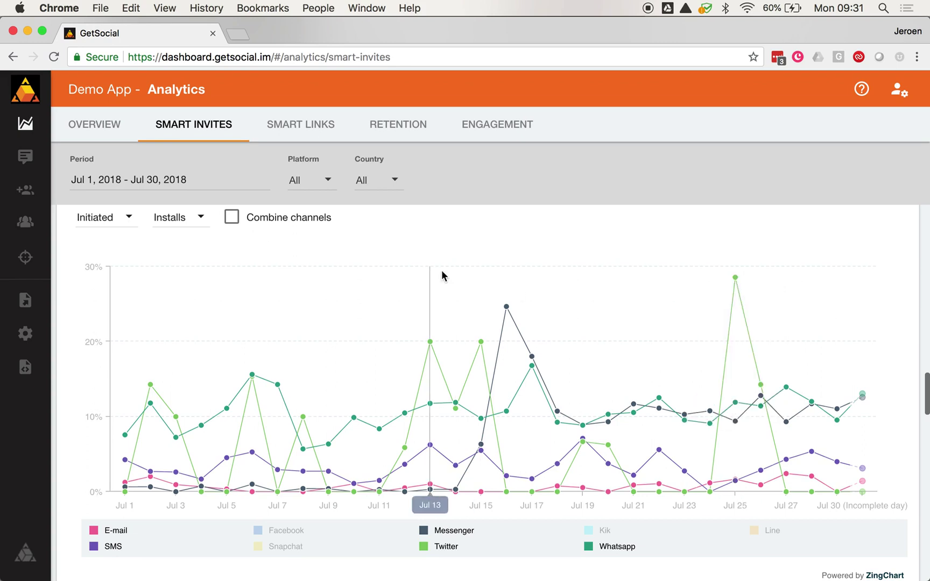
scroll(443, 274, up, 3)
scroll(442, 274, down, 7)
scroll(442, 275, down, 4)
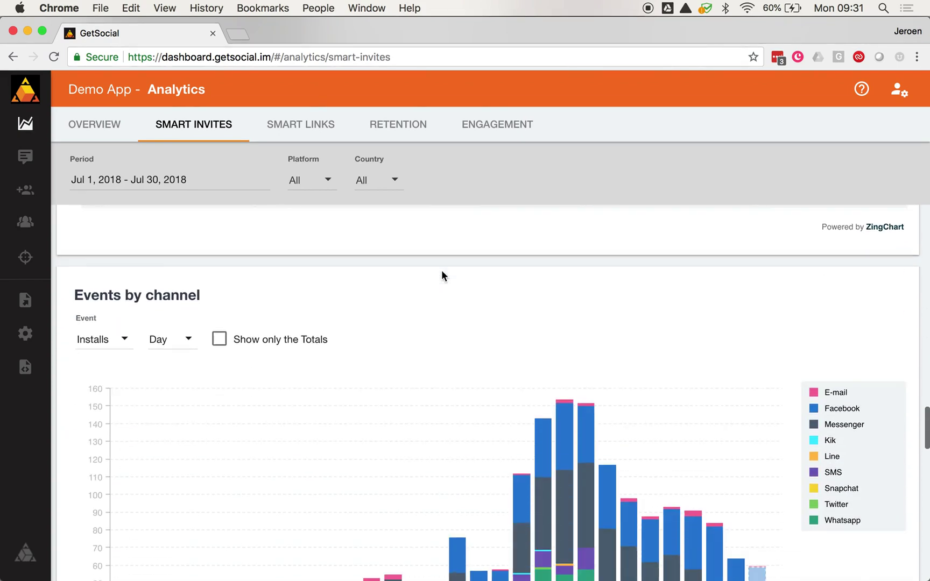
Step: Read the Jul 21 Installs-by-channel bars (WhatsApp 55, Facebook 38), then open the Event choice
scroll(442, 275, up, 1)
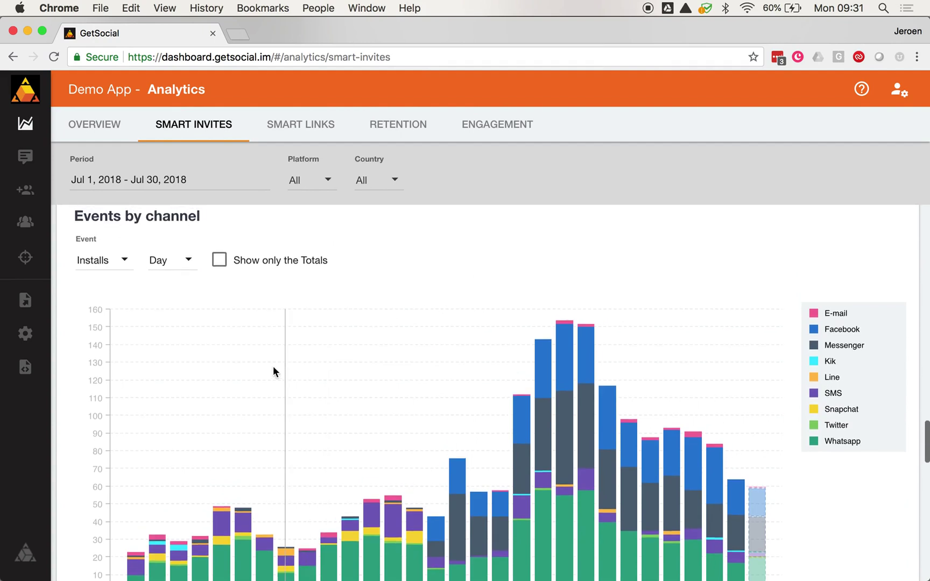
scroll(274, 372, down, 2)
scroll(273, 371, up, 2)
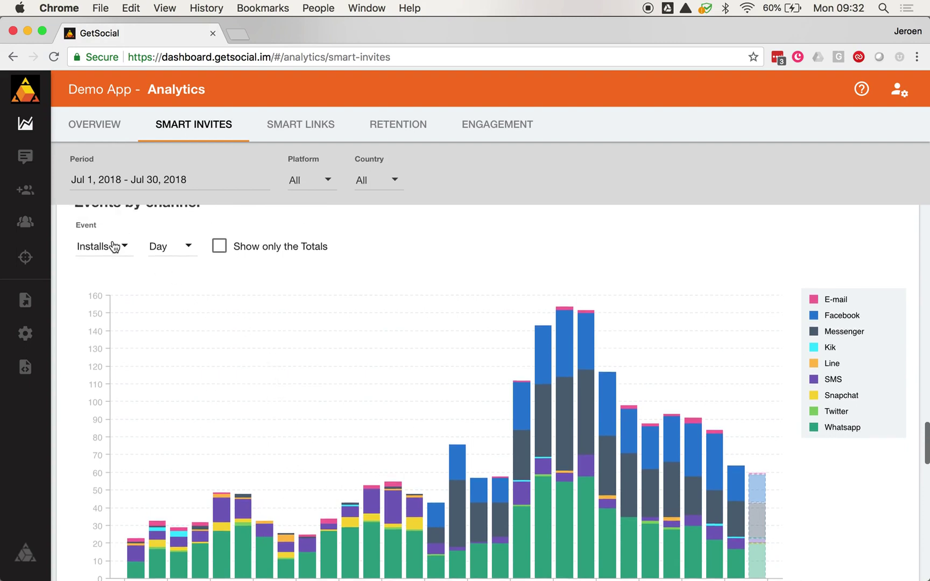
scroll(113, 246, down, 1)
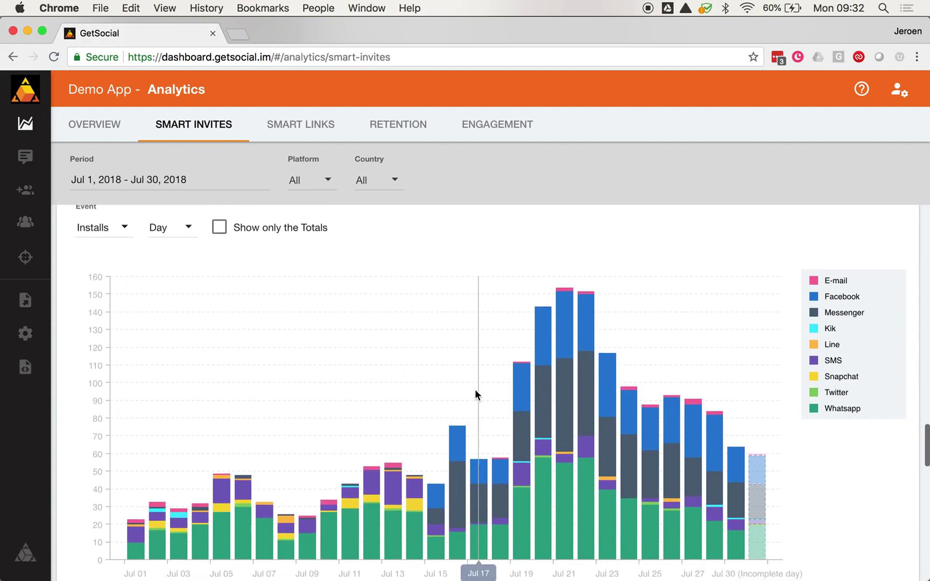
mouse_move(559, 492)
mouse_move(569, 419)
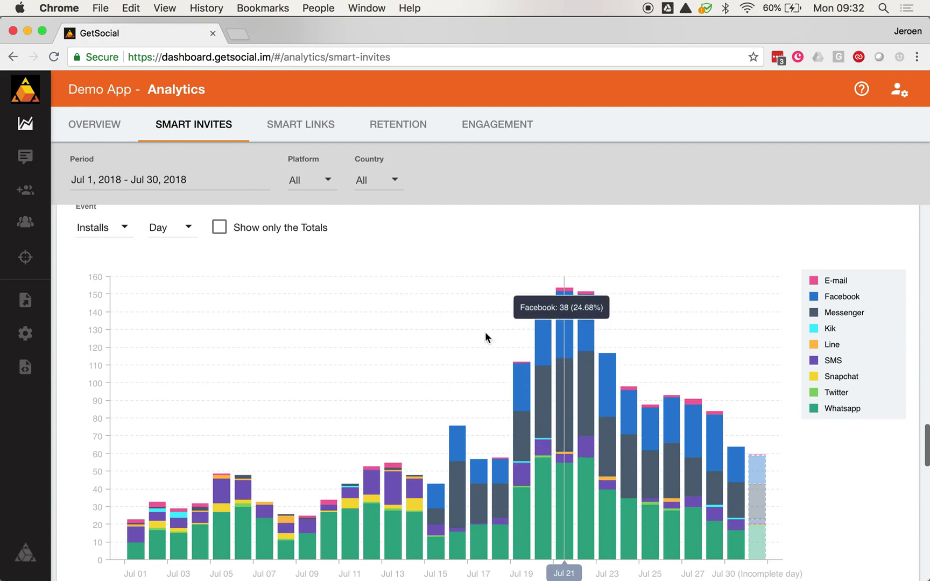
click(118, 229)
scroll(117, 230, up, 3)
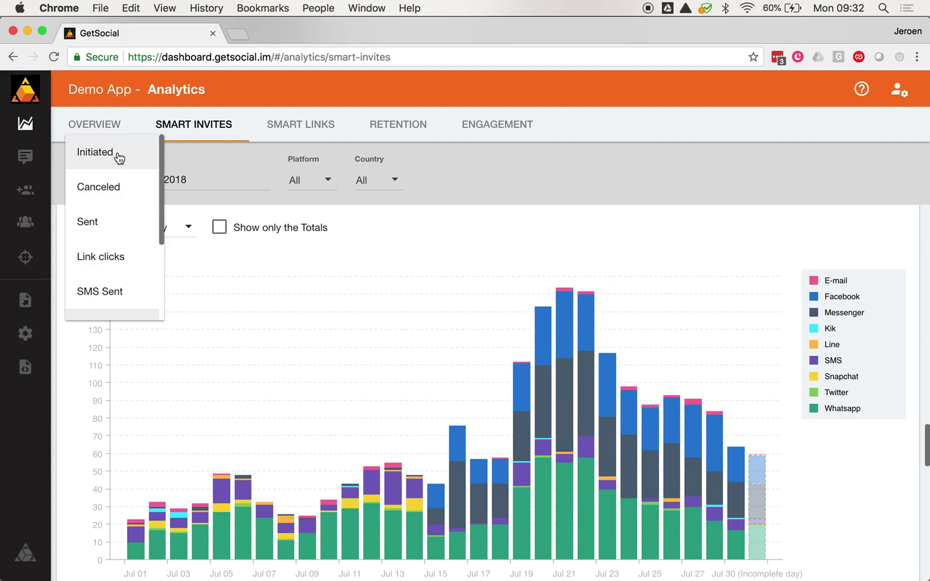
Step: Chart Initiated invites by channel and read the Jul 21 peak of 1,830 unique inviters
click(117, 154)
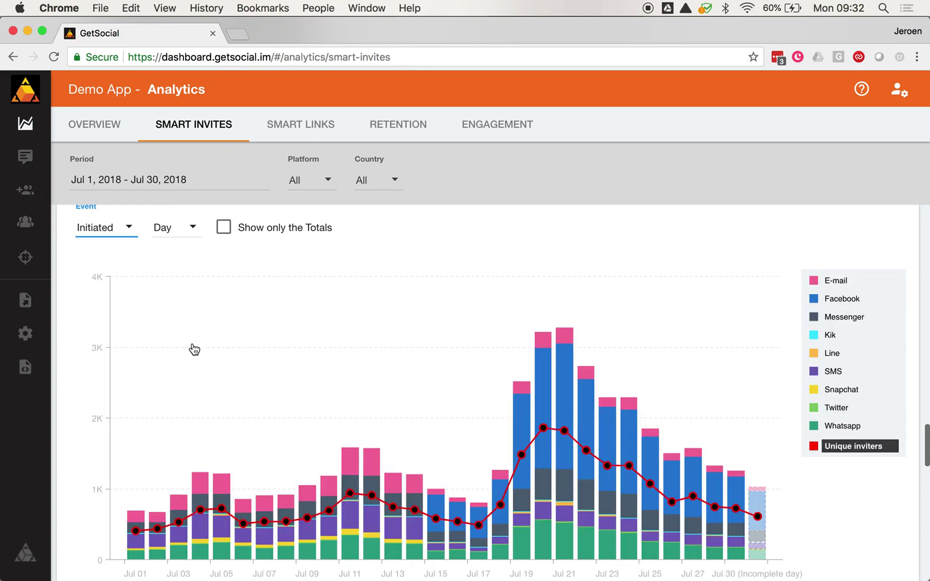
mouse_move(200, 513)
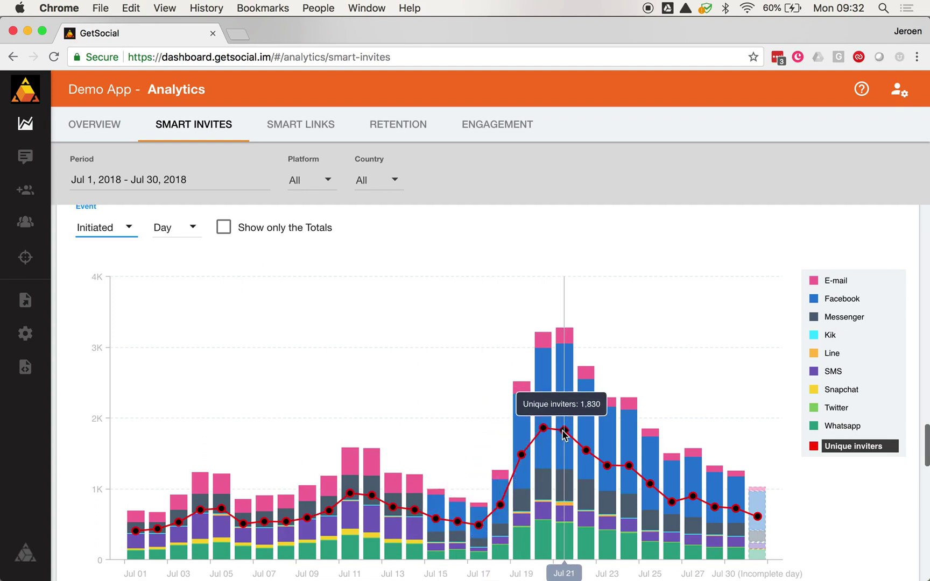
scroll(388, 404, down, 5)
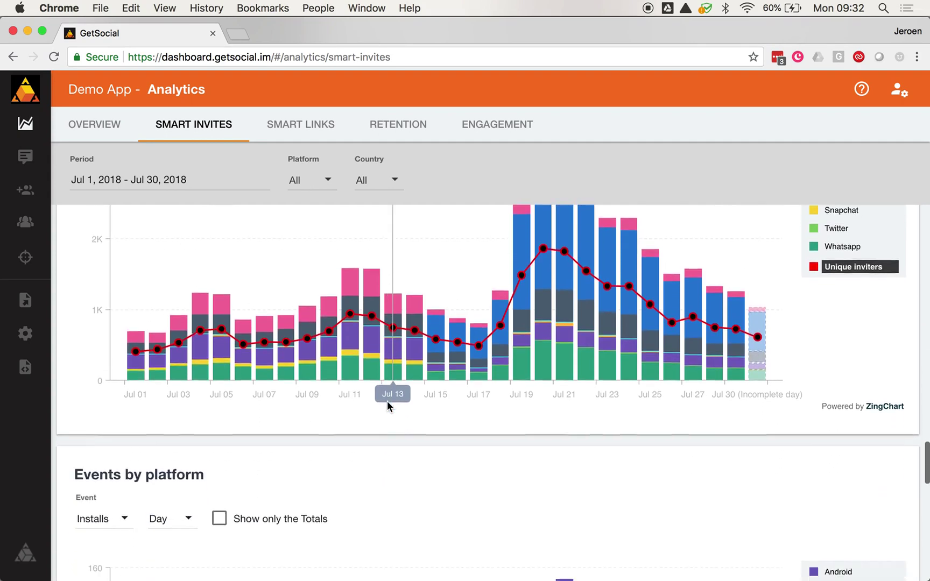
scroll(387, 402, down, 4)
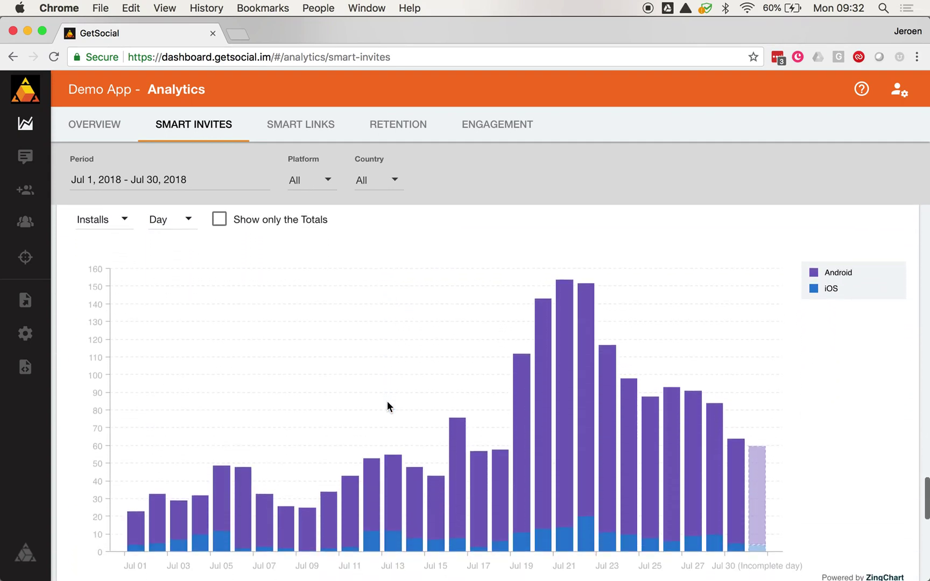
scroll(388, 406, up, 1)
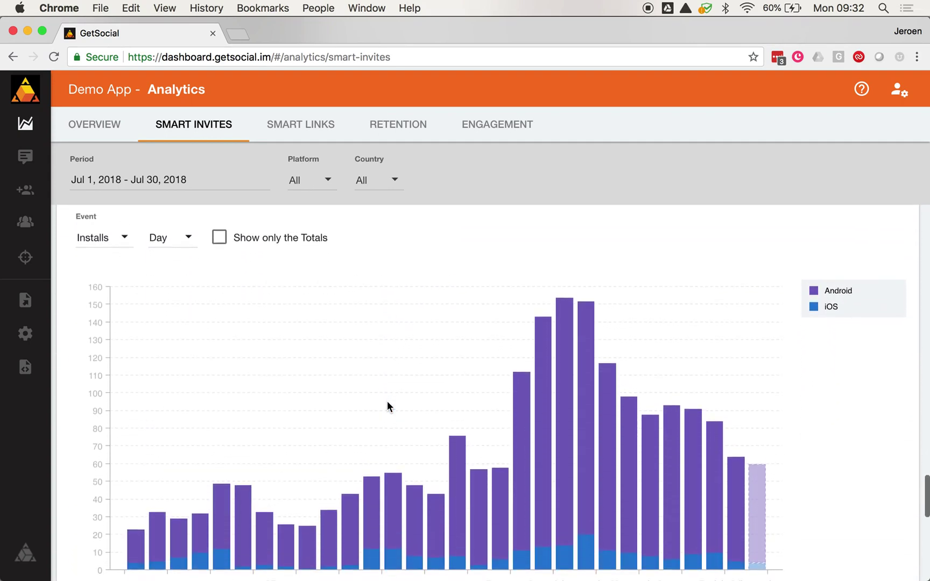
scroll(388, 402, down, 5)
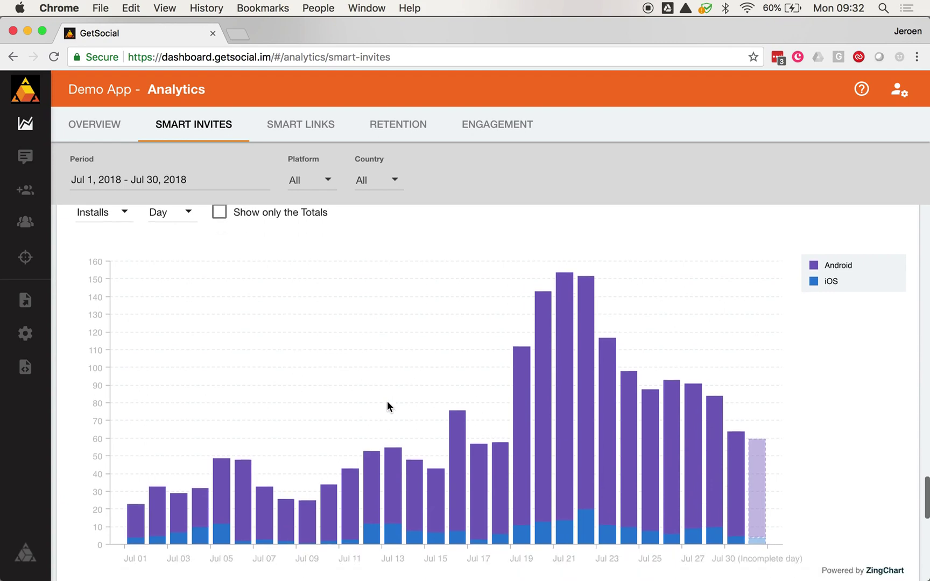
scroll(388, 407, down, 4)
scroll(388, 406, up, 2)
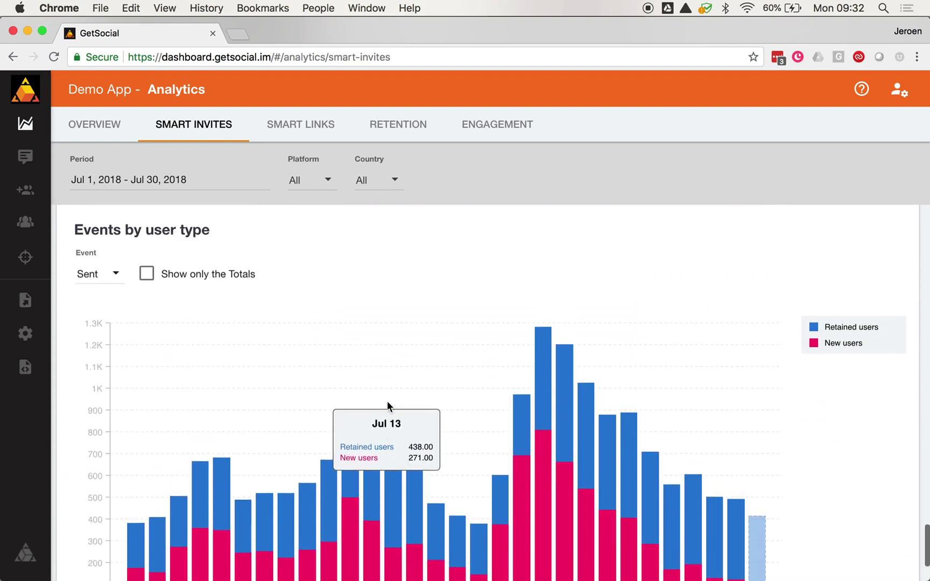
scroll(388, 407, down, 2)
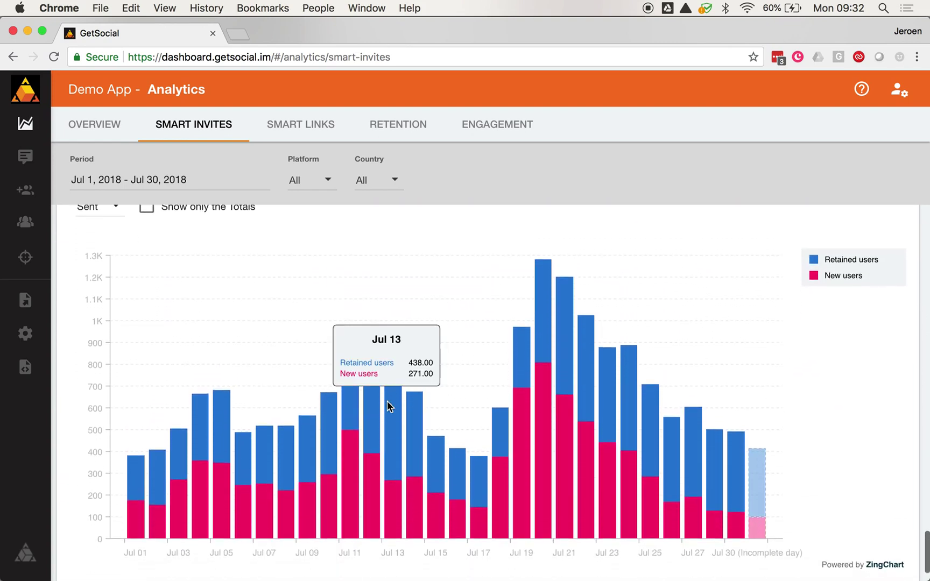
scroll(388, 404, down, 15)
scroll(388, 401, up, 20)
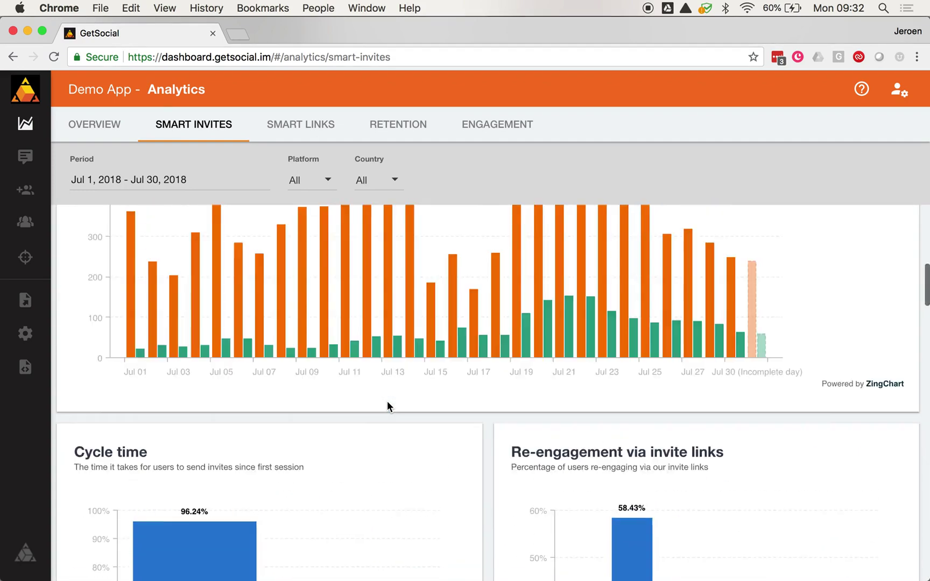
click(314, 132)
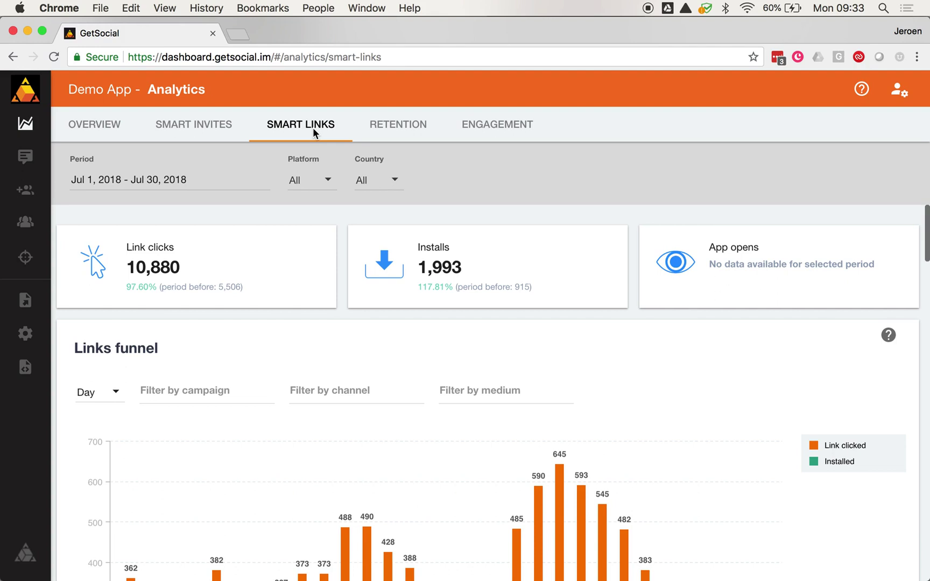
Step: Scroll to the Links funnel for Jul 1–30, where clicks peak at 645 on Jul 21
scroll(317, 243, down, 5)
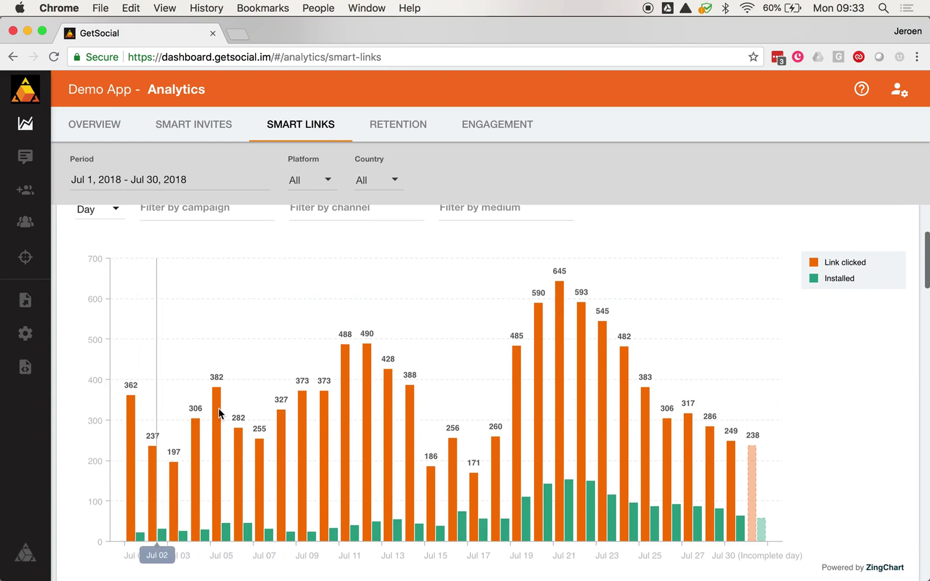
scroll(255, 388, up, 4)
click(228, 337)
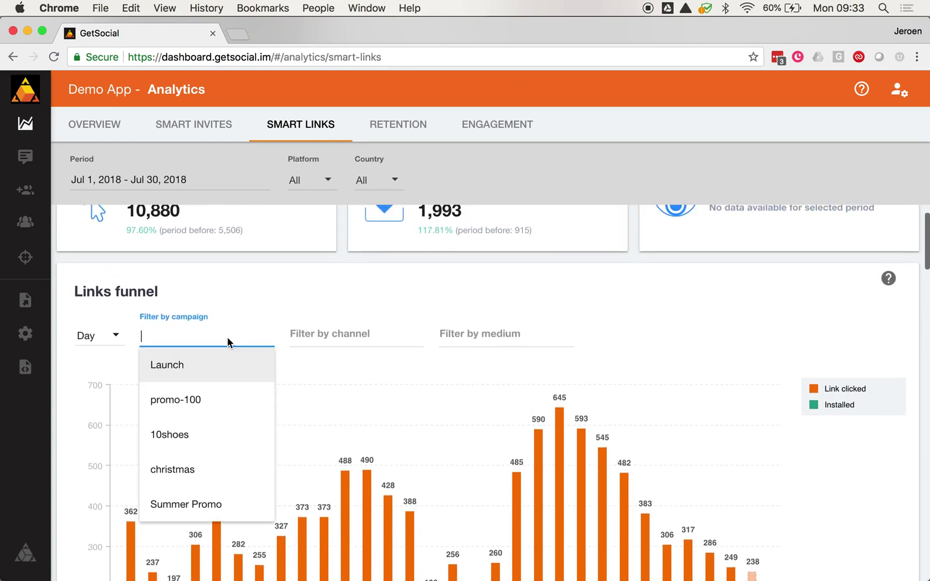
click(190, 408)
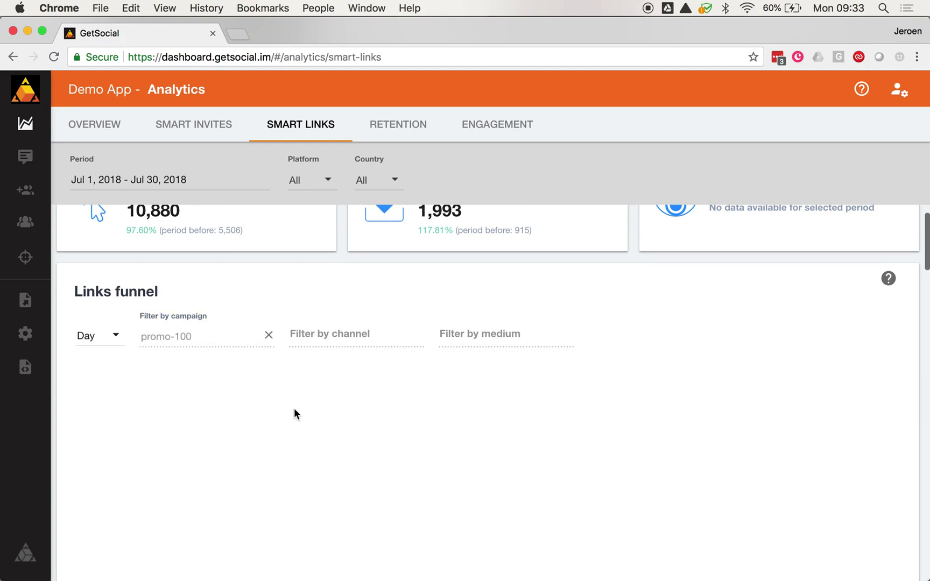
scroll(294, 413, down, 2)
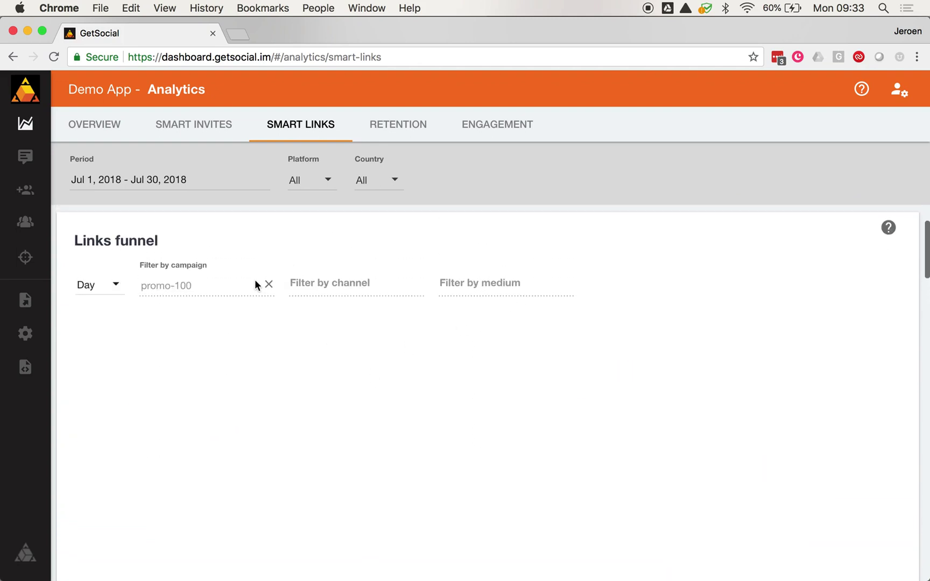
click(269, 285)
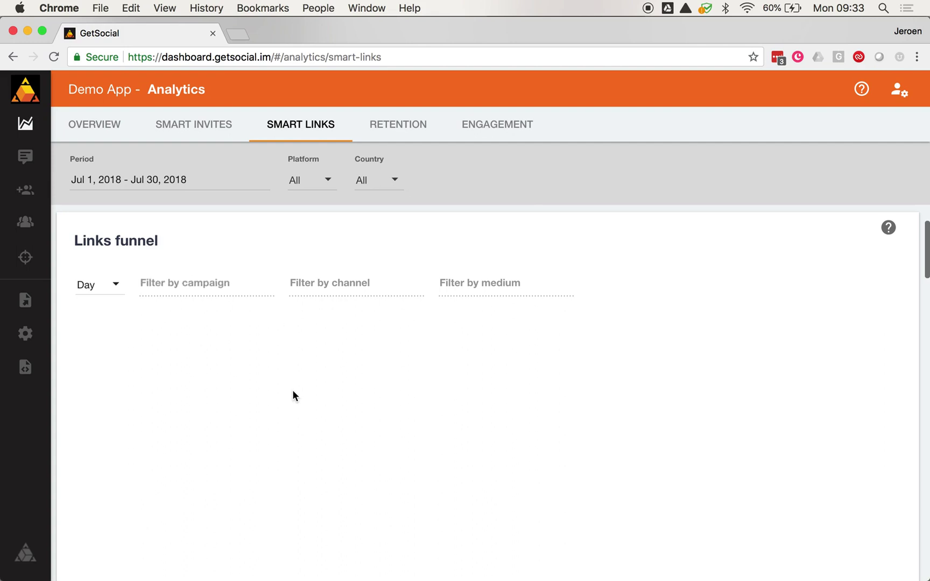
scroll(293, 390, down, 5)
scroll(292, 389, down, 3)
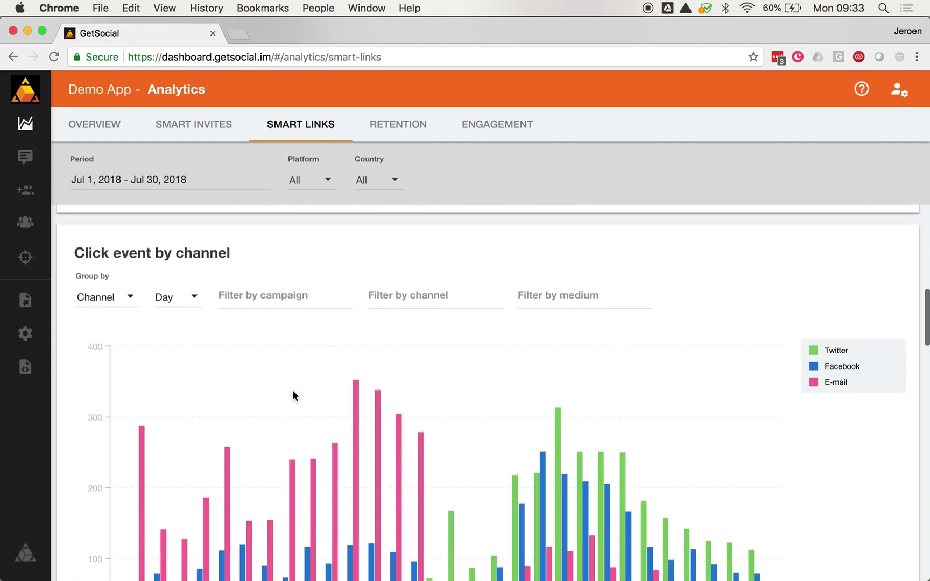
scroll(143, 264, up, 1)
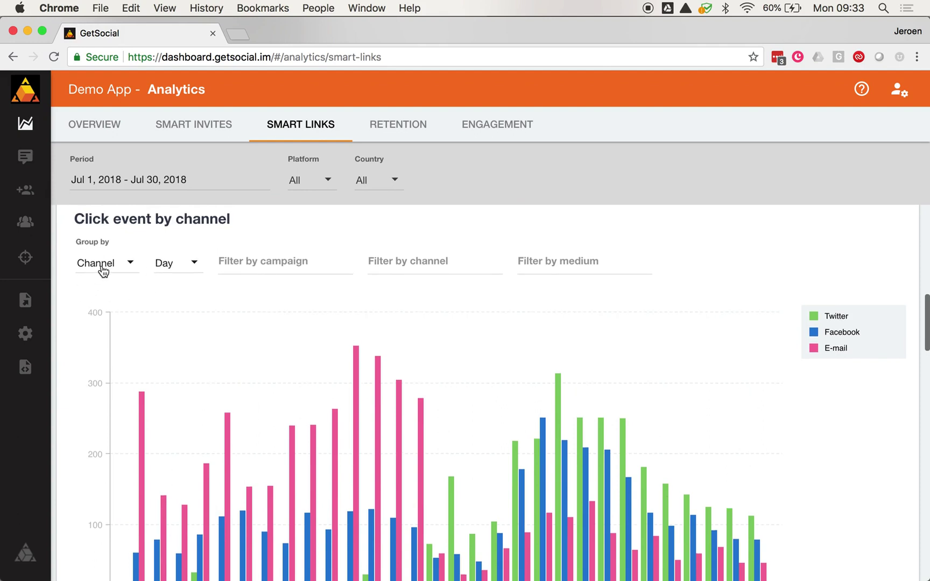
scroll(186, 401, down, 2)
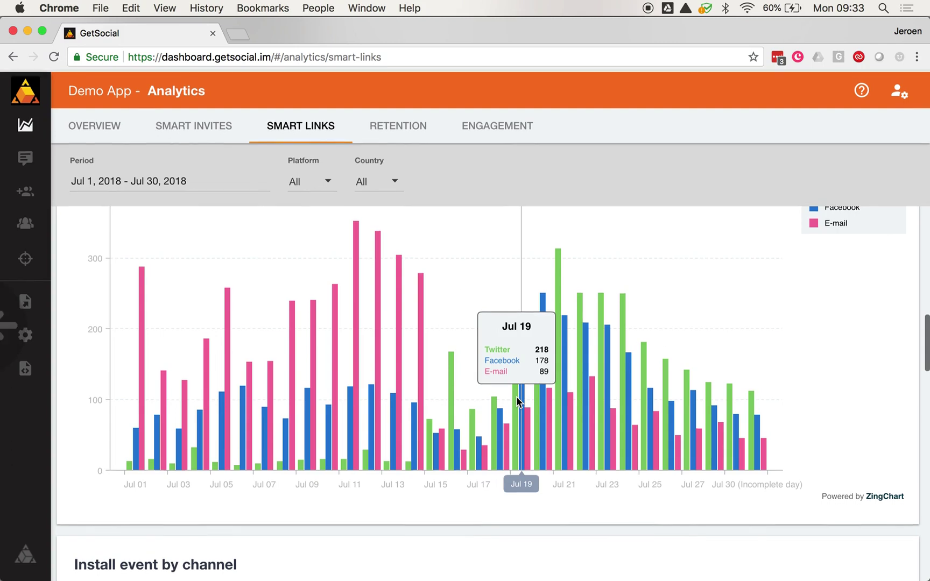
scroll(322, 390, down, 6)
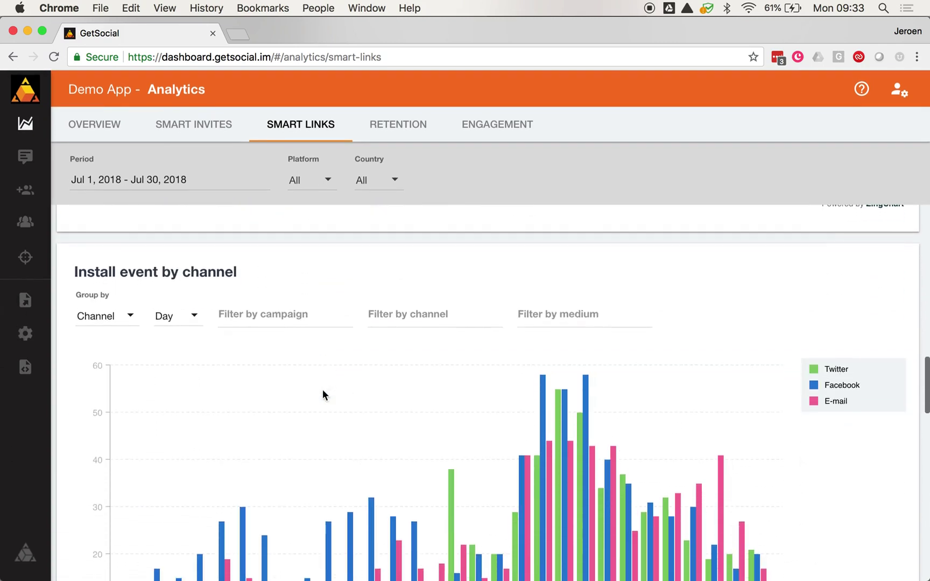
scroll(323, 389, up, 1)
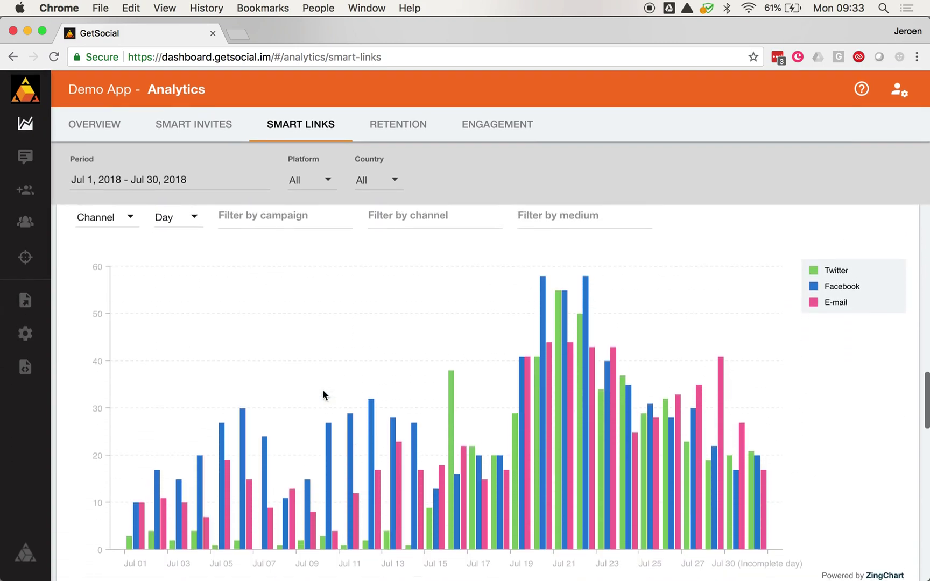
scroll(196, 352, up, 1)
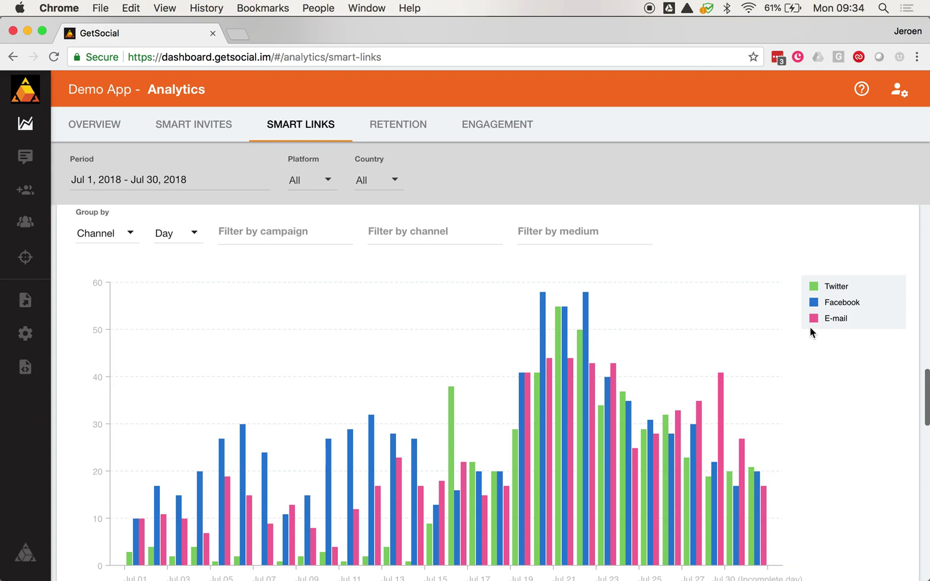
scroll(601, 342, down, 5)
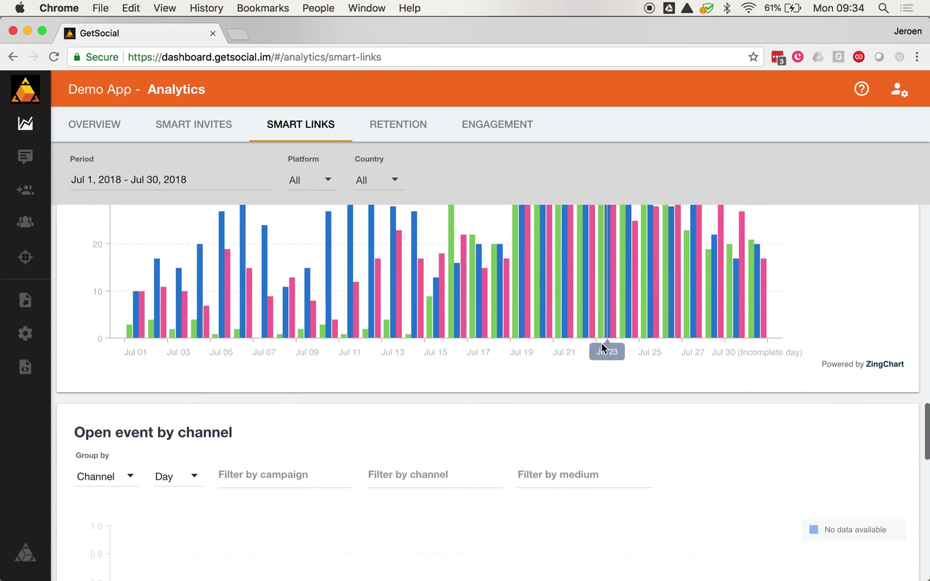
scroll(601, 343, down, 5)
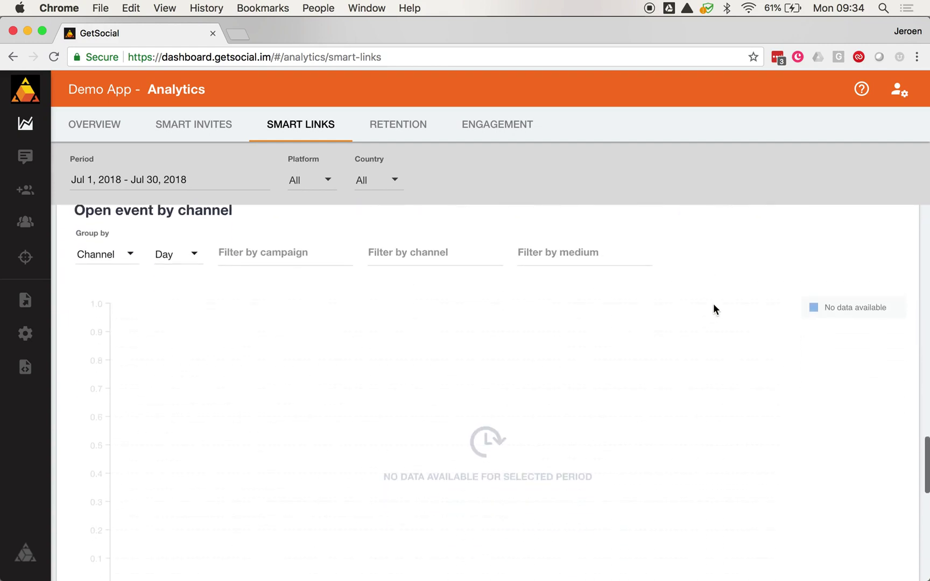
scroll(714, 306, down, 1)
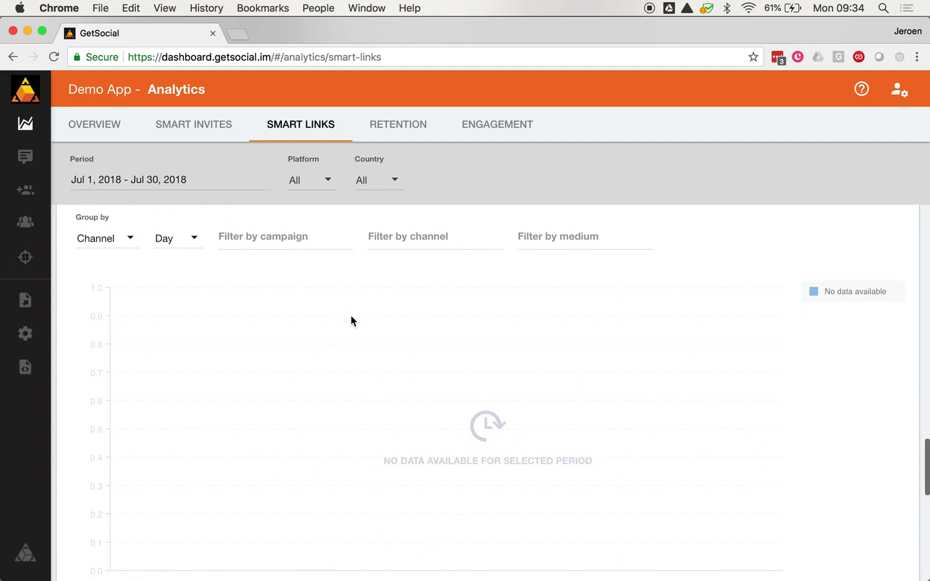
scroll(351, 320, up, 1)
scroll(351, 320, up, 3)
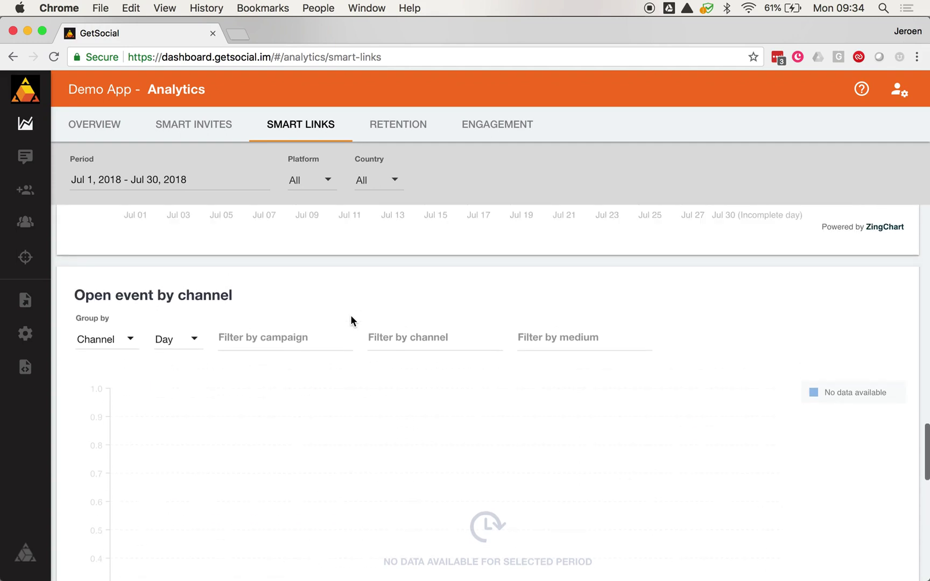
scroll(354, 415, down, 5)
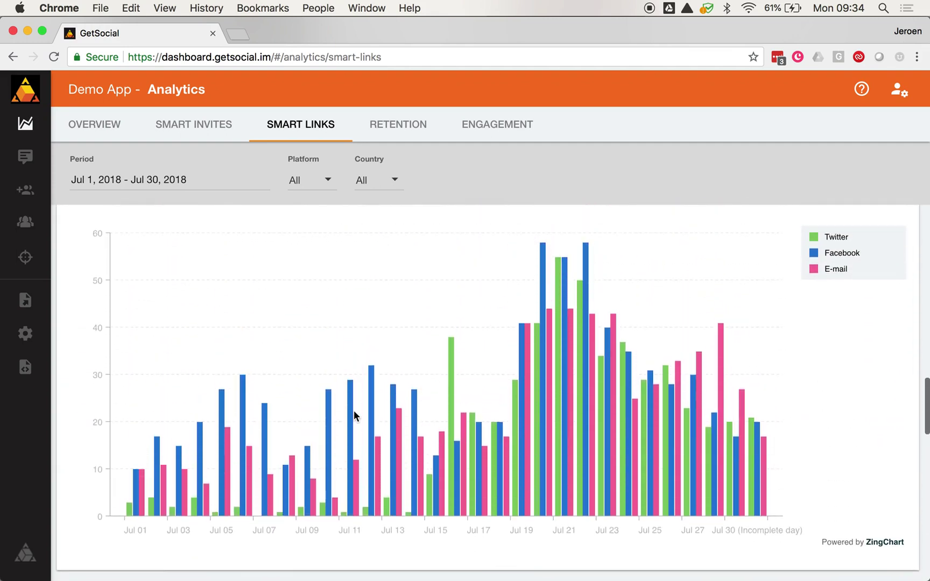
scroll(354, 416, up, 2)
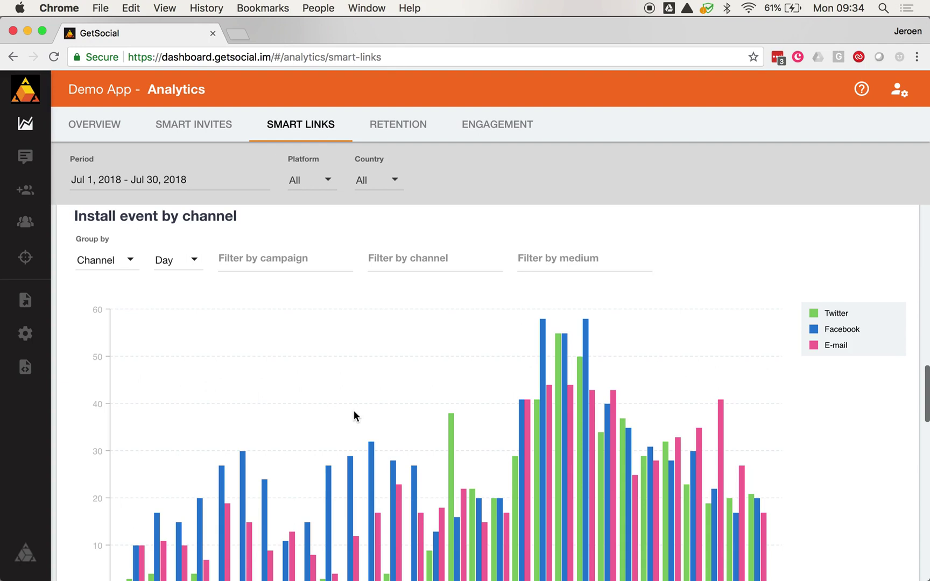
scroll(354, 415, down, 6)
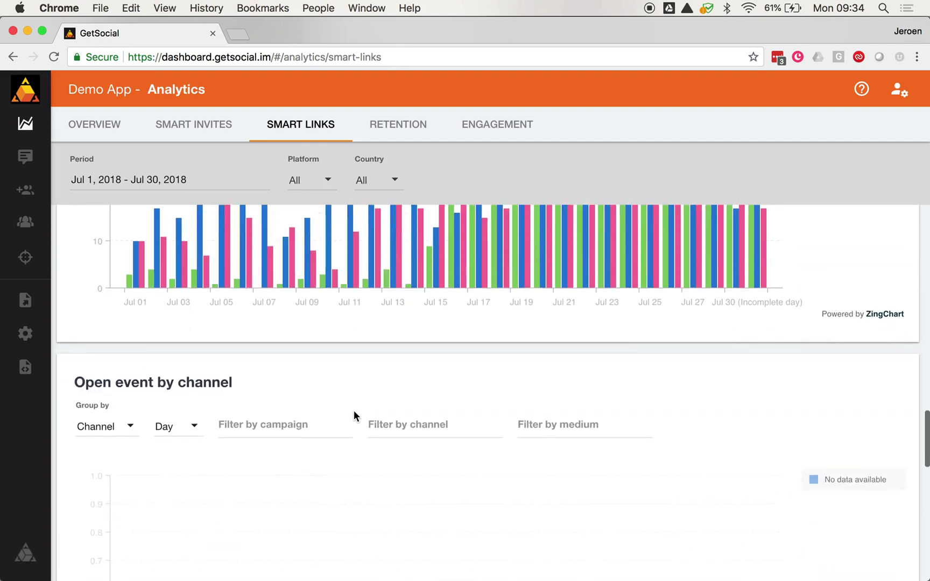
scroll(354, 415, up, 4)
scroll(354, 416, up, 3)
scroll(353, 416, down, 1)
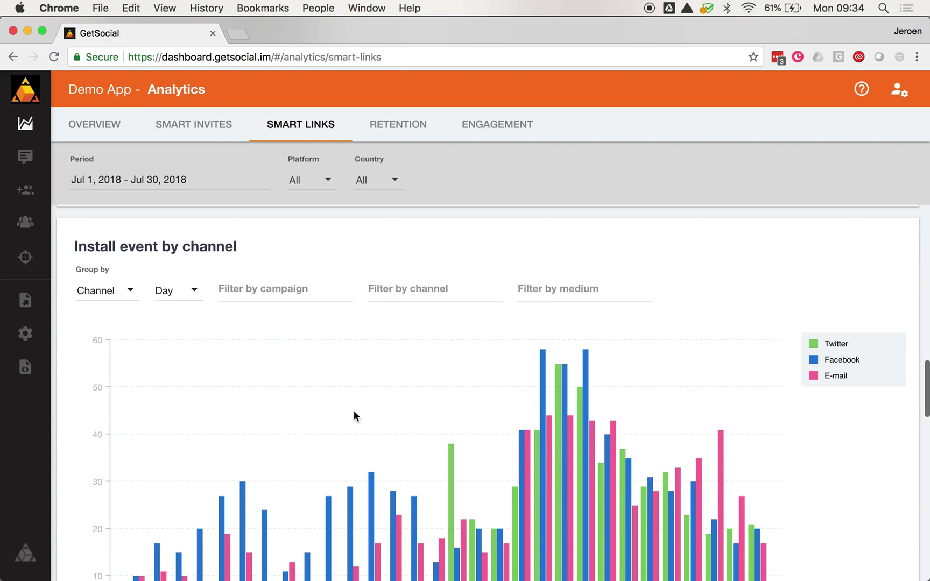
scroll(351, 424, down, 4)
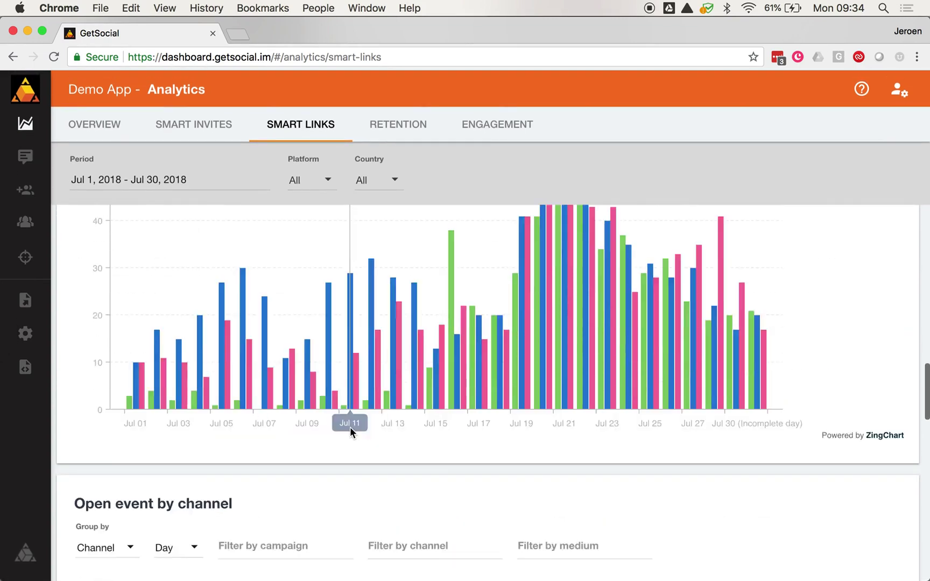
scroll(350, 428, down, 5)
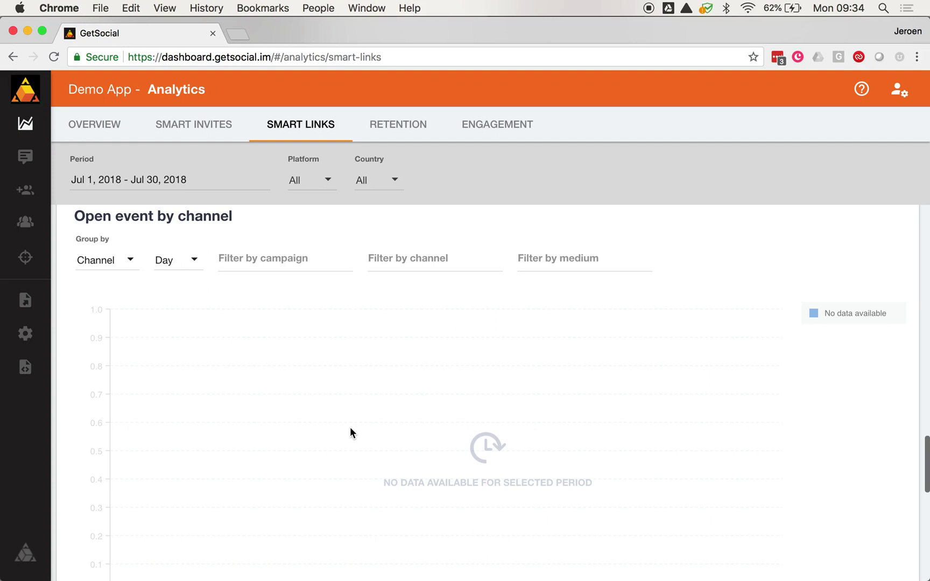
Step: Show Retention analytics and review Day 1 retention: 37.92% invited vs 38.17% non-invited
click(393, 124)
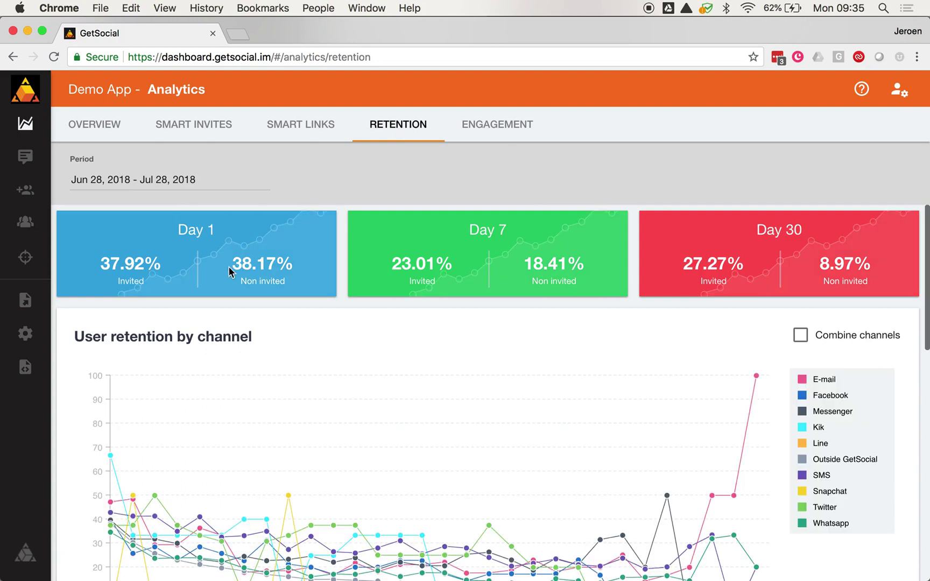
scroll(229, 266, down, 3)
scroll(229, 272, up, 3)
scroll(217, 330, down, 2)
scroll(218, 329, up, 2)
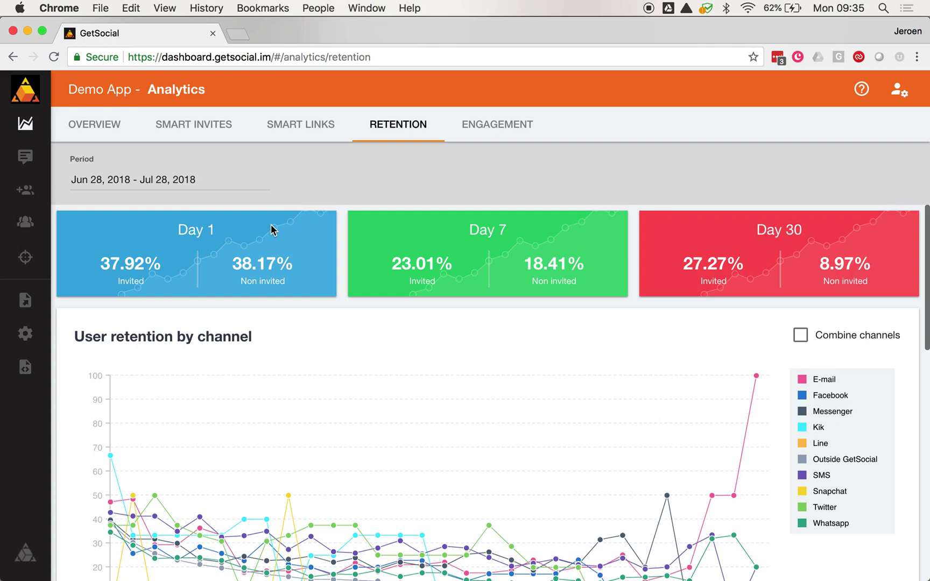
Step: Combine channels on User retention by channel (GetSocial vs Outside GetSocial), then review the retention table
scroll(306, 377, down, 3)
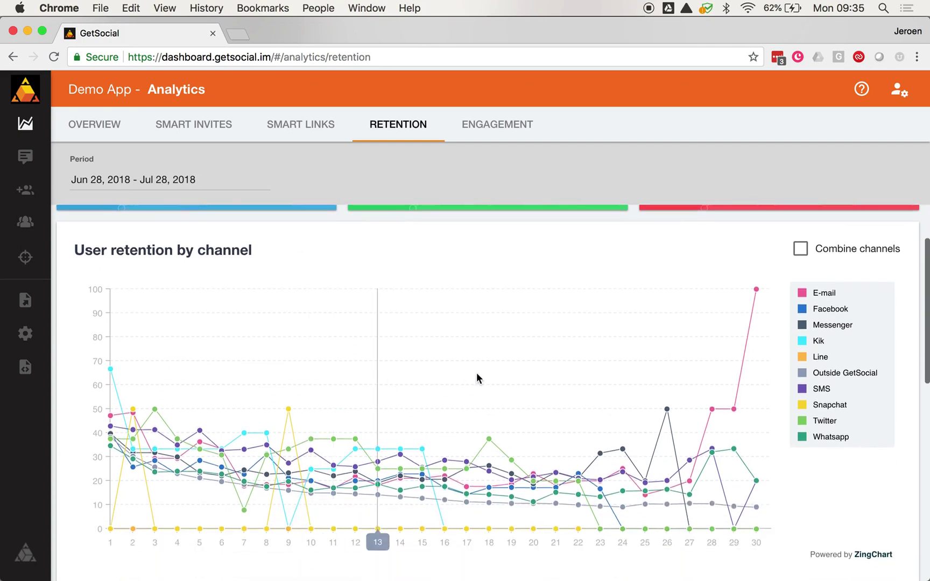
click(802, 251)
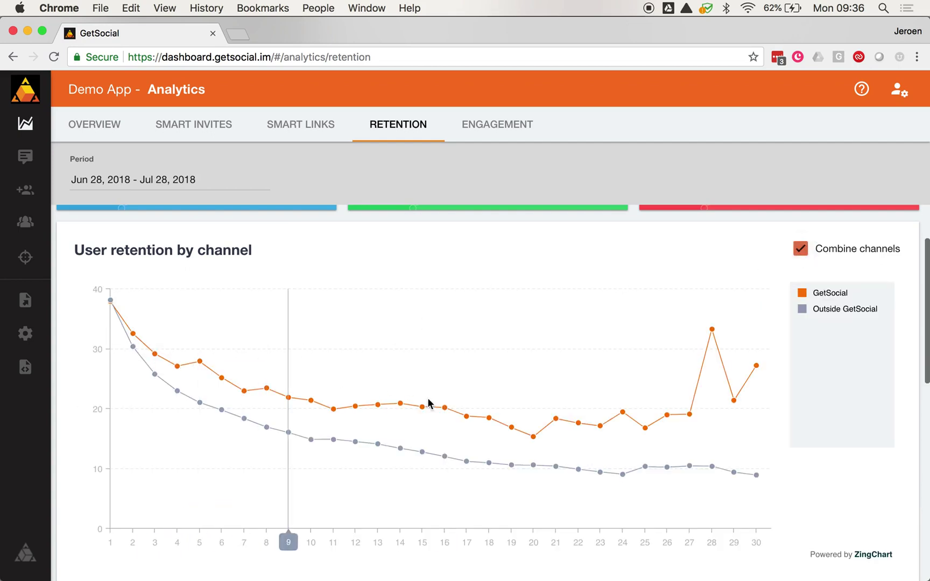
scroll(510, 424, down, 7)
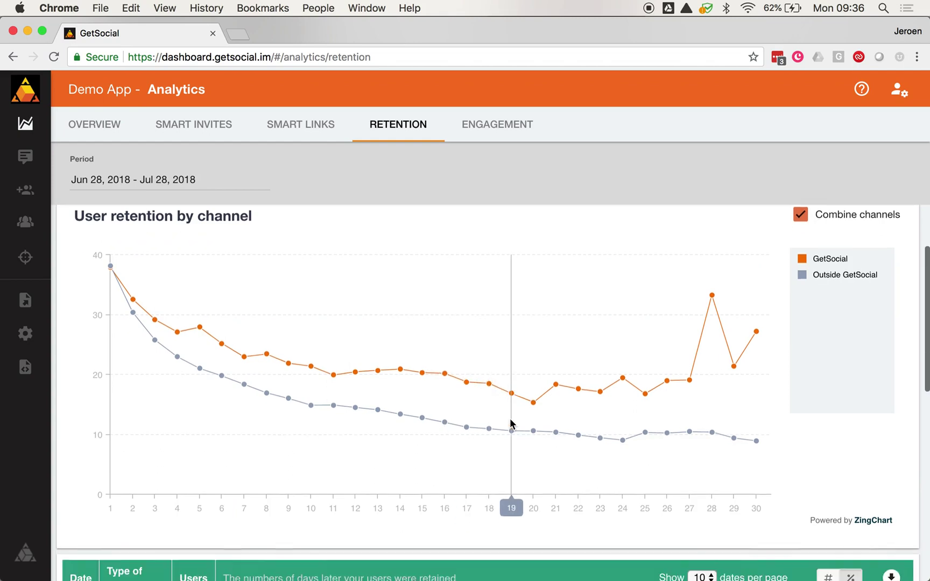
scroll(510, 420, down, 5)
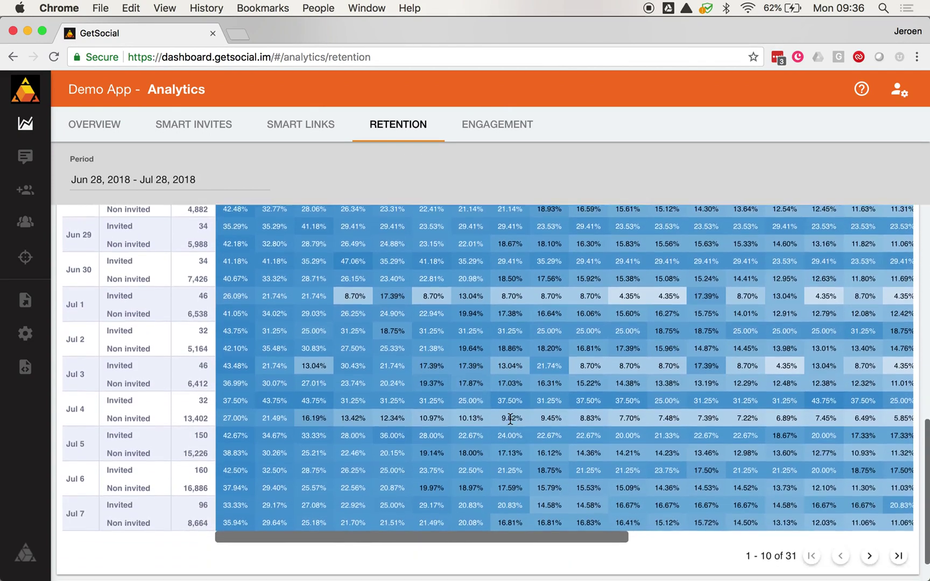
scroll(510, 423, up, 5)
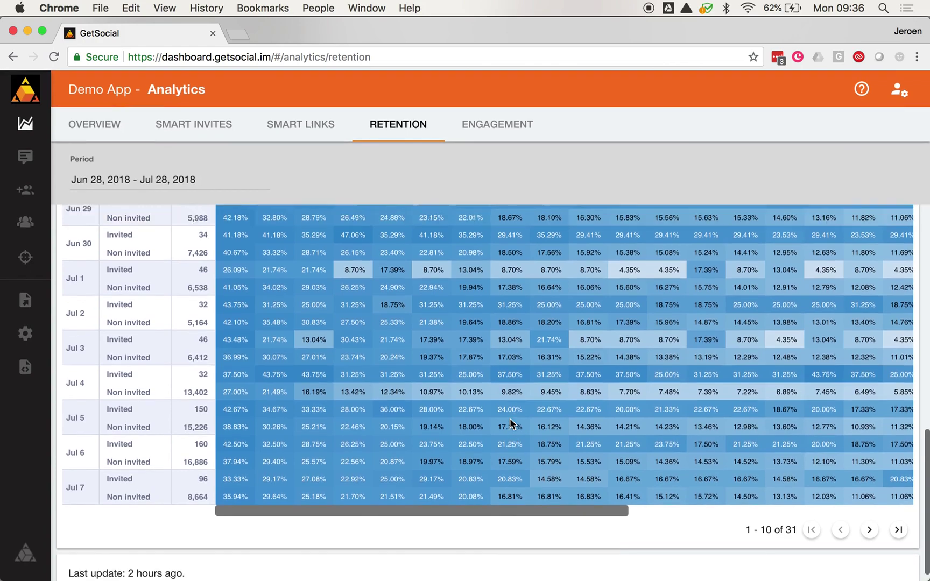
scroll(510, 423, down, 1)
scroll(511, 424, up, 5)
scroll(510, 423, up, 3)
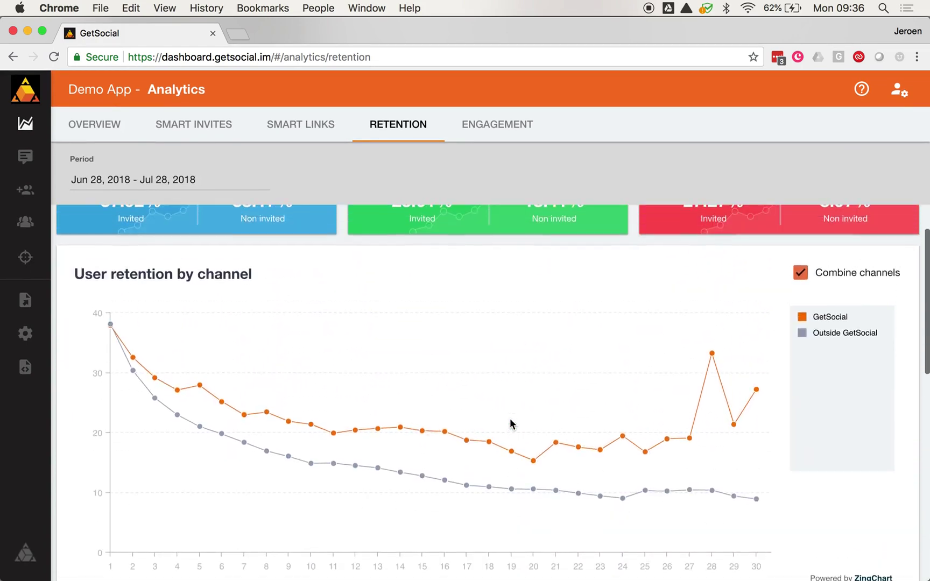
Step: Switch to Engagement analytics and keep Content sessions grouped by Month
click(499, 135)
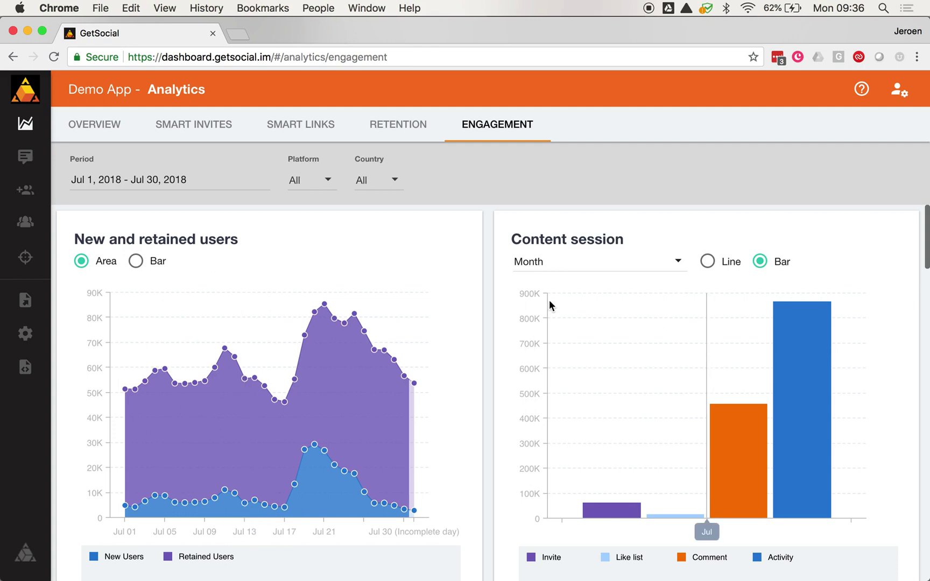
scroll(549, 300, down, 1)
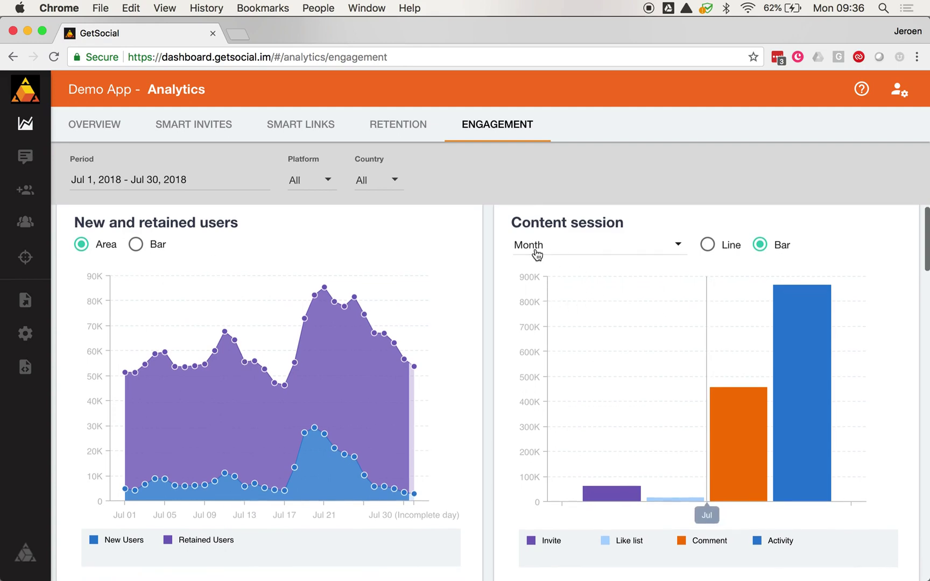
click(556, 254)
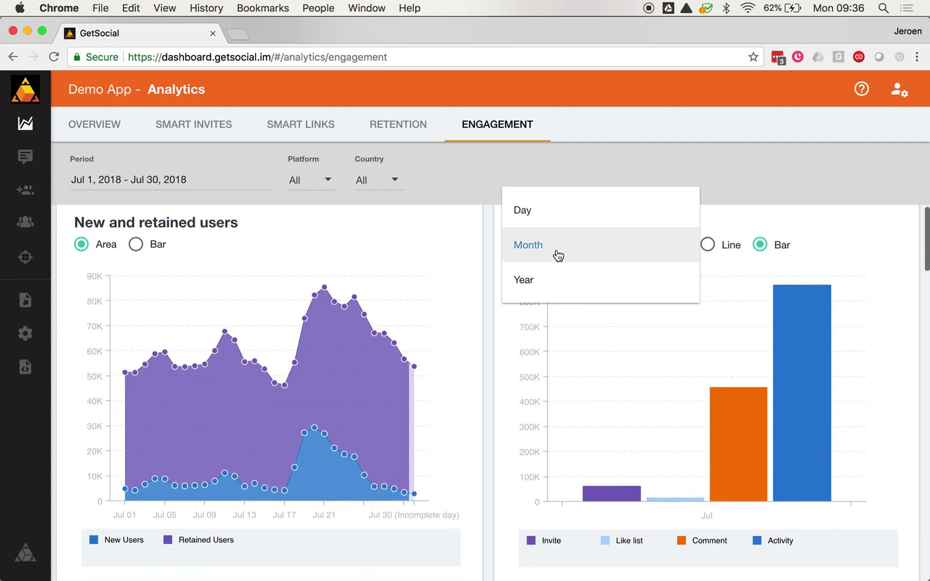
click(722, 178)
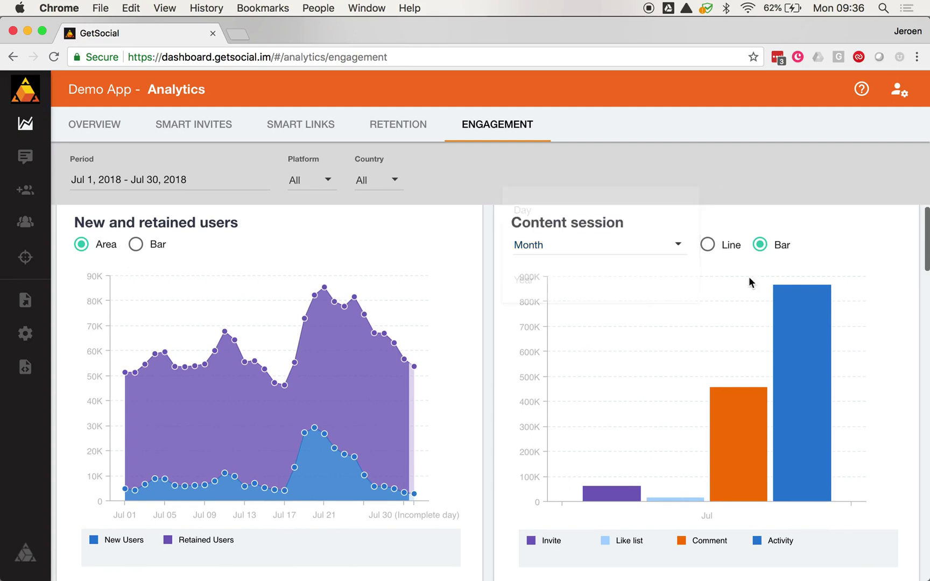
Step: Look over the daily Activities posted and Comments posted charts for July
scroll(668, 349, down, 2)
scroll(668, 350, up, 3)
mouse_move(618, 511)
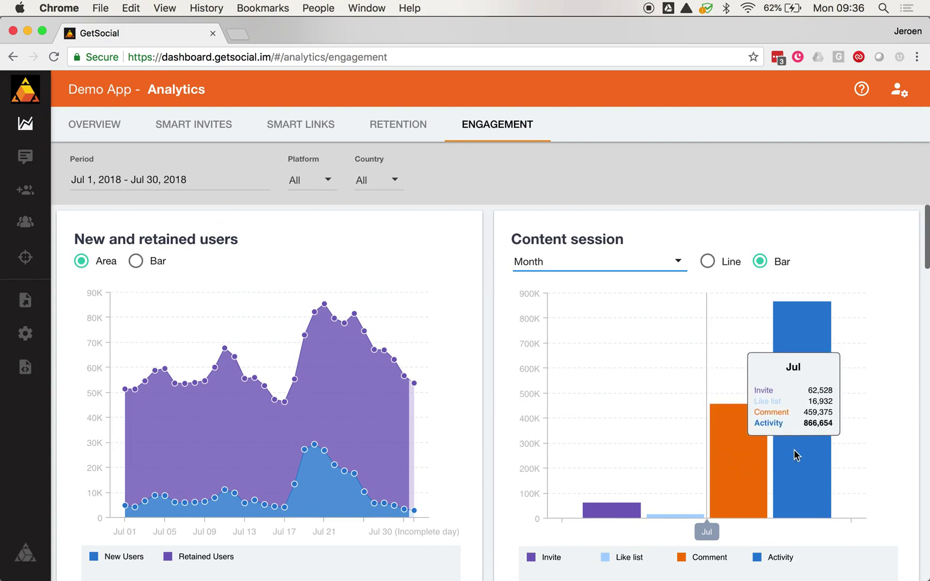
scroll(795, 450, down, 9)
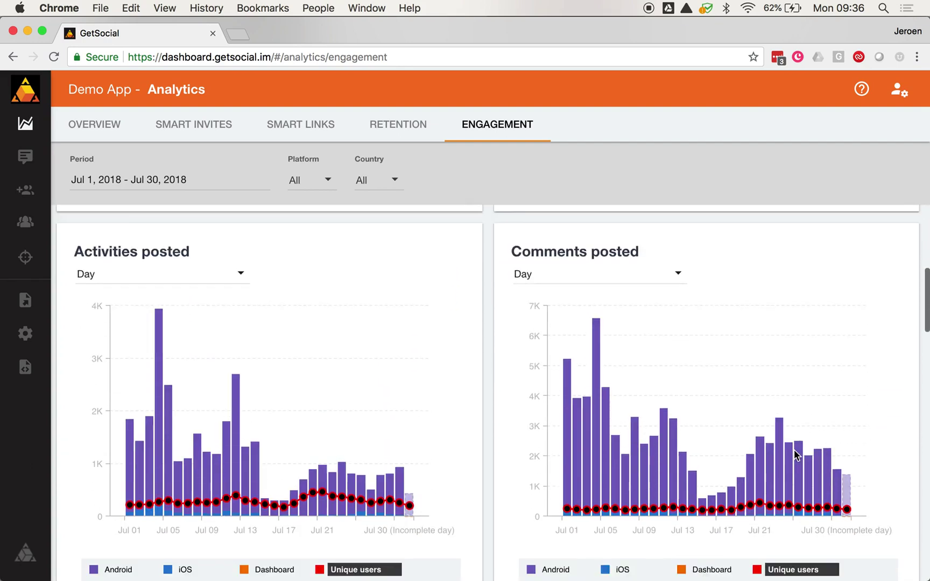
Step: Scroll past the per-platform Activities and Comments charts down to Events by user type
scroll(795, 450, up, 2)
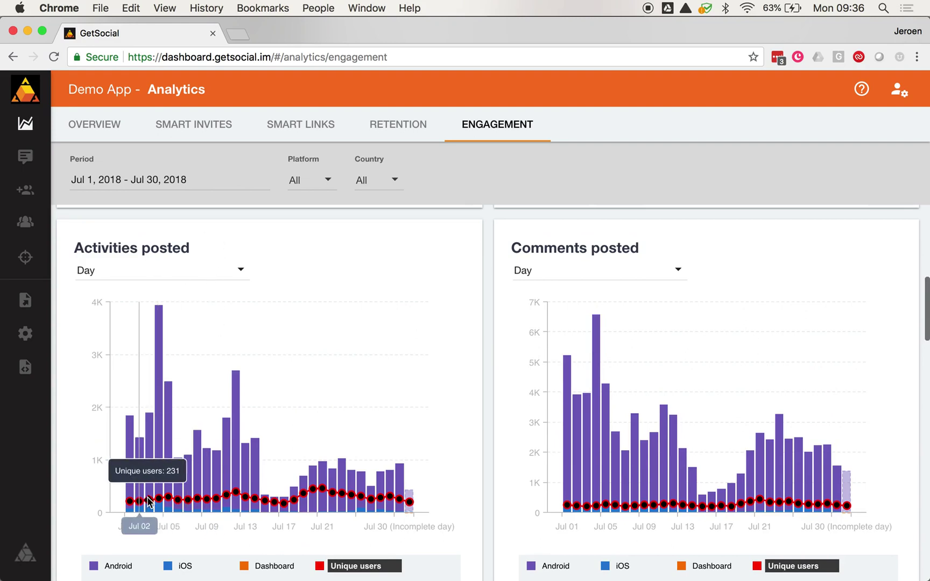
scroll(153, 497, down, 1)
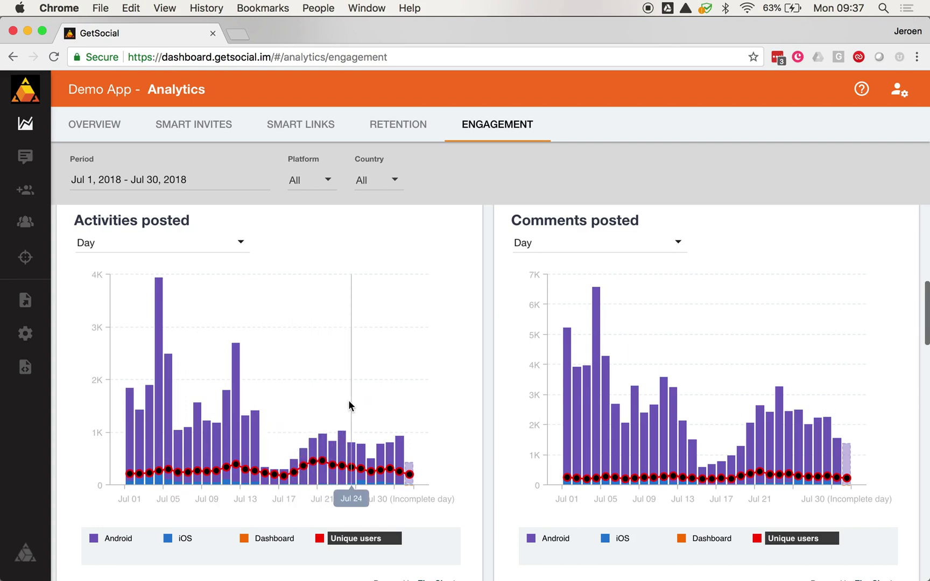
scroll(348, 400, up, 1)
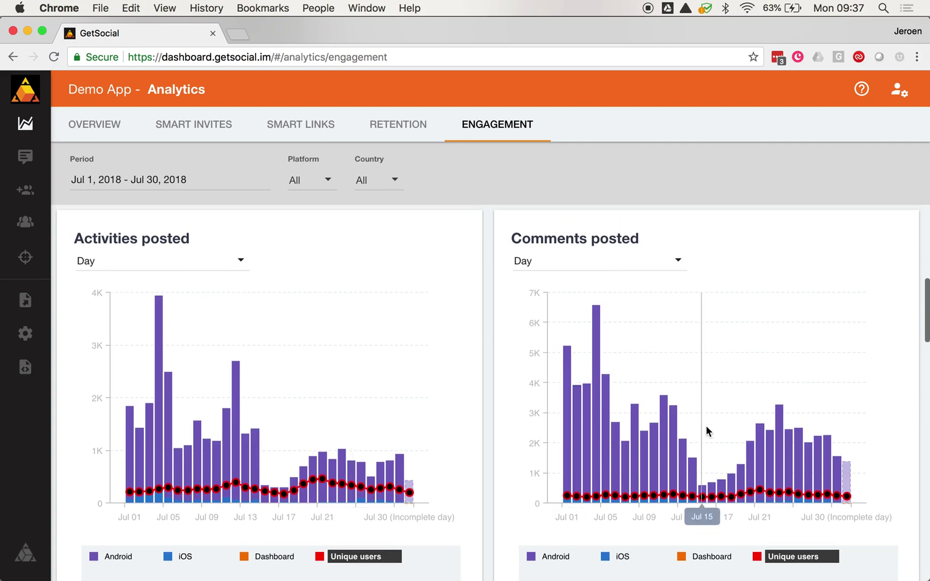
scroll(775, 374, down, 1)
scroll(679, 389, down, 2)
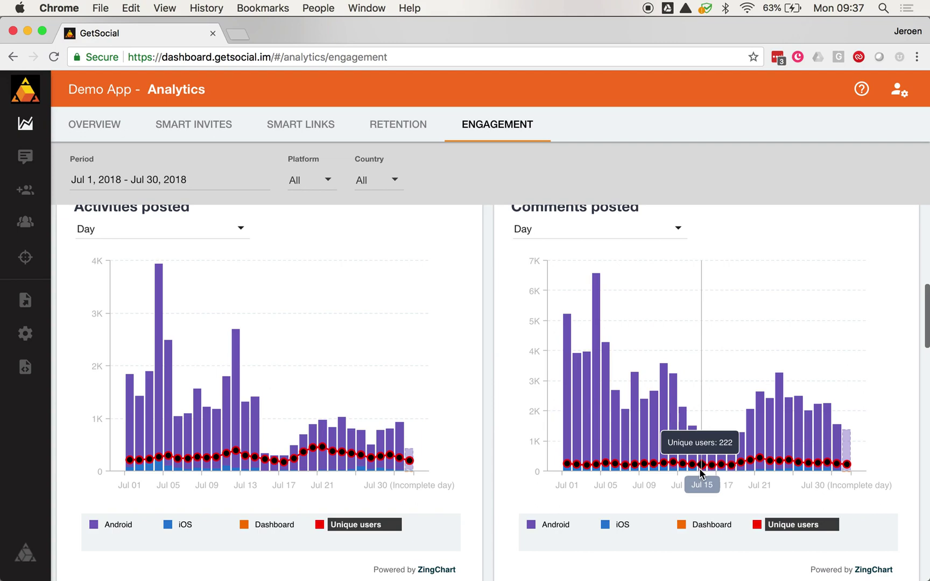
scroll(354, 442, down, 1)
scroll(354, 438, down, 10)
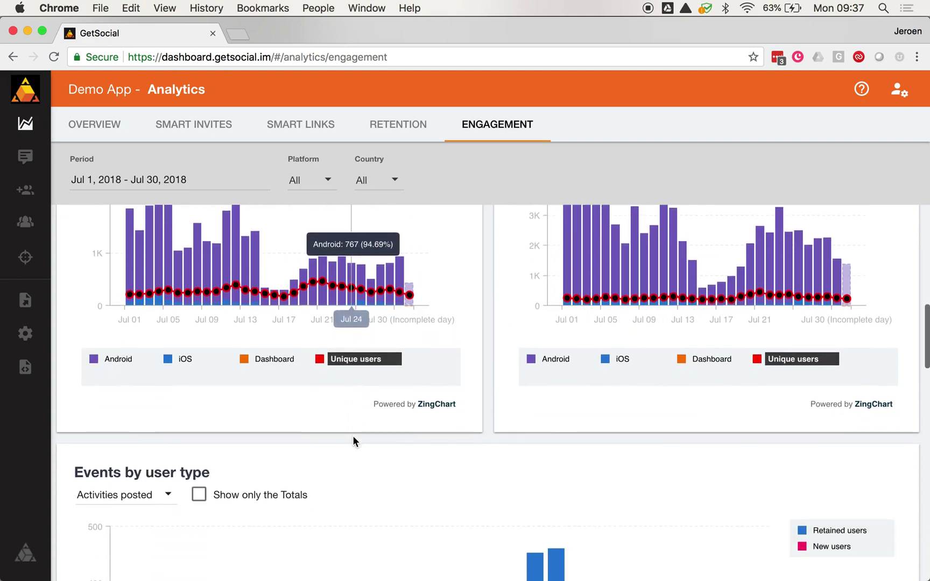
scroll(352, 436, down, 2)
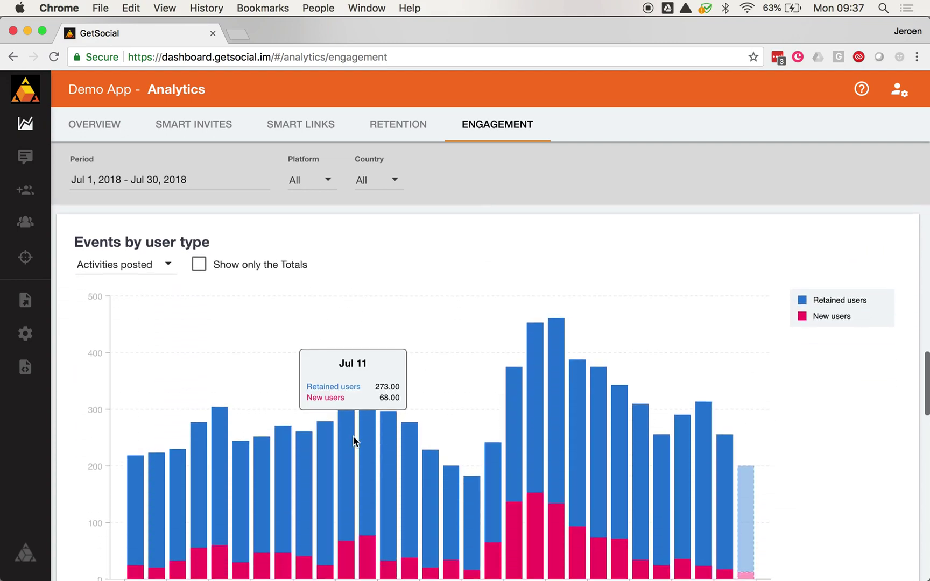
scroll(161, 323, down, 10)
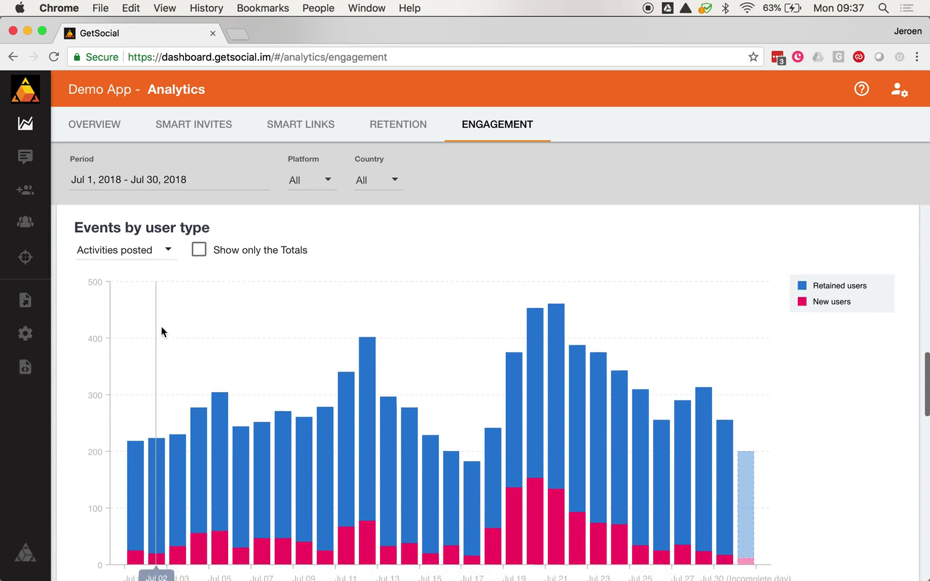
scroll(162, 330, down, 5)
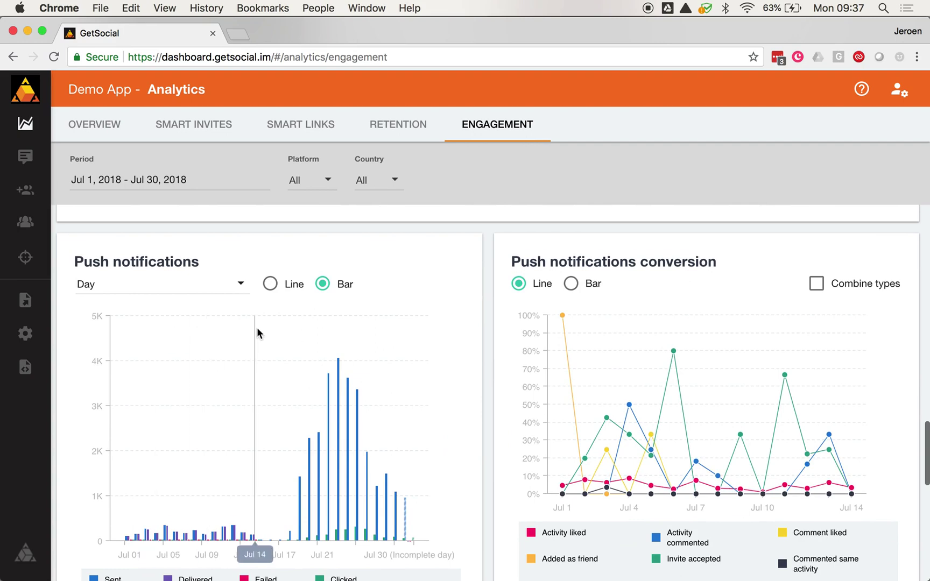
scroll(256, 329, down, 1)
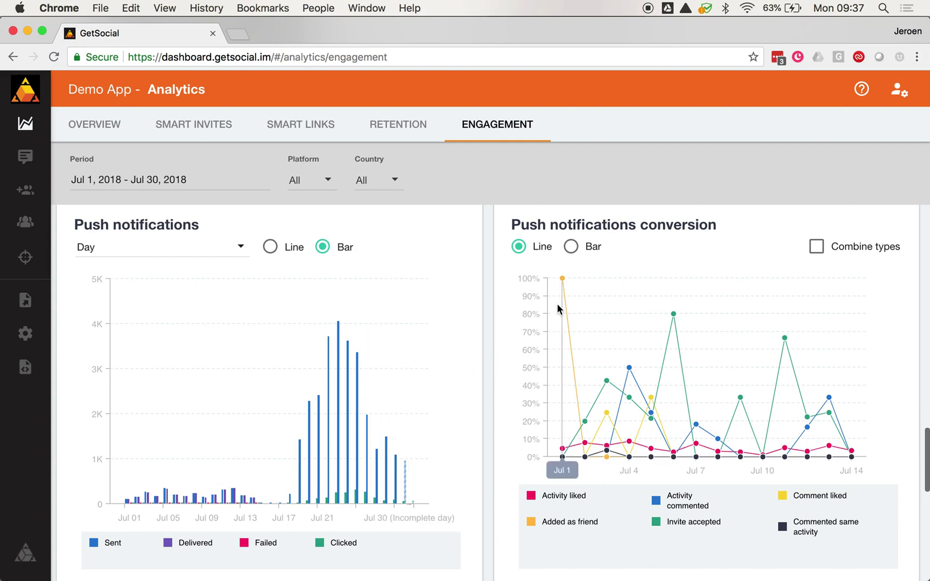
mouse_move(564, 284)
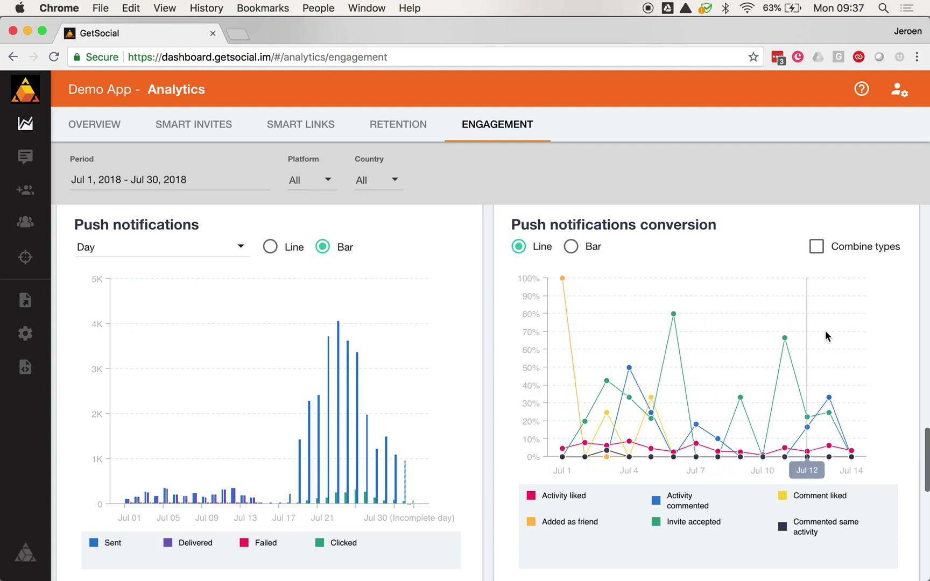
scroll(784, 345, up, 1)
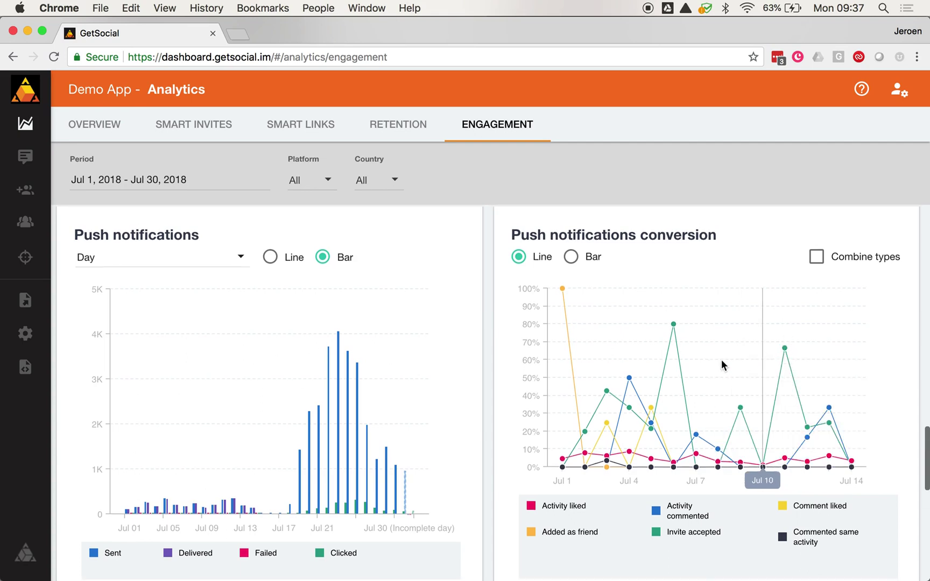
scroll(678, 360, down, 5)
scroll(678, 362, down, 5)
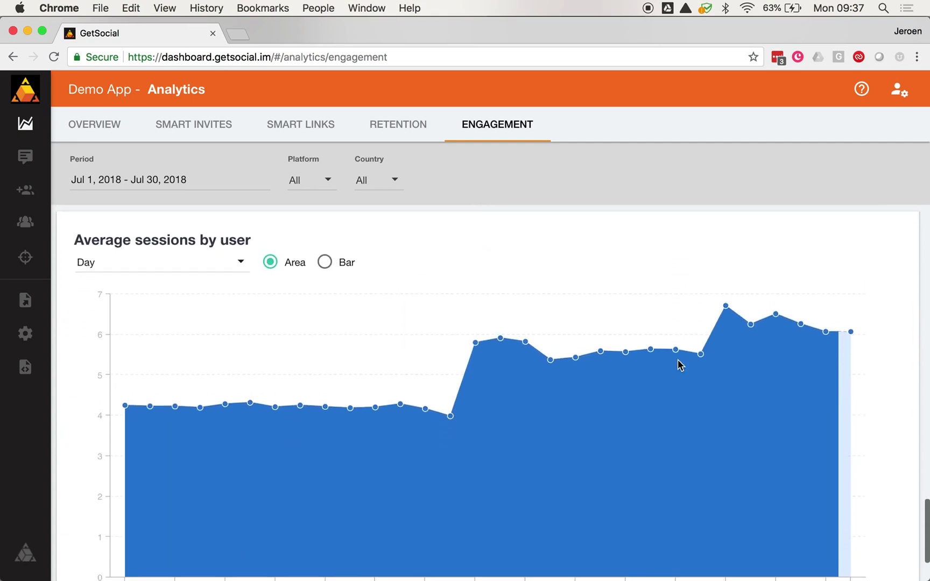
scroll(679, 365, up, 15)
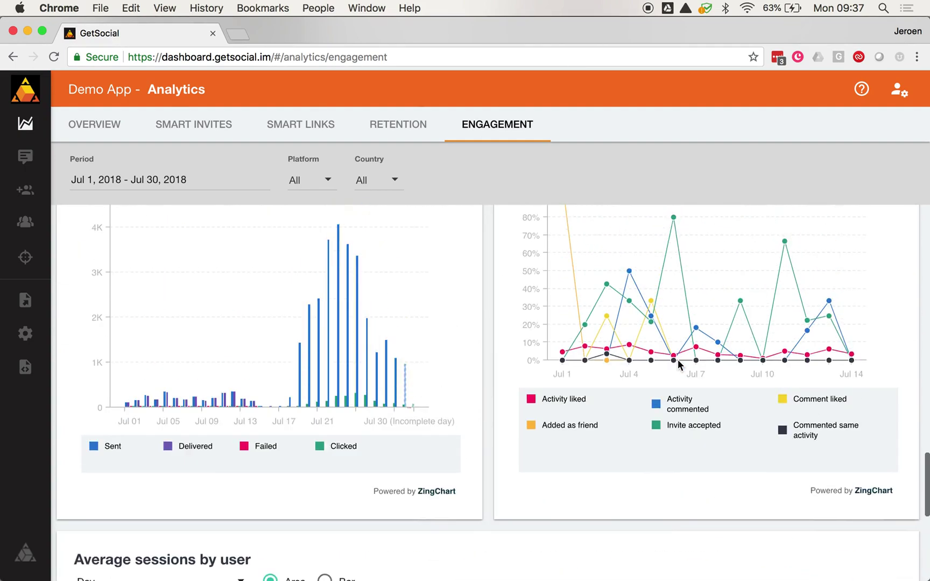
scroll(678, 359, up, 10)
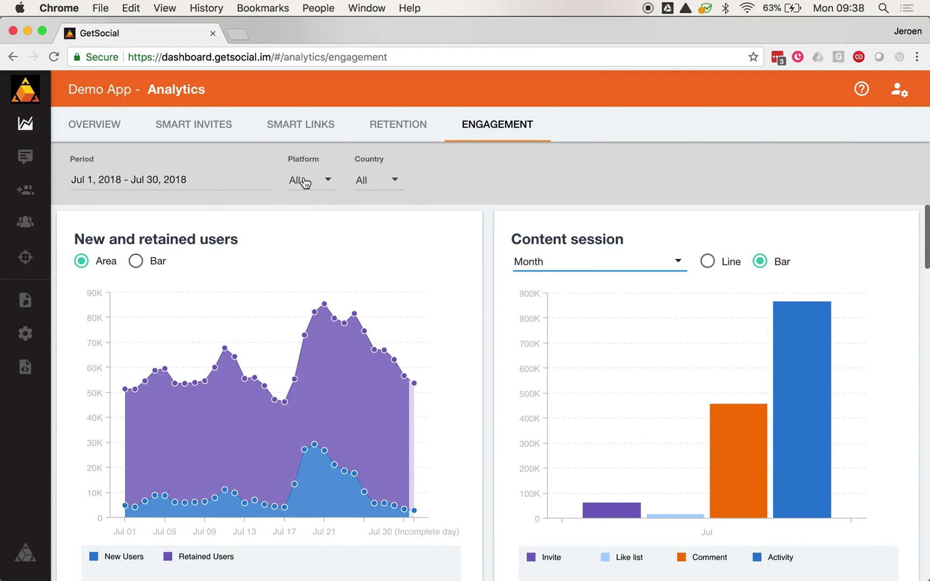
click(207, 180)
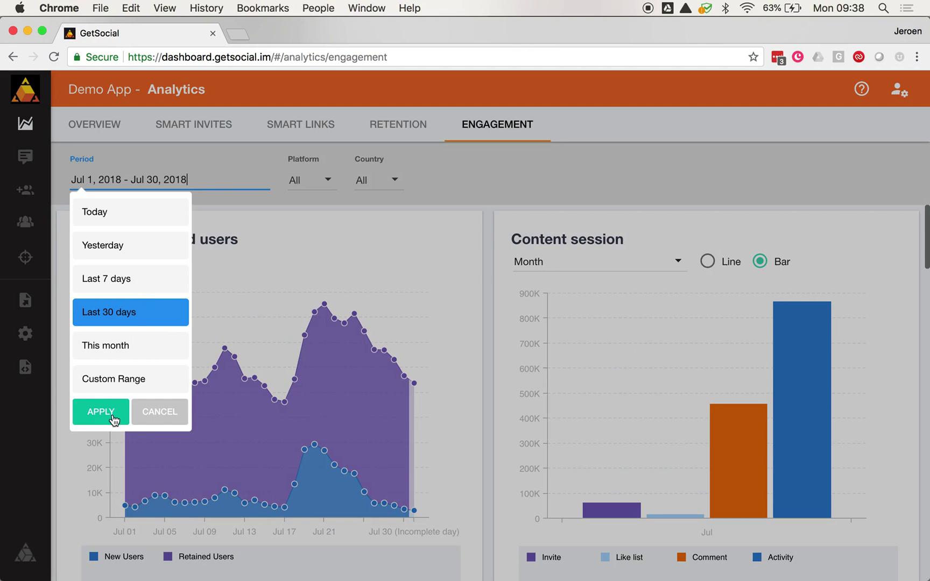
click(152, 413)
click(315, 186)
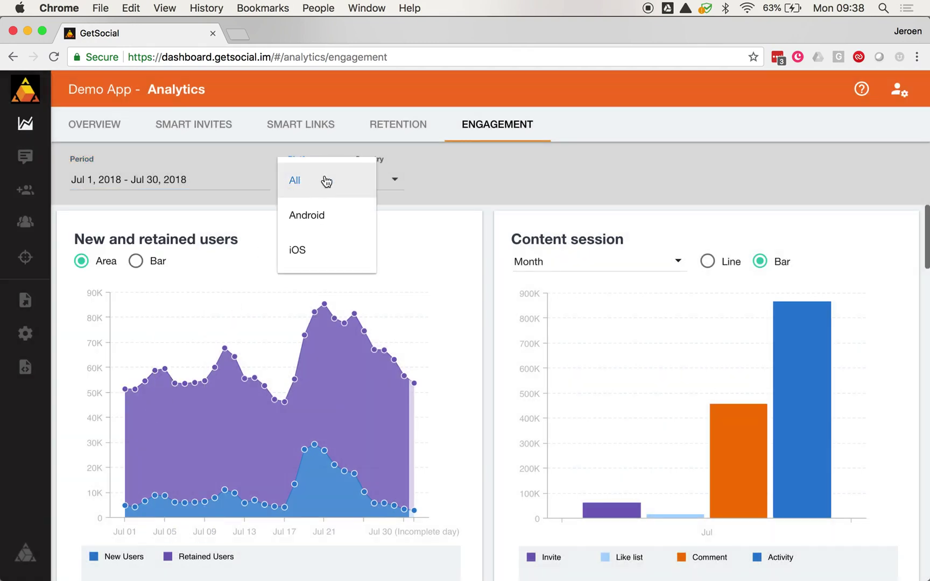
click(326, 182)
click(389, 181)
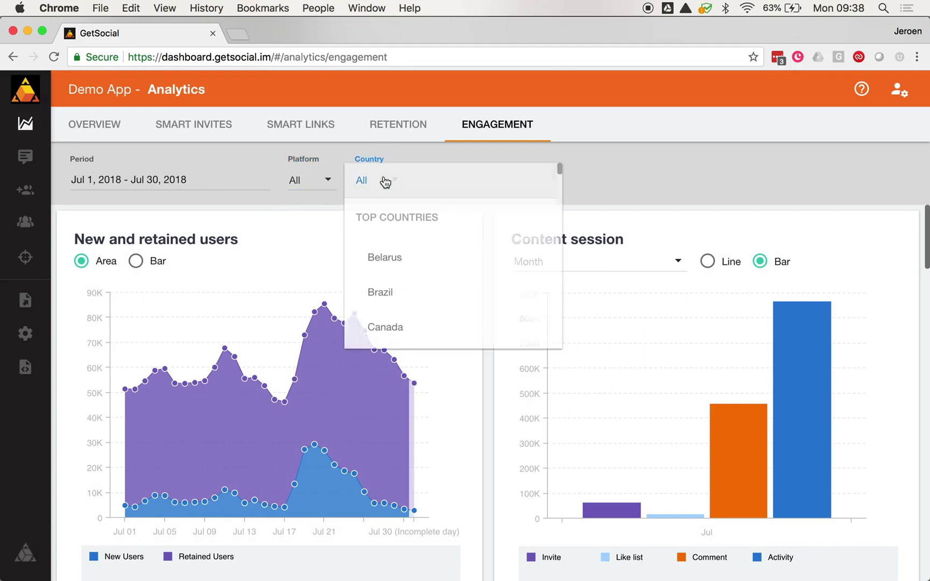
click(619, 164)
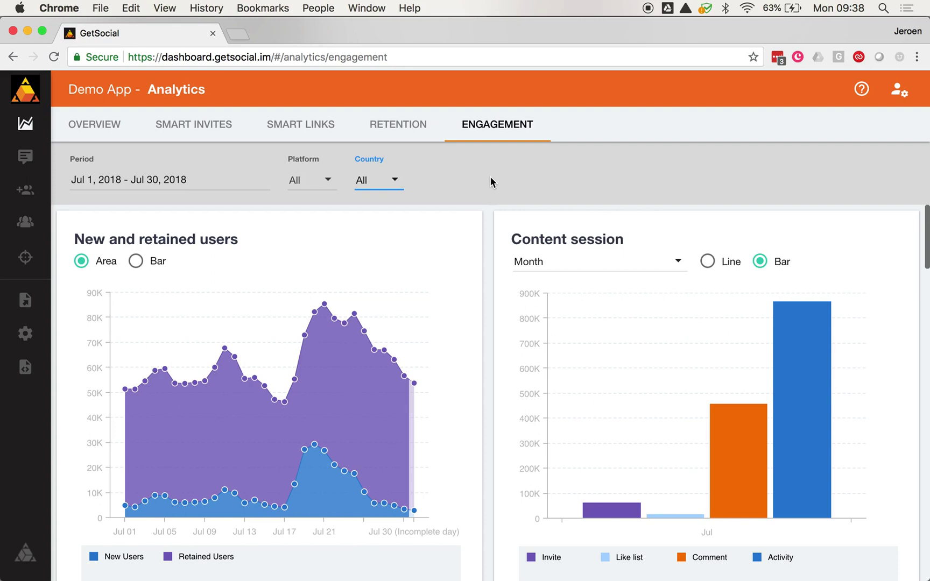
click(862, 91)
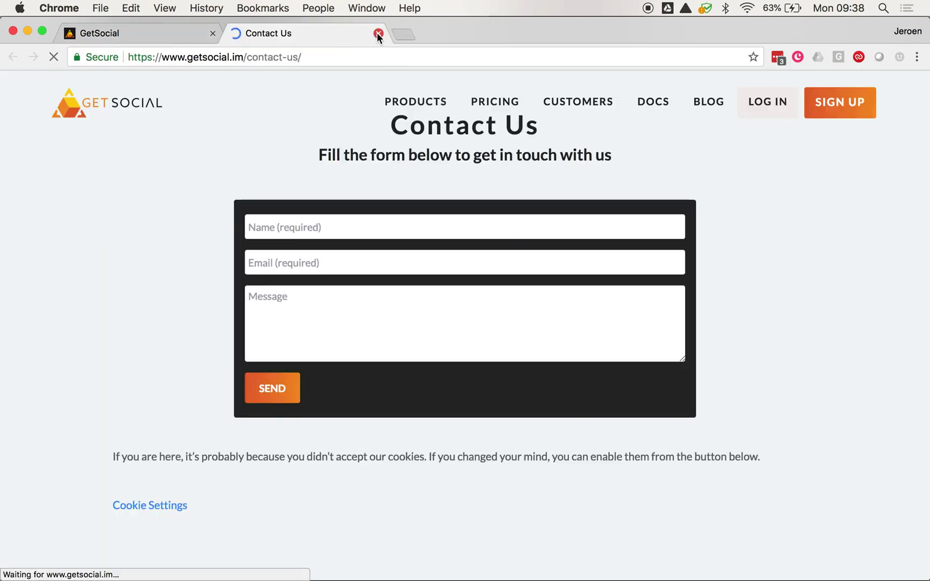
click(379, 34)
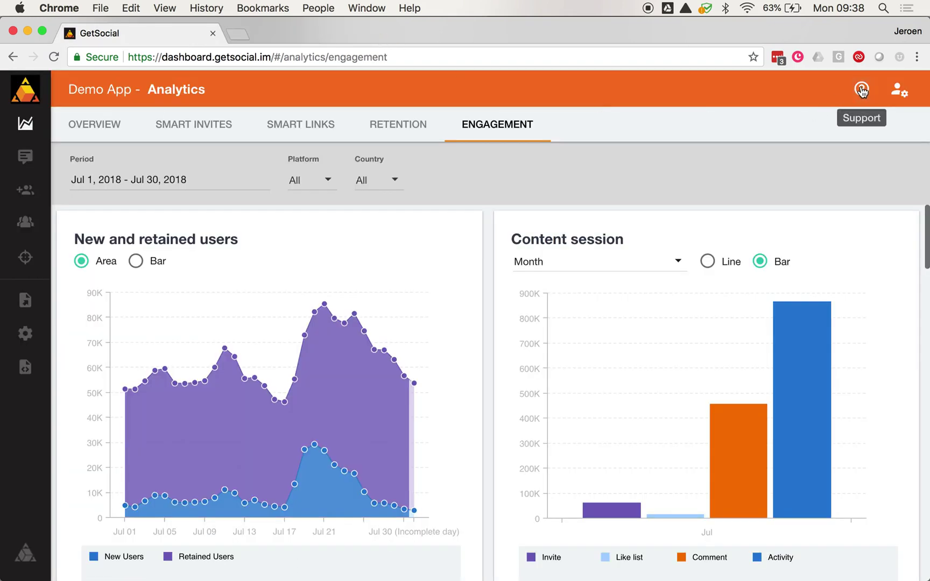